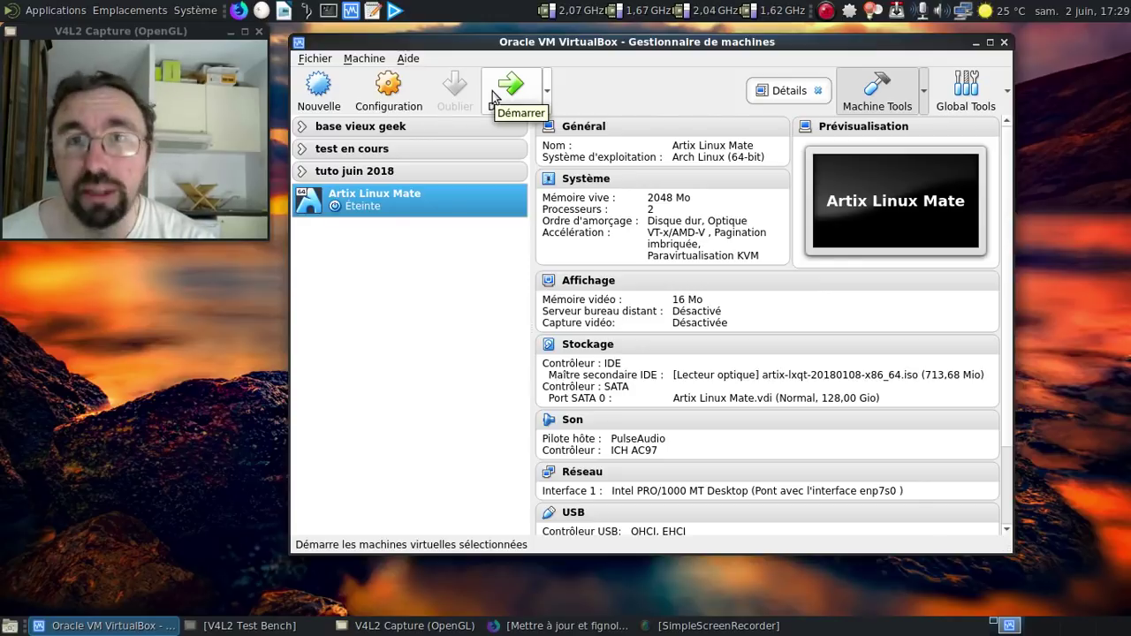
Step: Start the Artix Linux Mate virtual machine, boot its Artix Linux entry and switch its display to full screen
left_click(492, 91)
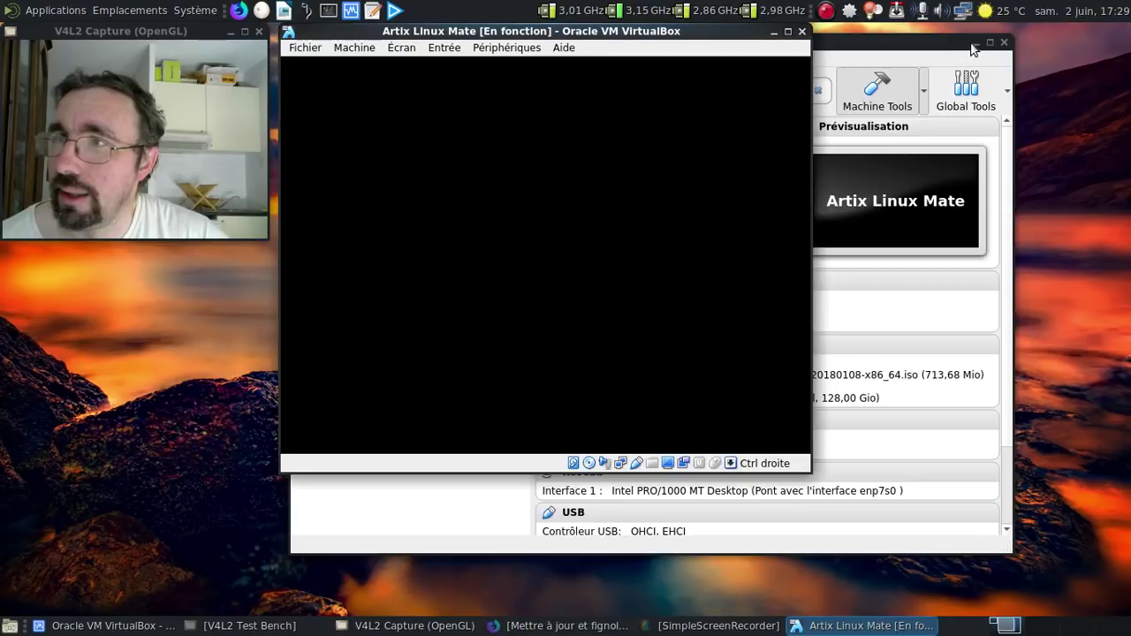
left_click(975, 42)
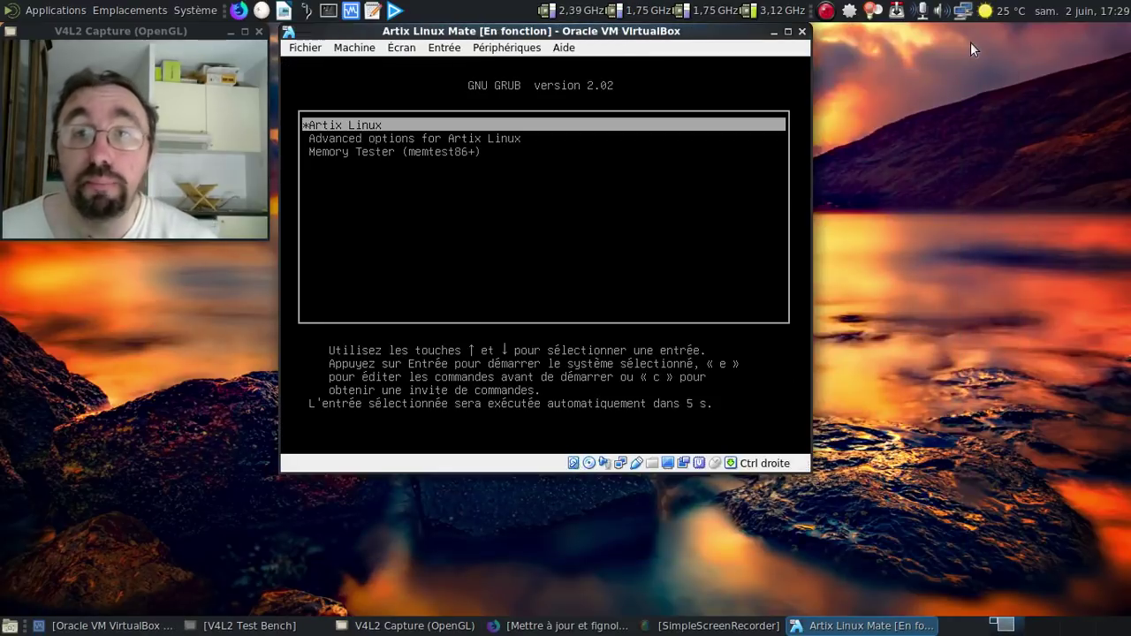
key("Return")
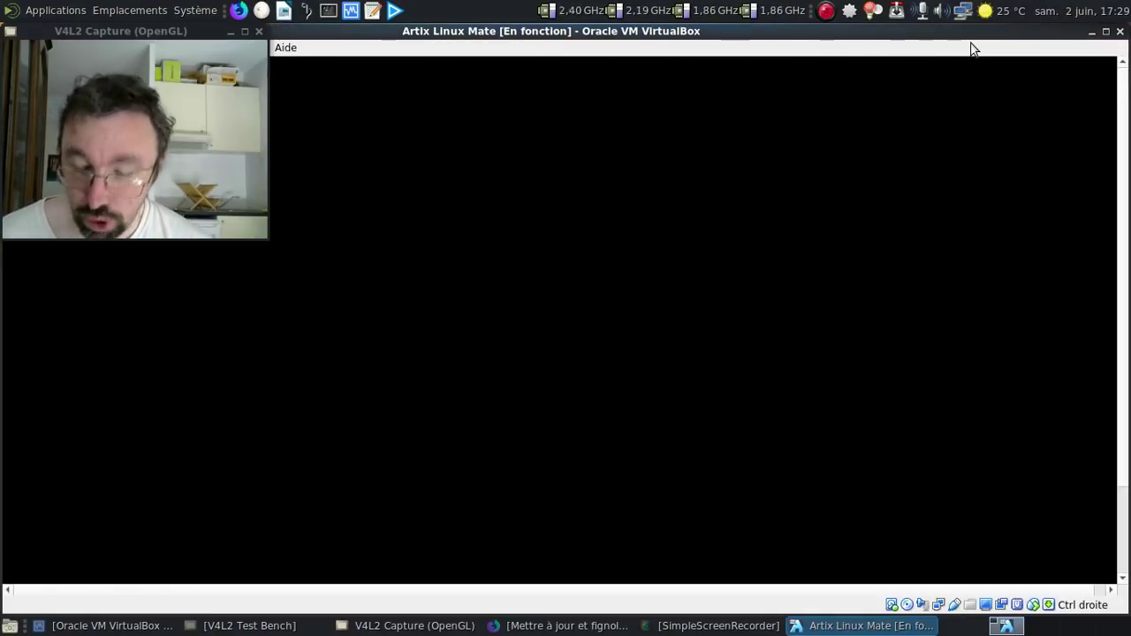
key("ctrl+f")
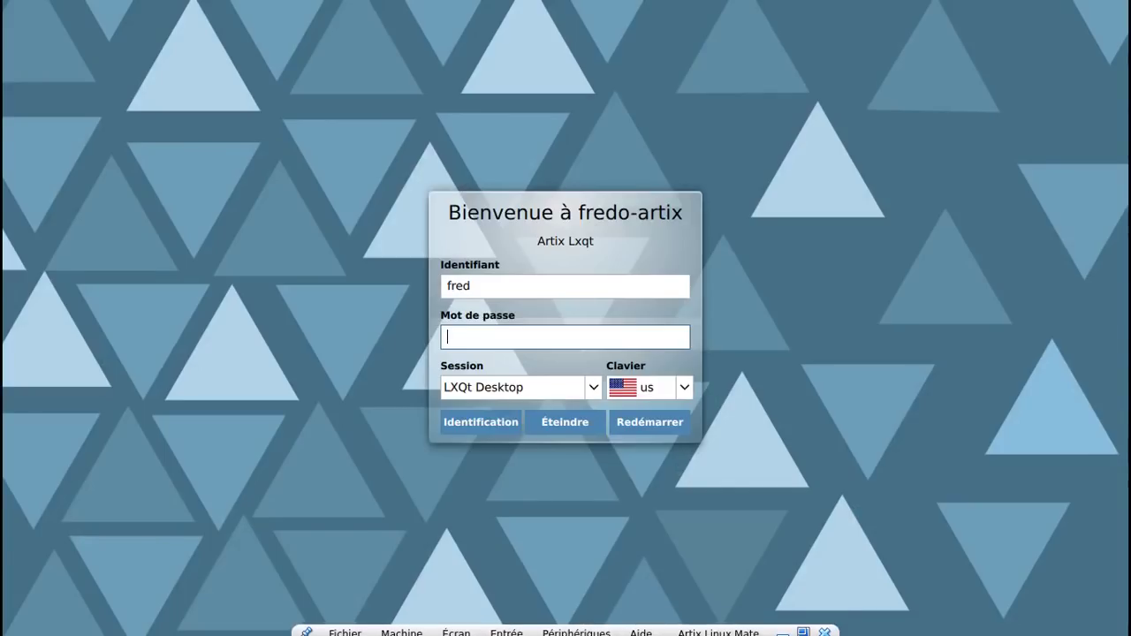
Step: Log in to the LXQt Desktop session with the account password and raise the sound volume
type("********")
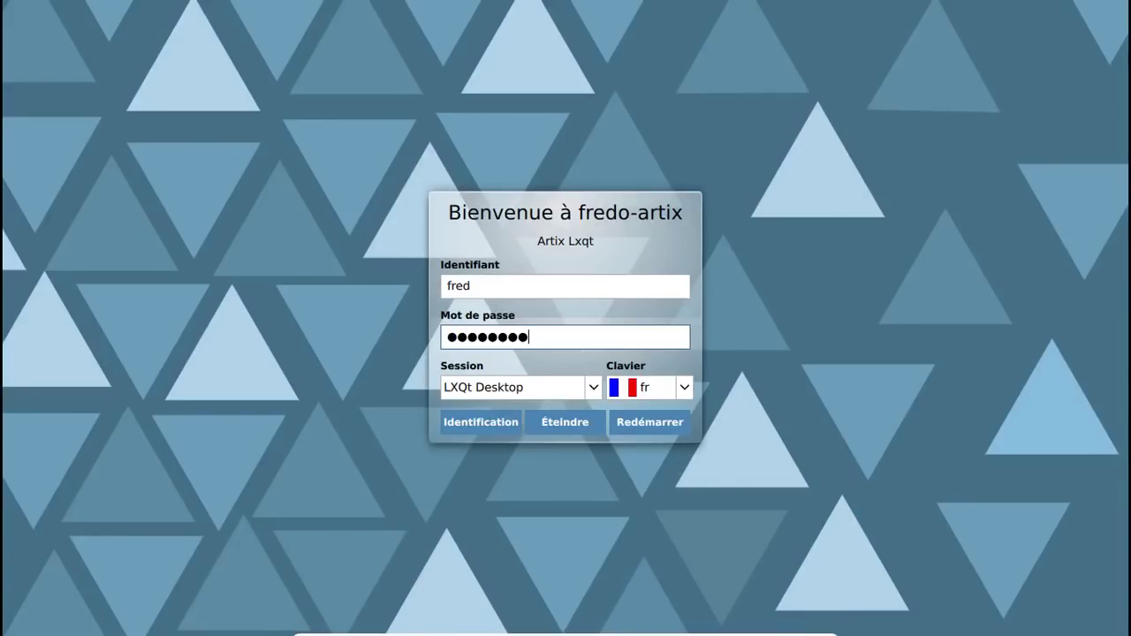
key("Return")
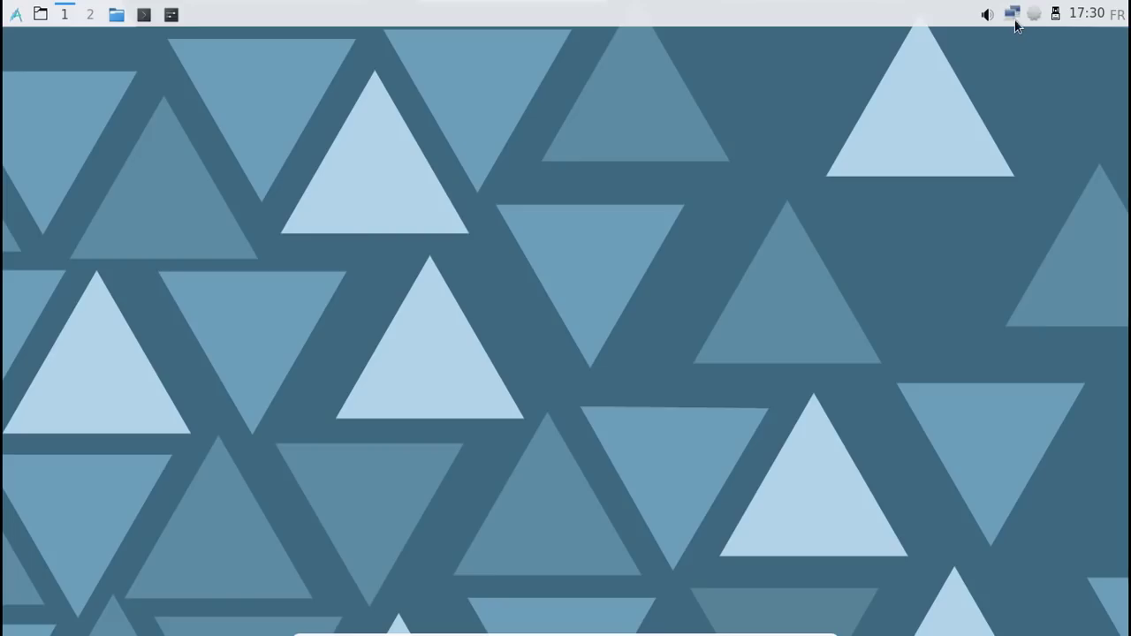
left_click(988, 15)
left_click_drag(1006, 91, 1001, 42)
Step: Set the LXQt theme to Dark in the appearance configuration and close the dialog
left_click(15, 15)
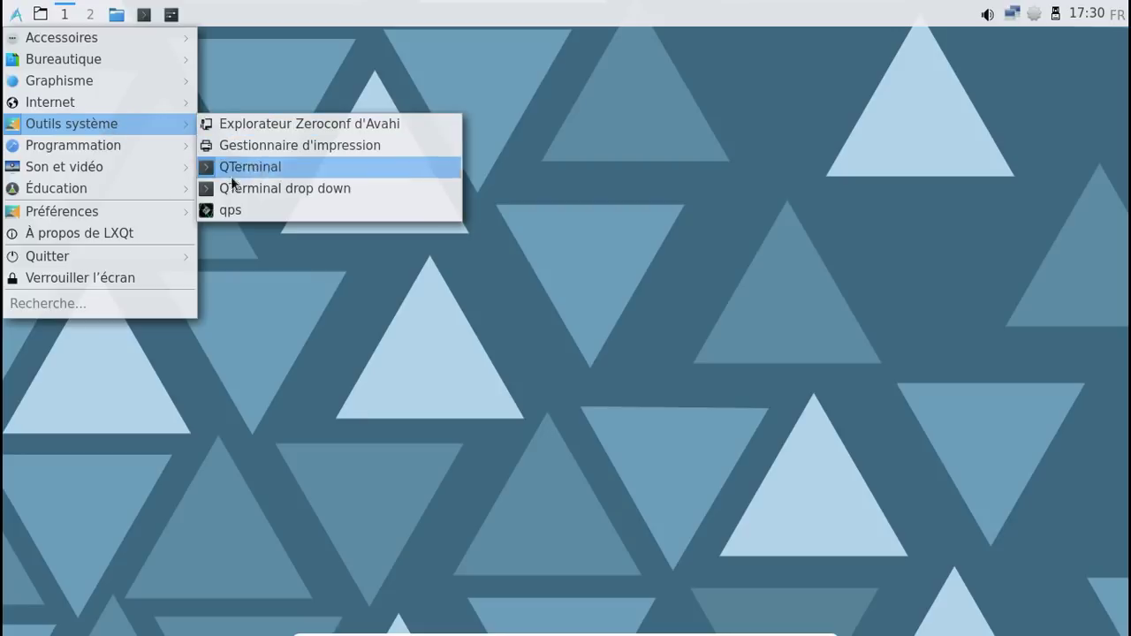
mouse_move(139, 210)
mouse_move(269, 212)
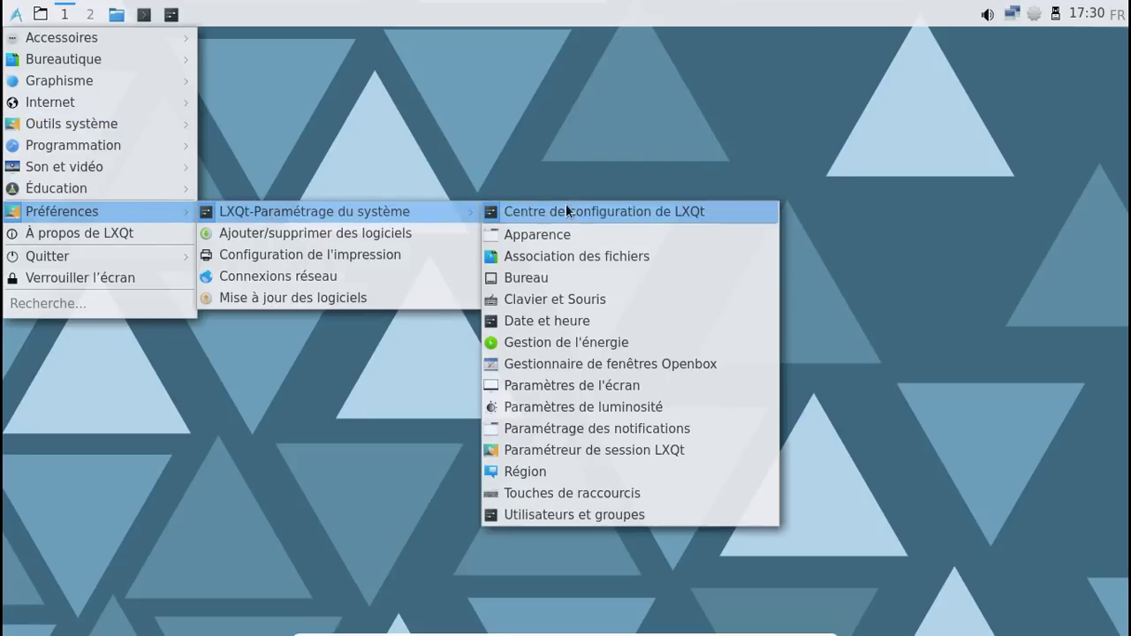
left_click(565, 233)
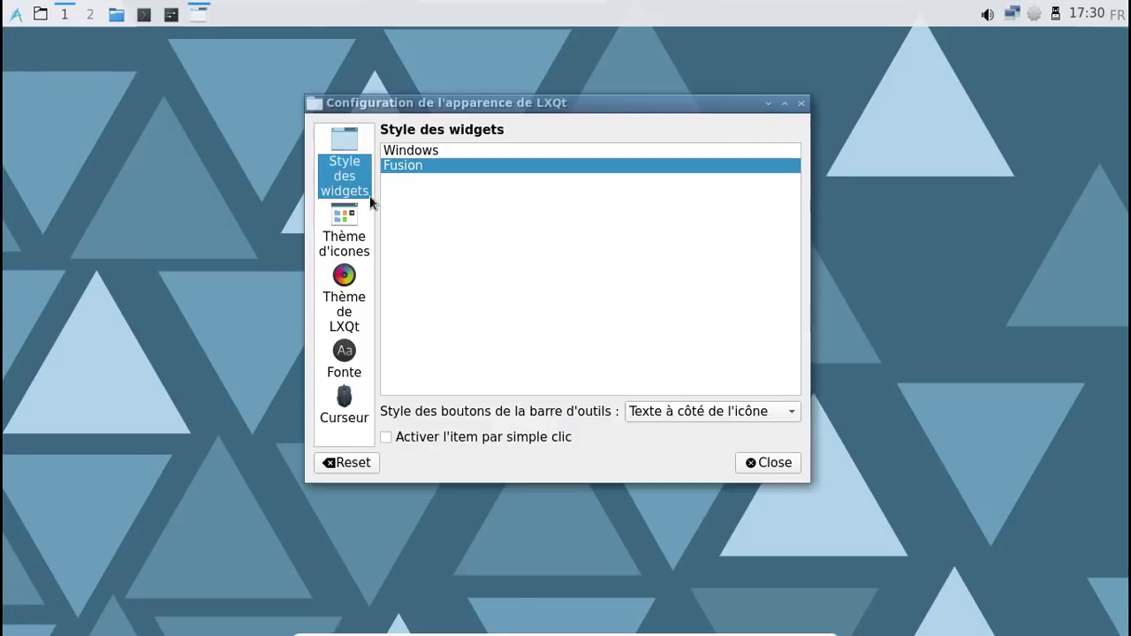
left_click(356, 305)
left_click(512, 196)
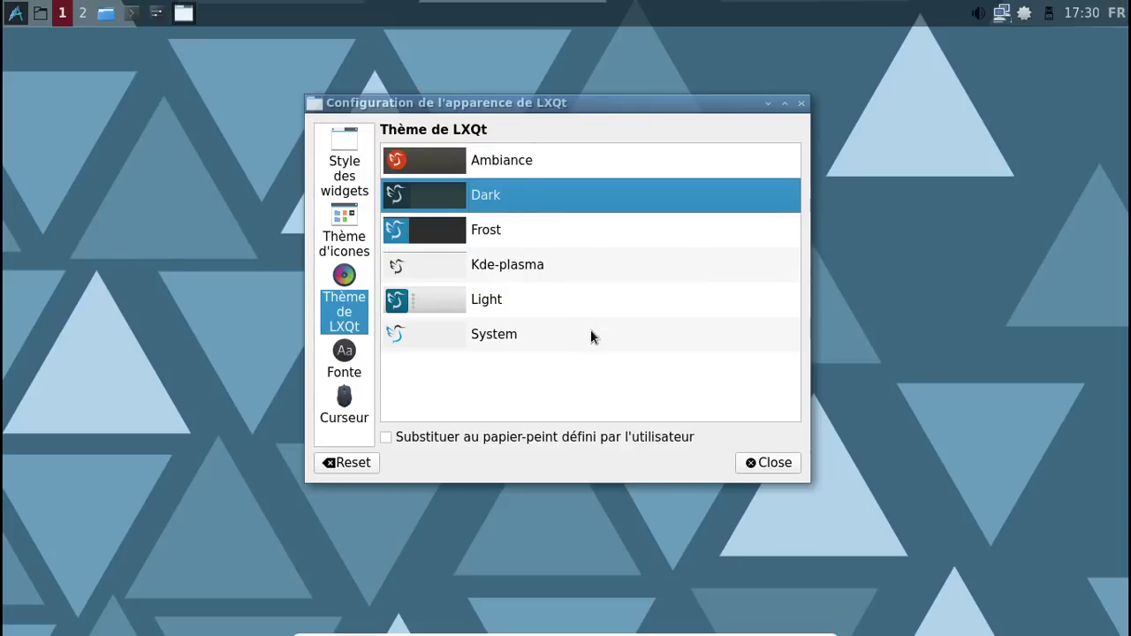
left_click(748, 459)
Step: Open the package manager (Gestionnaire de paquets) and display the packages of the mate group
right_click(1025, 18)
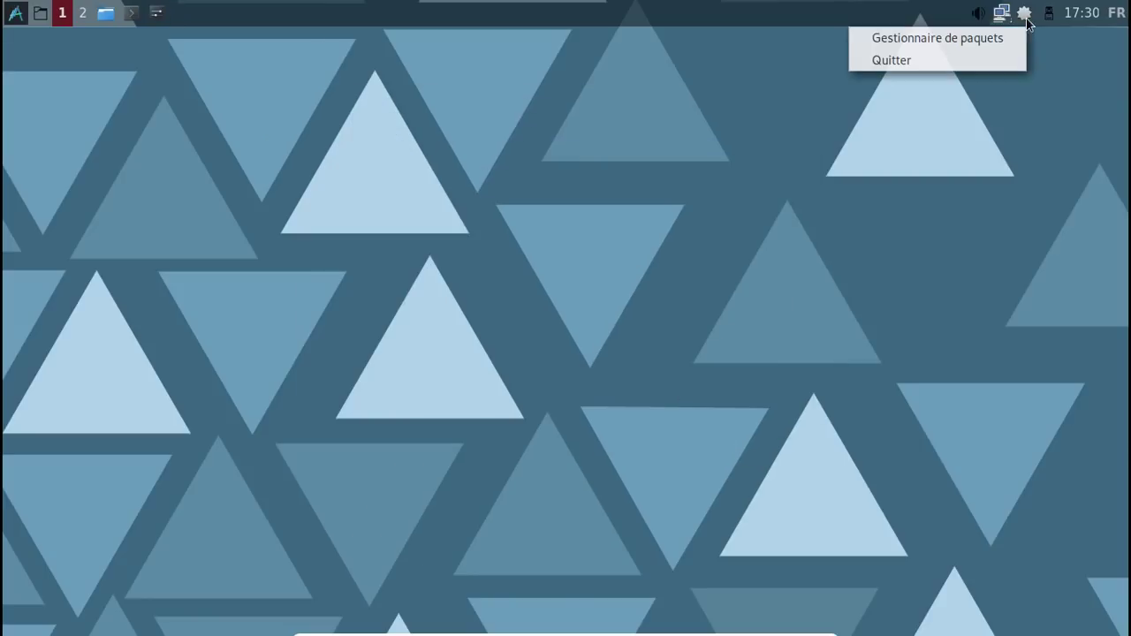
left_click(1001, 32)
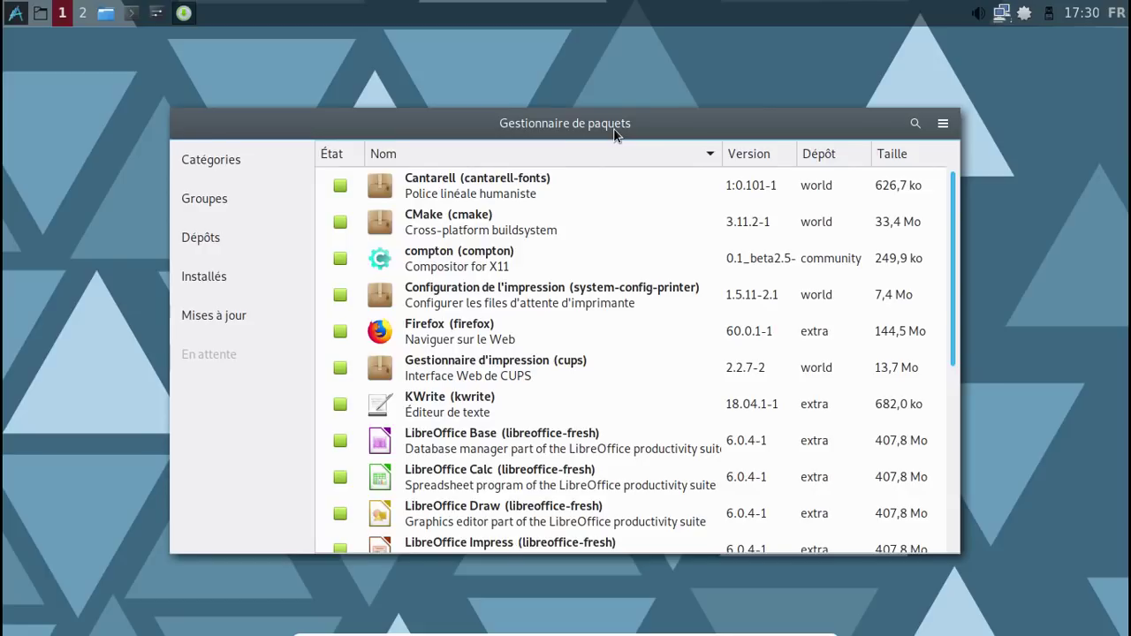
left_click(205, 164)
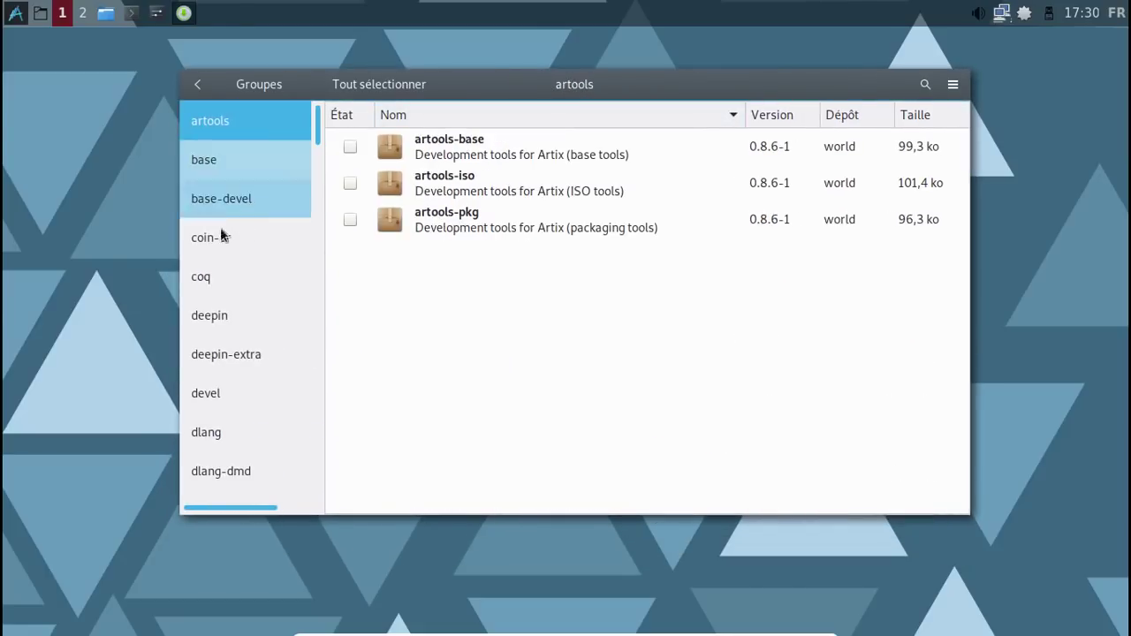
scroll(320, 154, "down", 1)
left_click_drag(320, 155, 245, 327)
left_click(244, 319)
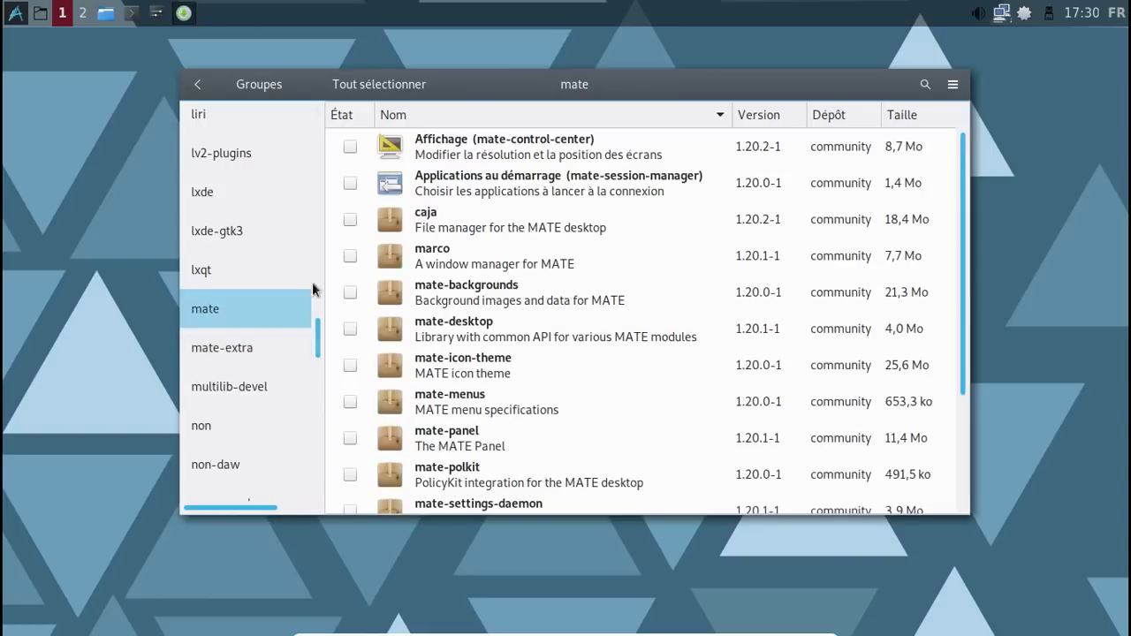
Step: Mark all packages of the mate group for installation
left_click(452, 147)
key("ctrl+a")
right_click(453, 147)
left_click(490, 197)
Step: Mark all packages of the mate-extra group for installation
left_click(243, 350)
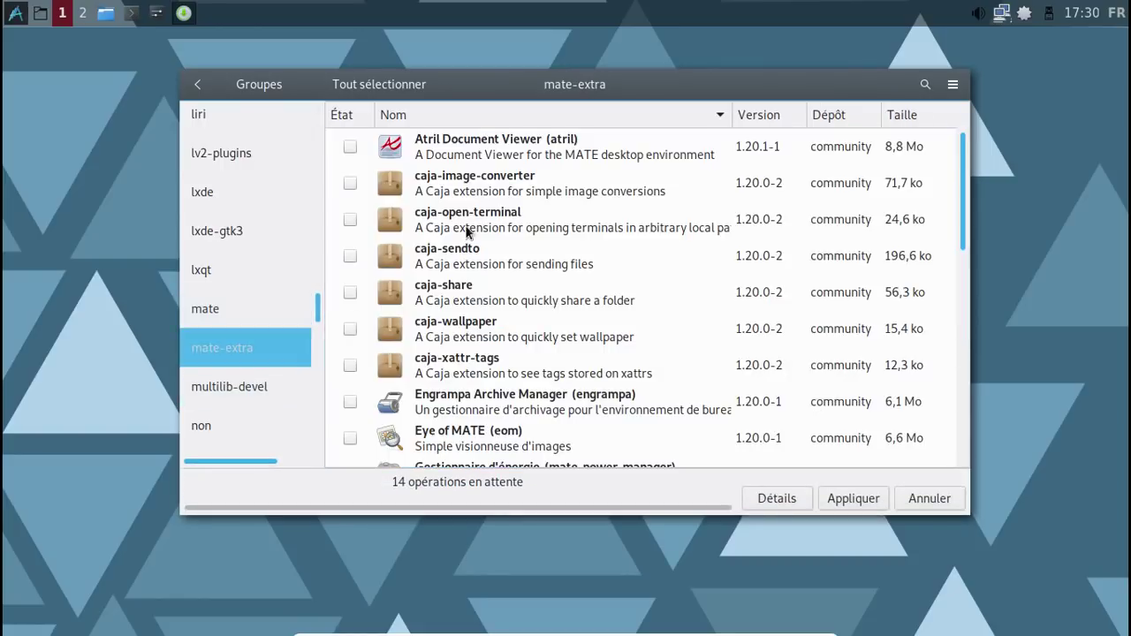
left_click(452, 152)
key("ctrl+a")
right_click(452, 152)
left_click(493, 210)
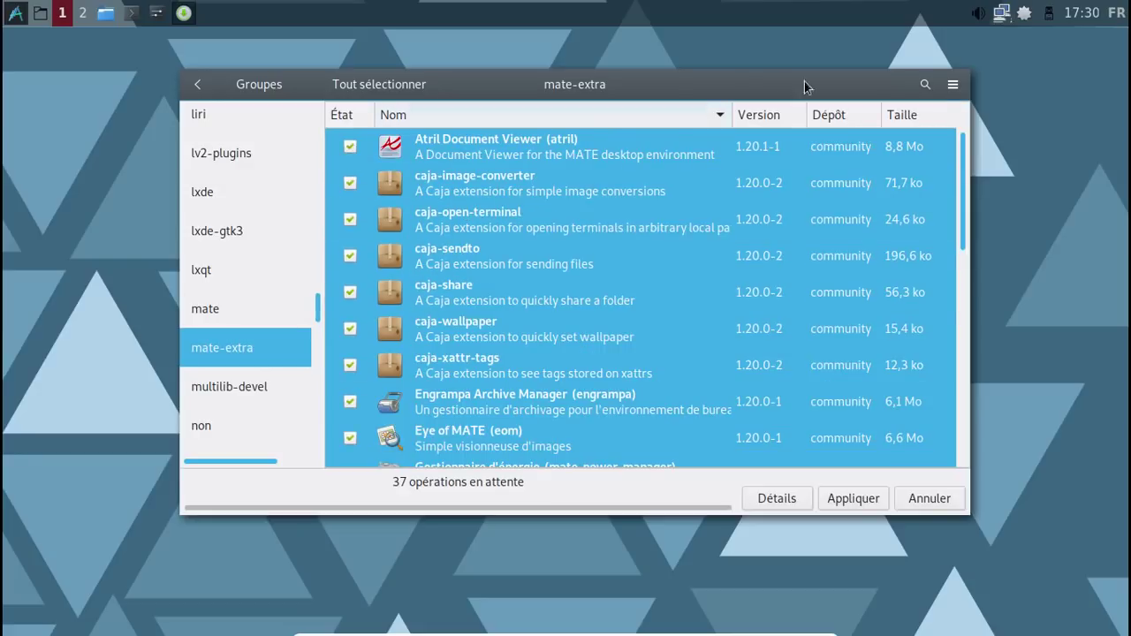
Step: Search for "lightdm" and mark lightdm, lightdm-gtk-greeter and LightDM GTK+ Paramètres d'Apparence for installation
left_click(925, 85)
type("lightdm")
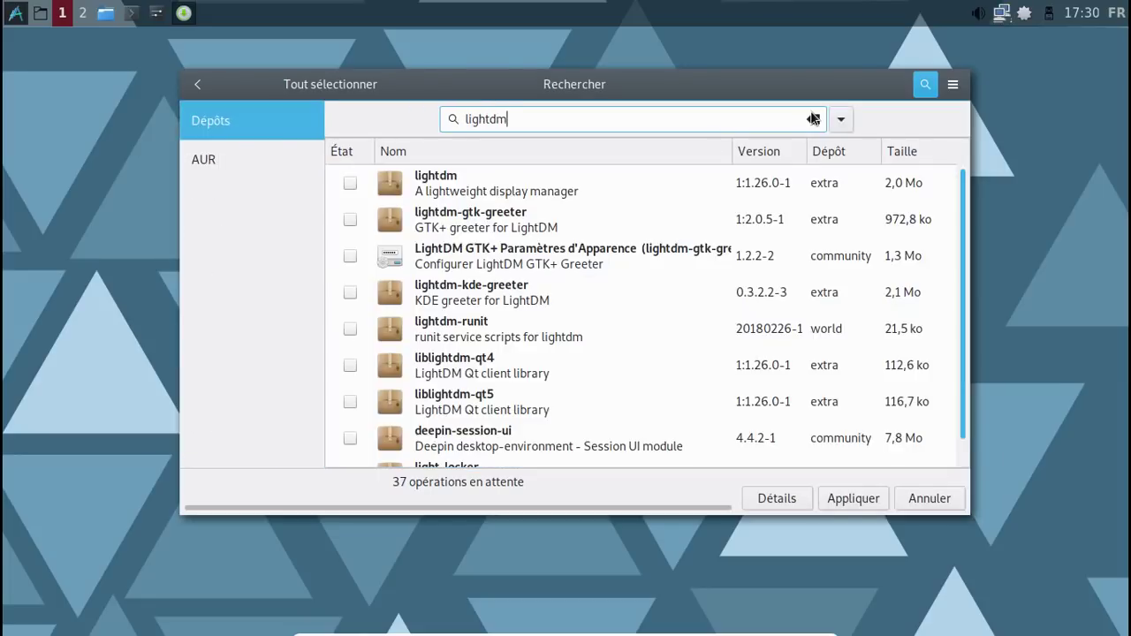
left_click(351, 184)
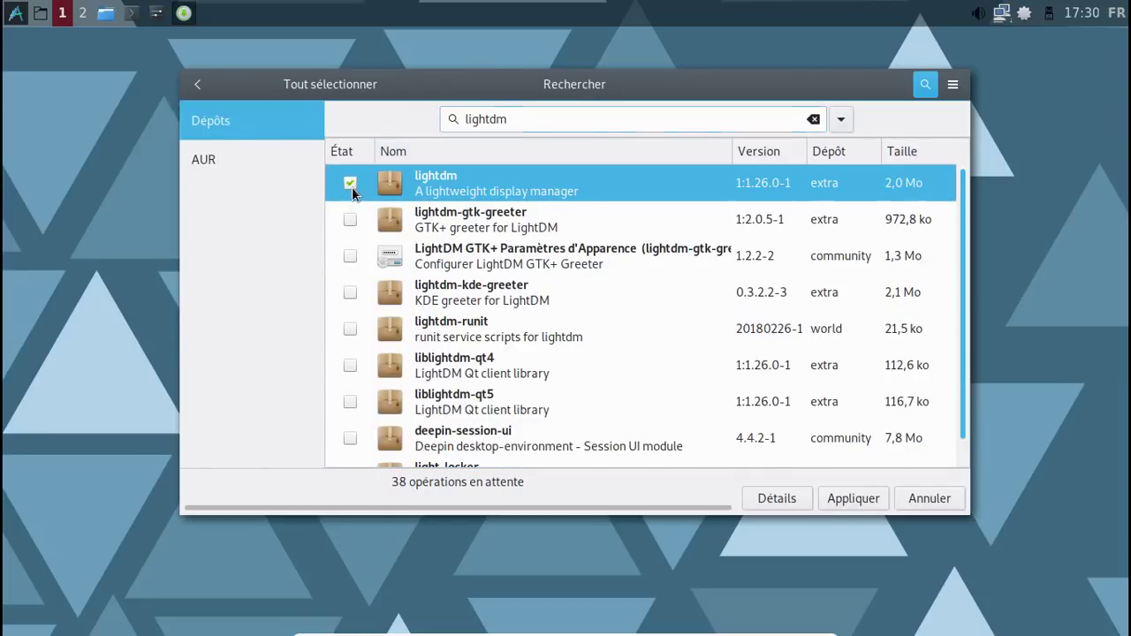
left_click(350, 221)
left_click(349, 256)
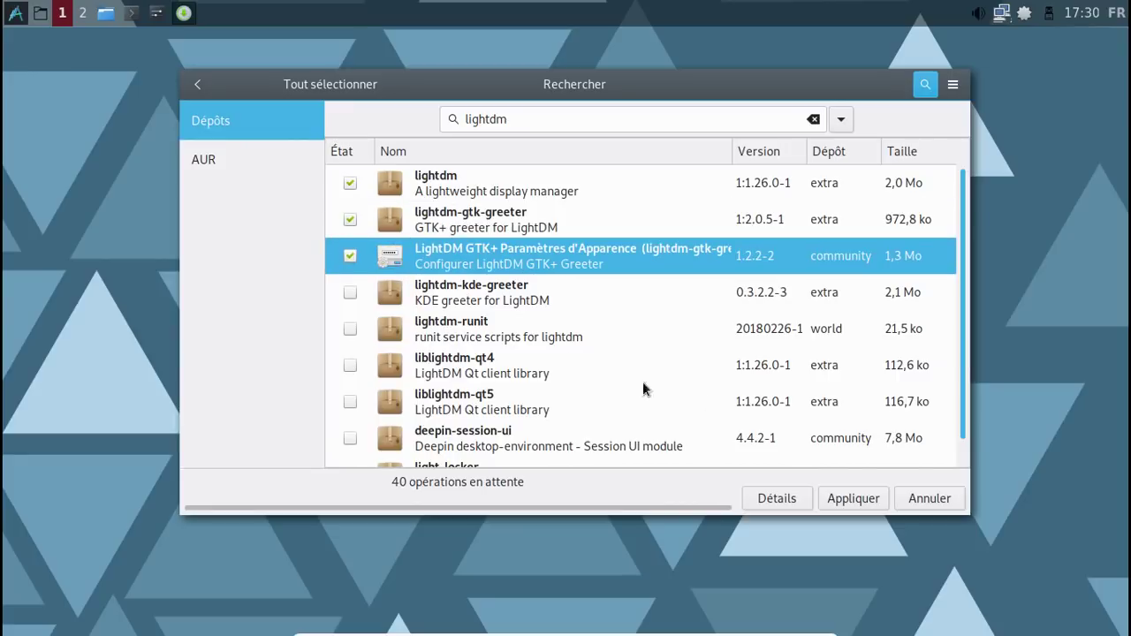
Step: Apply the pending package installations, accept the transaction summary and authenticate with the account password
left_click(851, 498)
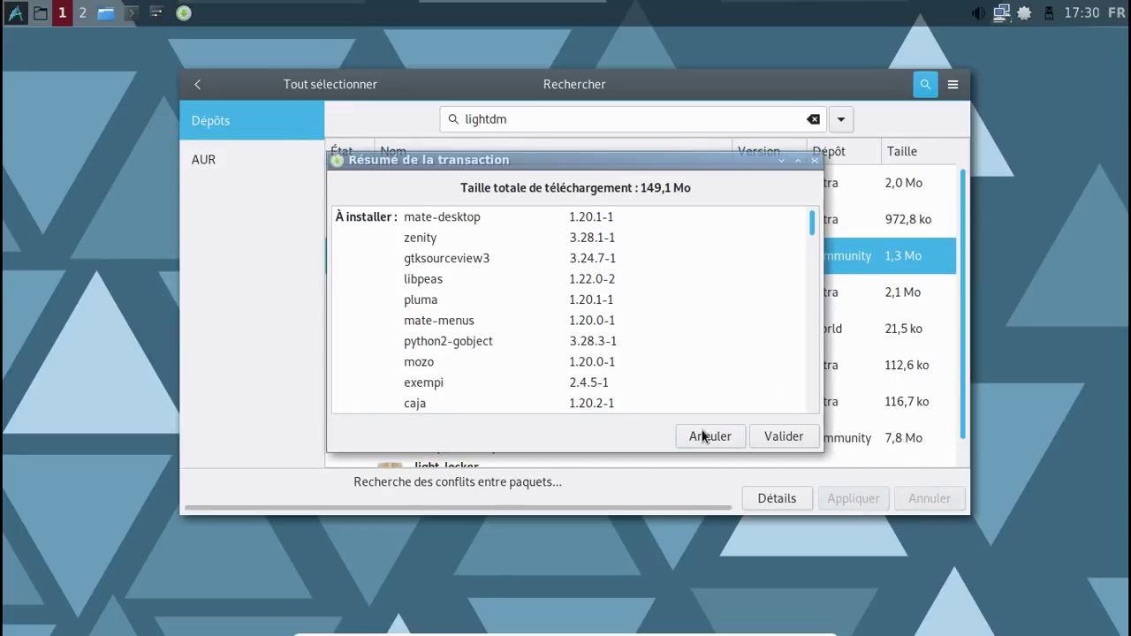
left_click(773, 435)
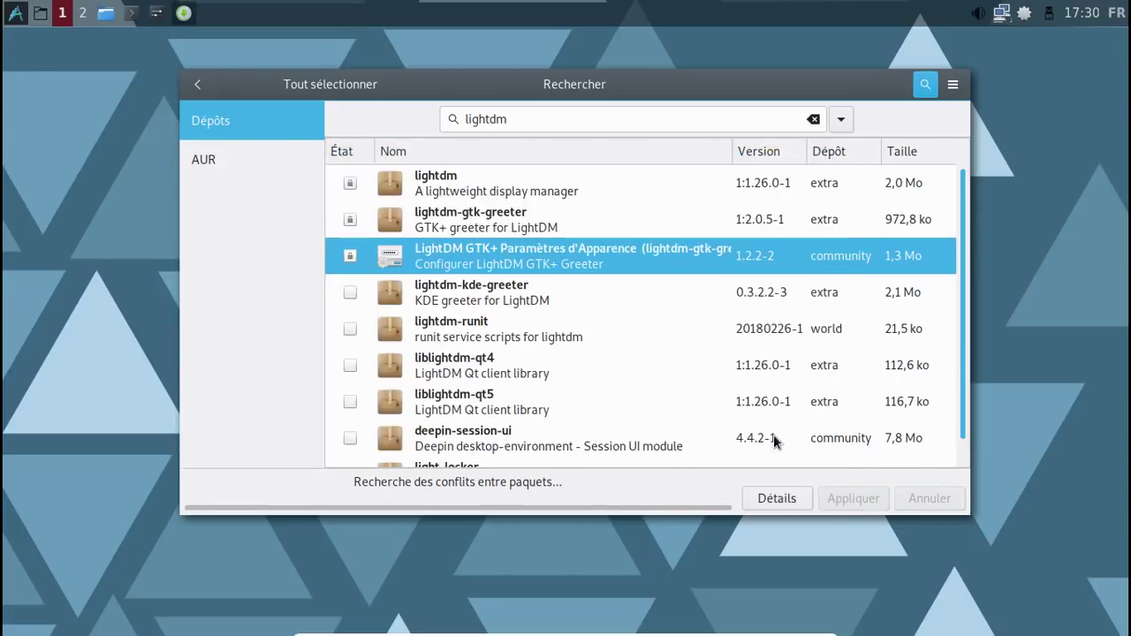
type("********")
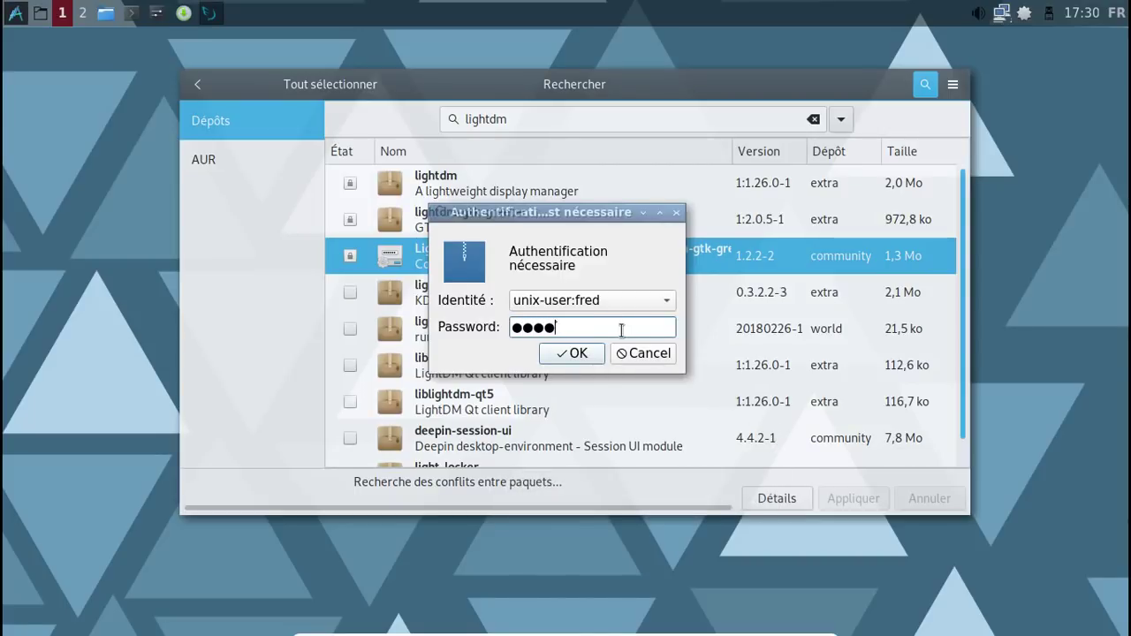
key("Return")
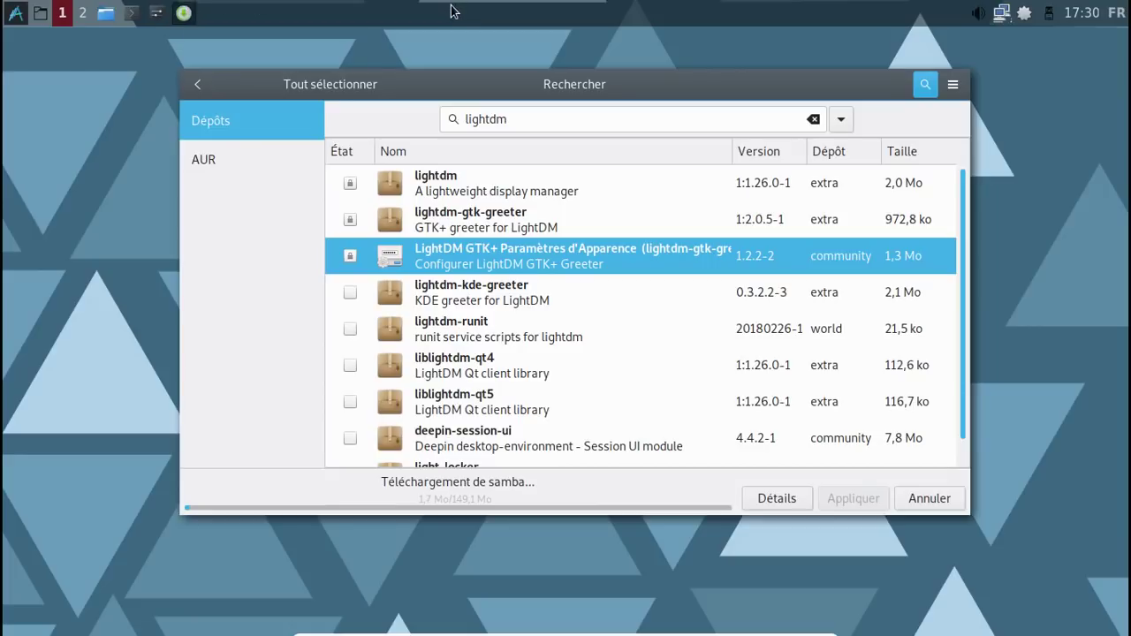
Step: Try the Frost, Light, Kde-plasma and System LXQt themes, set the theme to Ambiance and close the appearance configuration
left_click(7, 16)
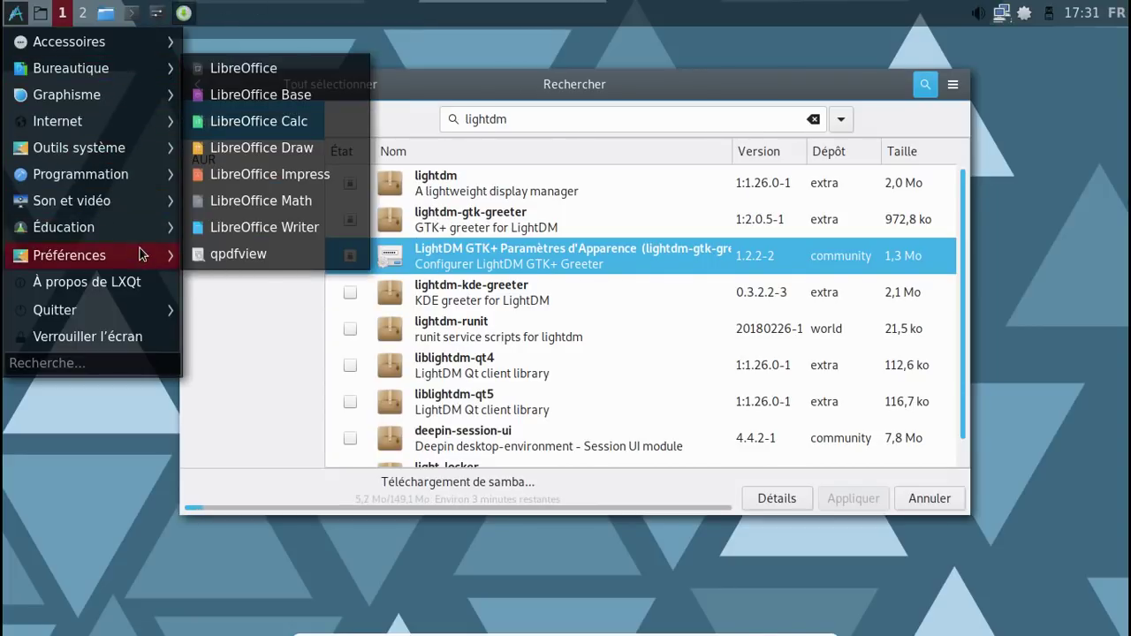
mouse_move(143, 154)
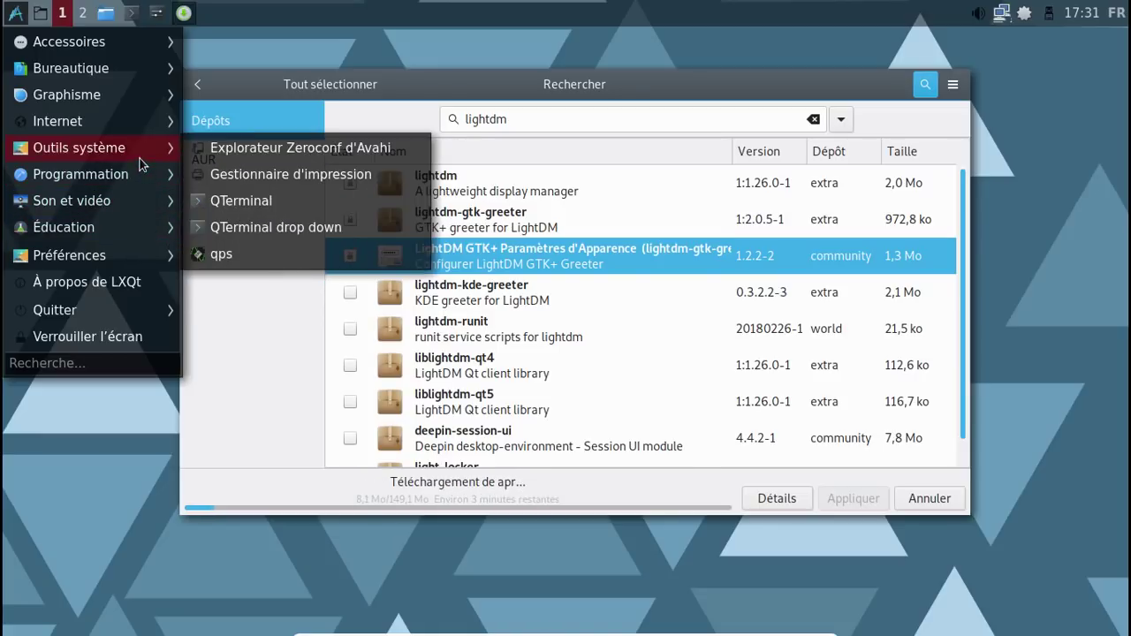
mouse_move(159, 254)
mouse_move(279, 265)
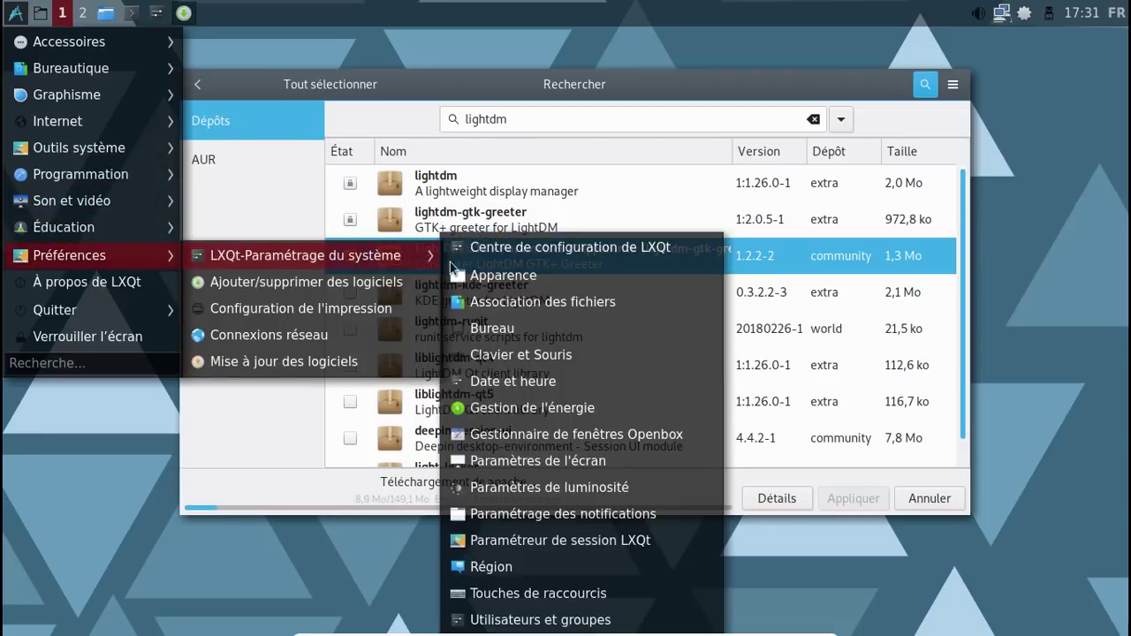
left_click(478, 278)
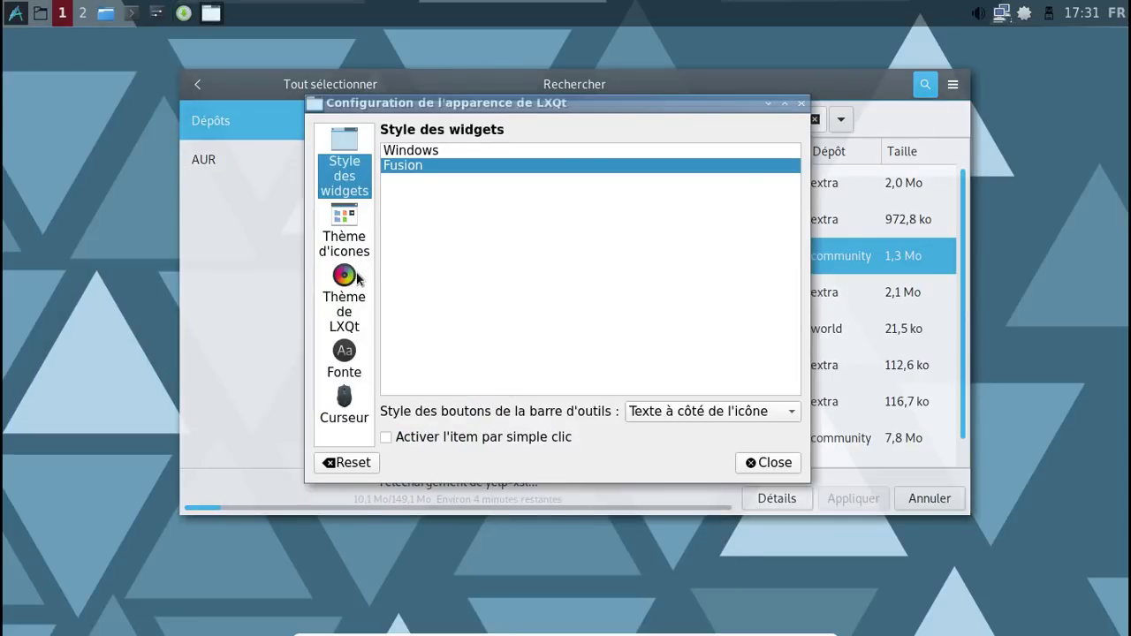
left_click(346, 300)
left_click(497, 228)
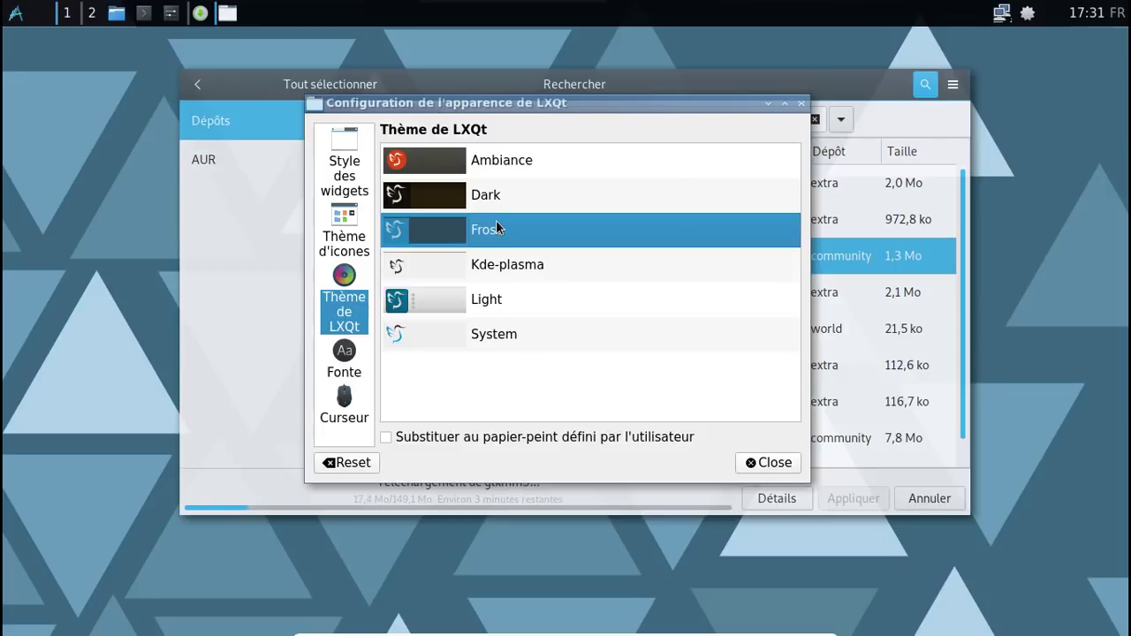
left_click(489, 303)
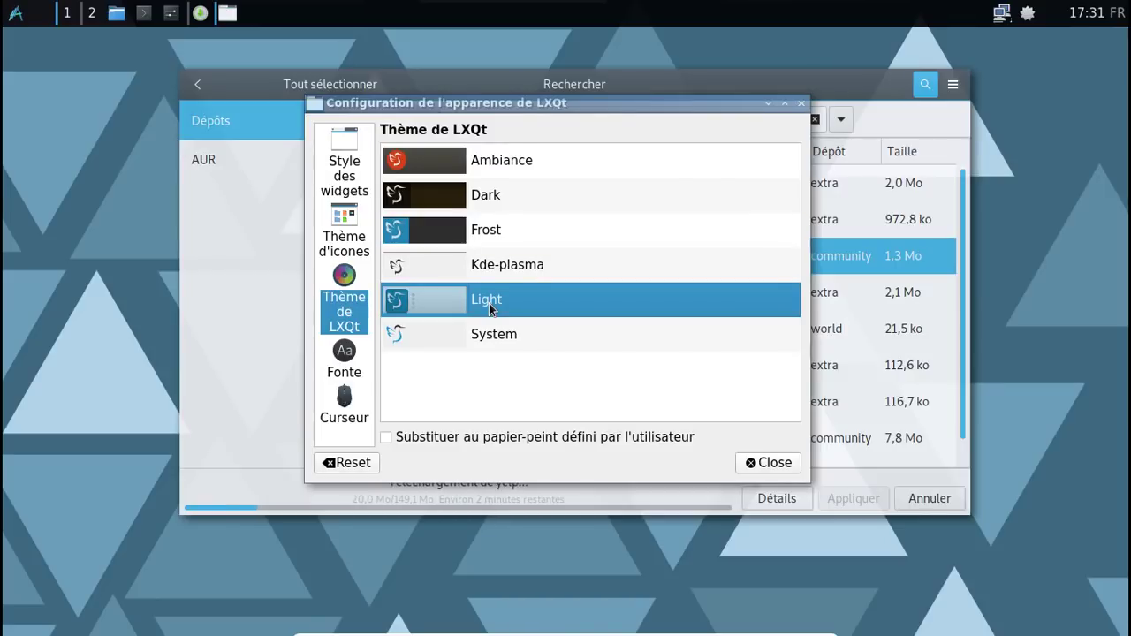
left_click(480, 267)
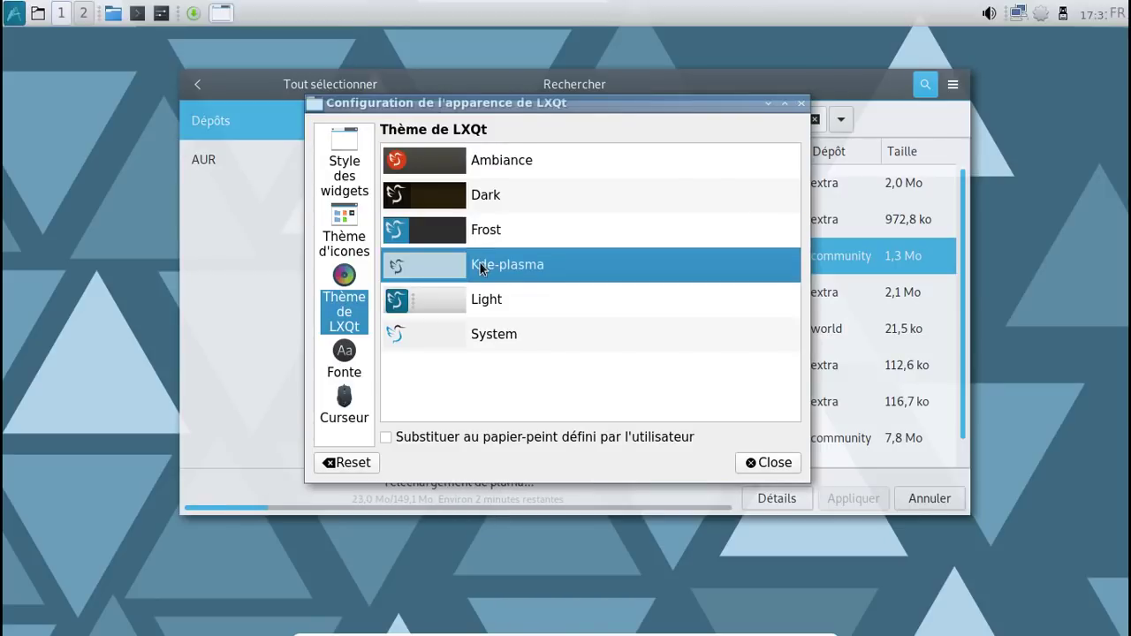
left_click(487, 334)
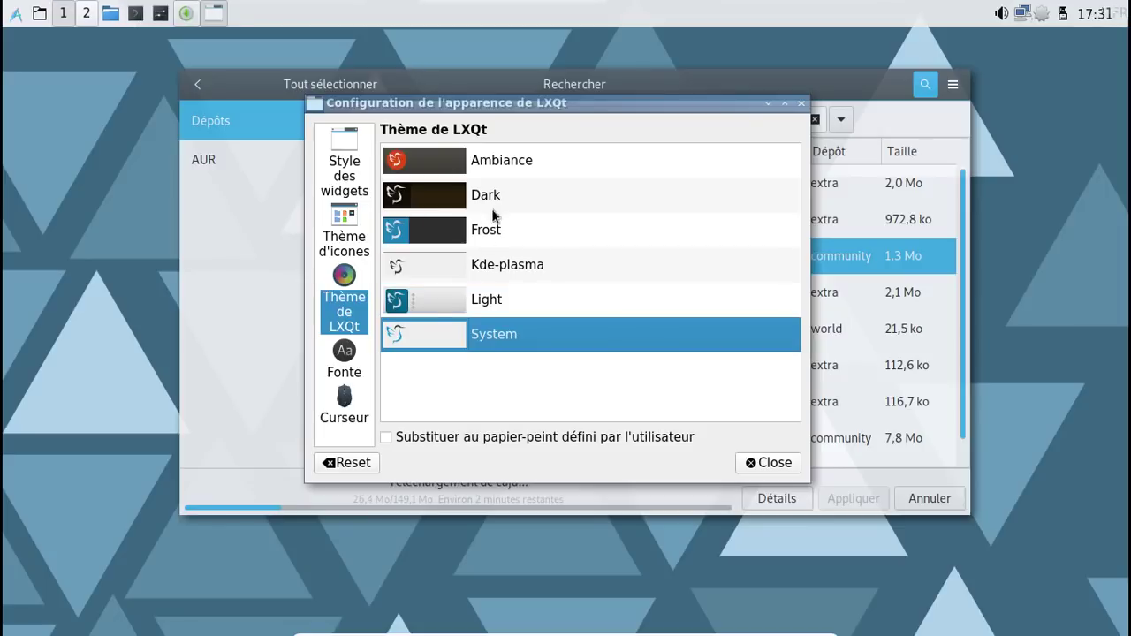
left_click(489, 167)
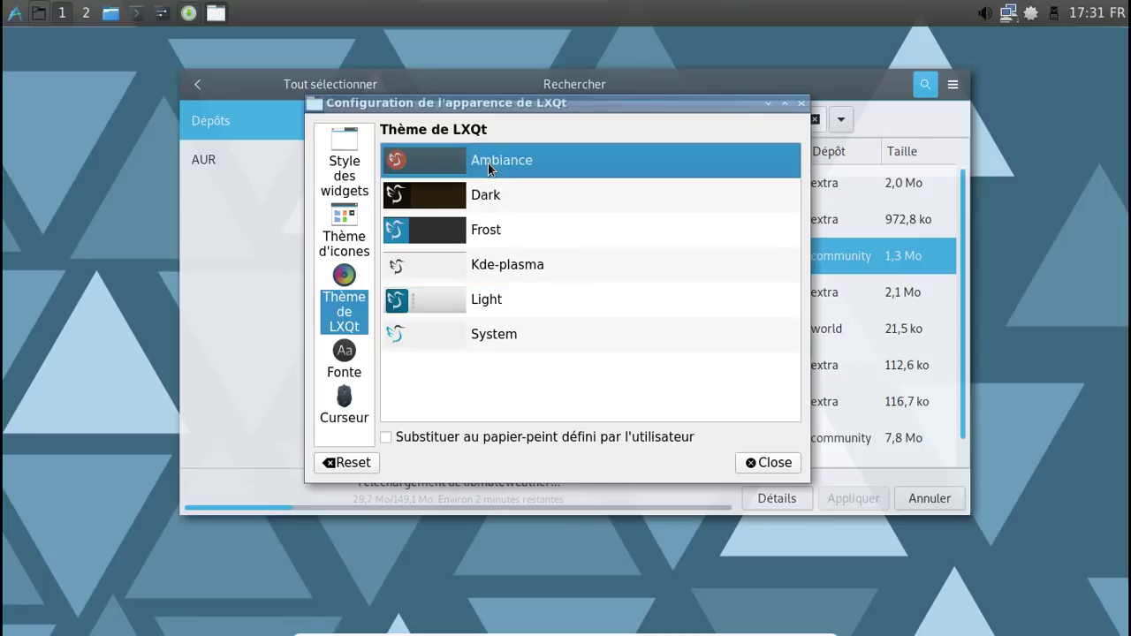
left_click(753, 467)
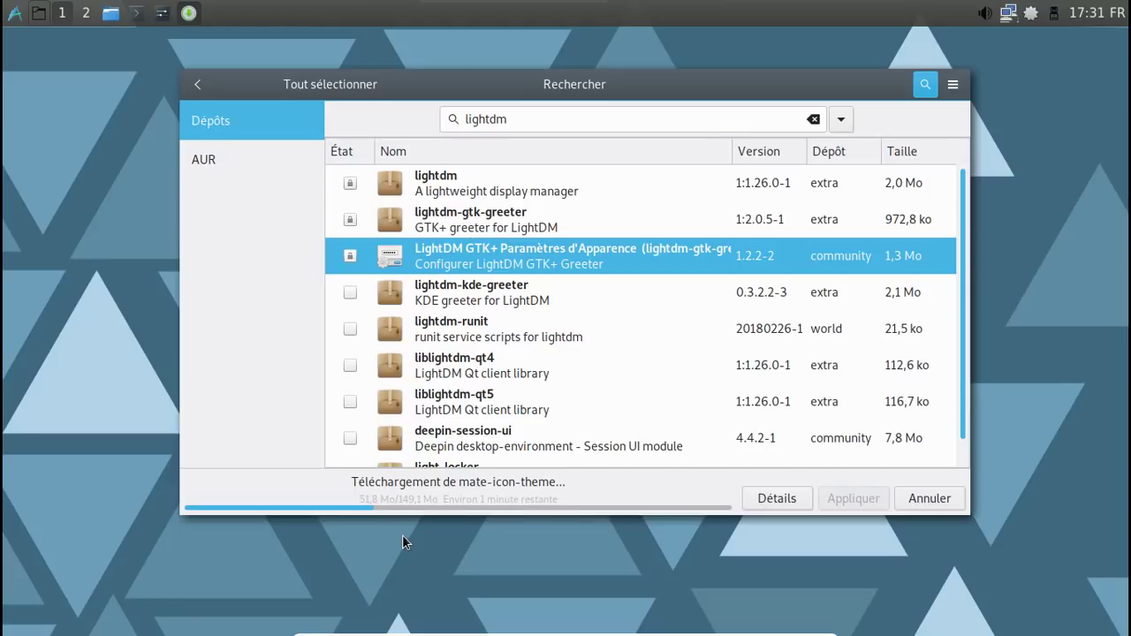
Step: Open /etc/conf.d/xdm with sudo nano in a new terminal, authenticate with the account password and move the package manager clear of the text
left_click(147, 15)
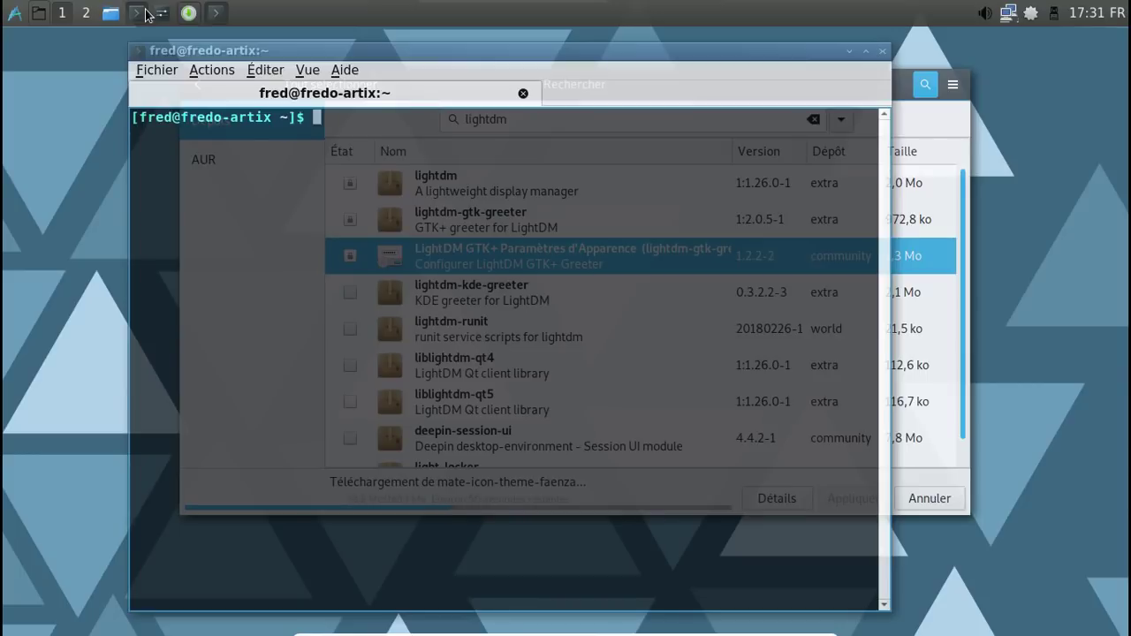
type("sudo nano /etc/")
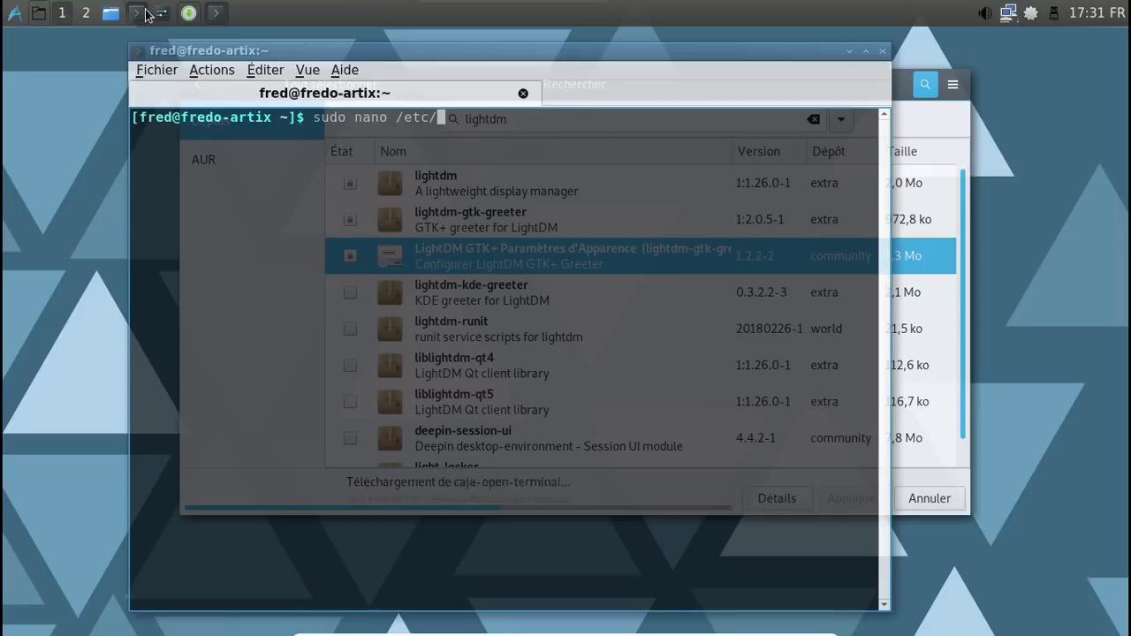
type("conf.d/xdm")
key("Return")
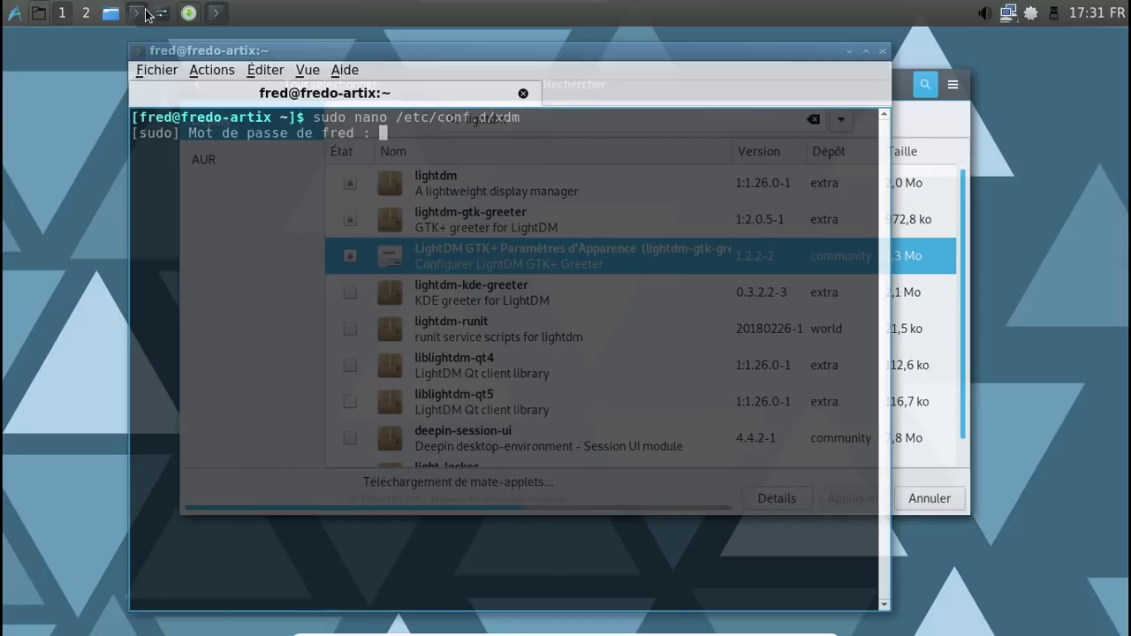
key("Return")
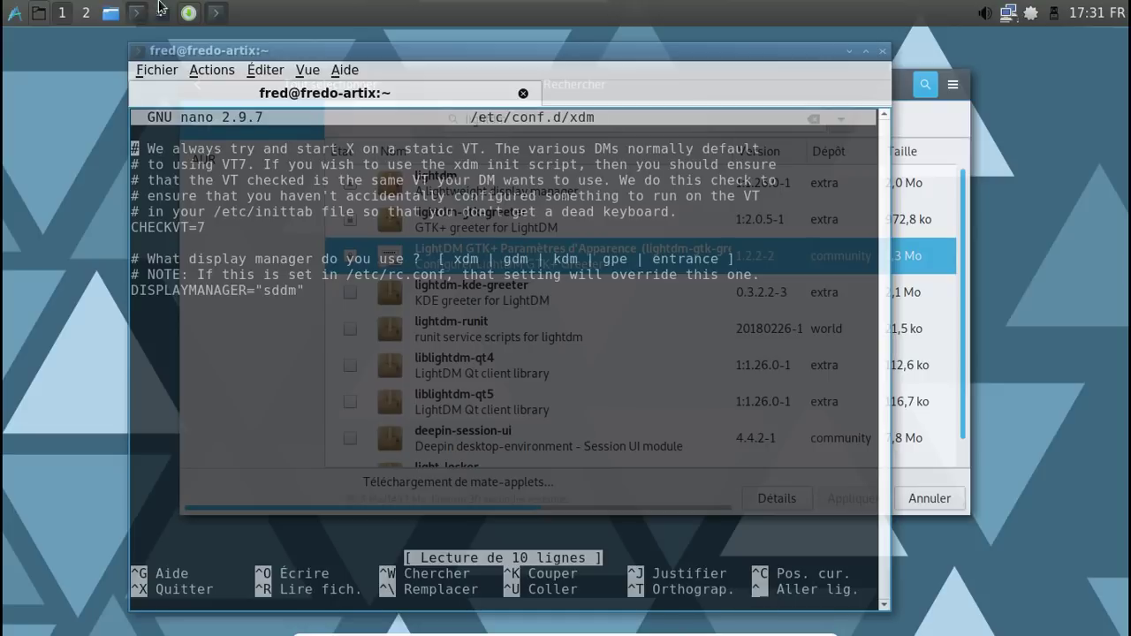
left_click(899, 90)
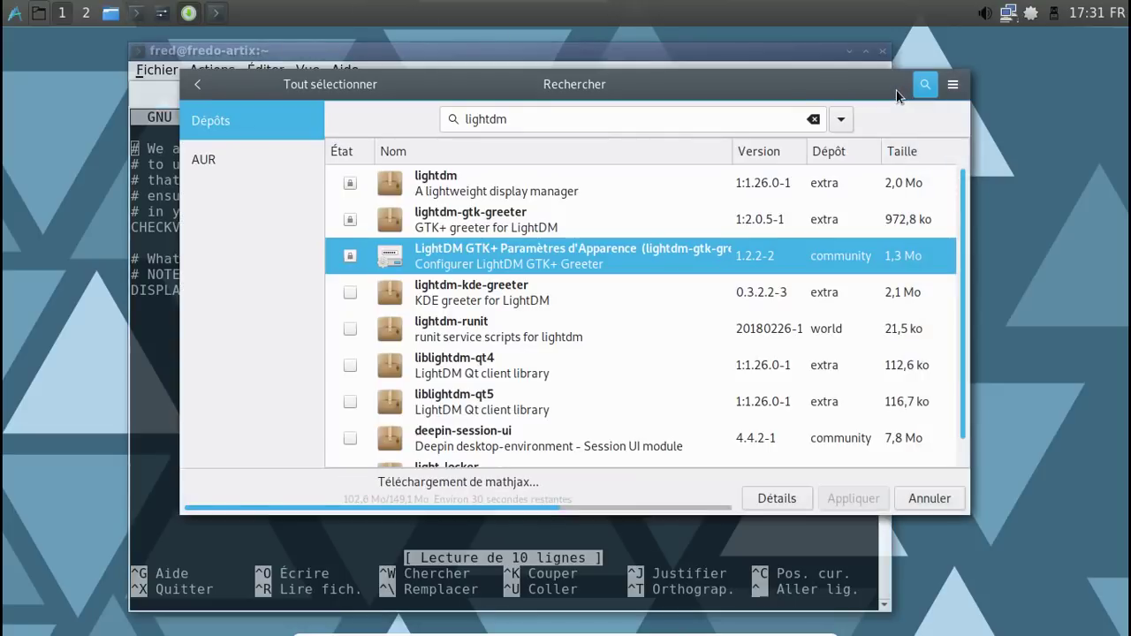
left_click_drag(778, 82, 734, 495)
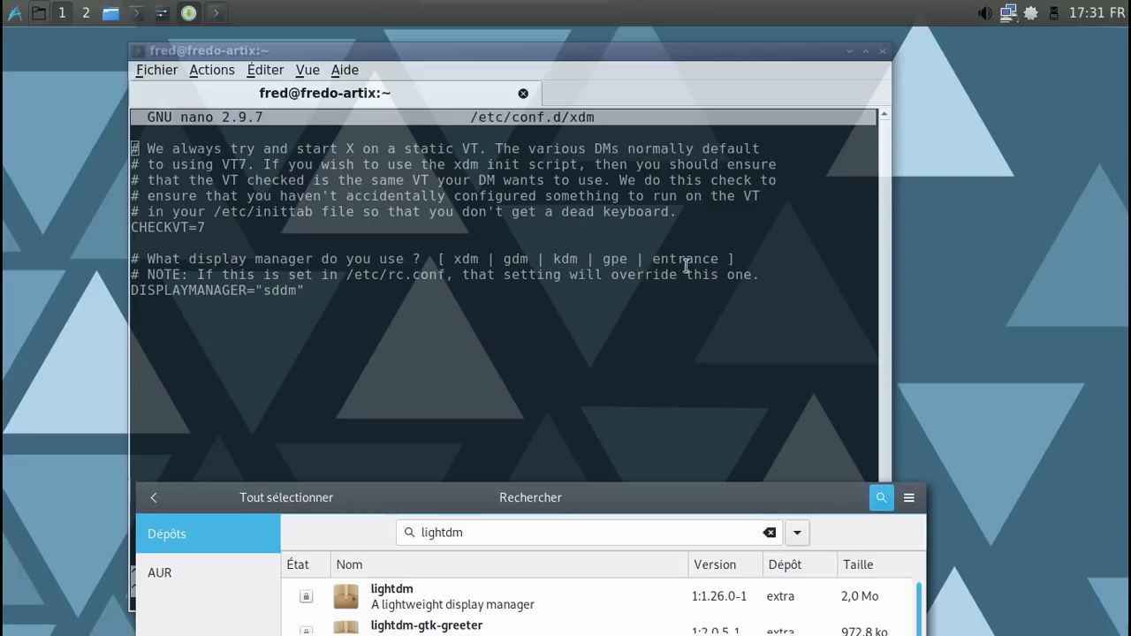
Step: Set DISPLAYMANAGER to "lightdm" in /etc/conf.d/xdm, save the file, leave nano and exit the terminal
left_click(481, 53)
key("Down")
key("Down")
key("Down")
key("Down")
key("Down")
key("Down")
key("Down")
key("Down")
key("Down")
key("Right")
key("Right")
key("Right")
key("Right")
key("Right")
key("Right")
key("Right")
key("Right")
key("Right")
key("Right")
key("Right")
key("Right")
key("Right")
key("Right")
key("Right")
key("Right")
key("Right")
key("Right")
key("BackSpace")
key("BackSpace")
type("light")
key("ctrl+x")
key("o")
key("Return")
type("exit")
key("Return")
Step: Follow the detailed output of the package installation until it ends, dismiss the notification and quit the package manager
left_click_drag(446, 510, 426, 65)
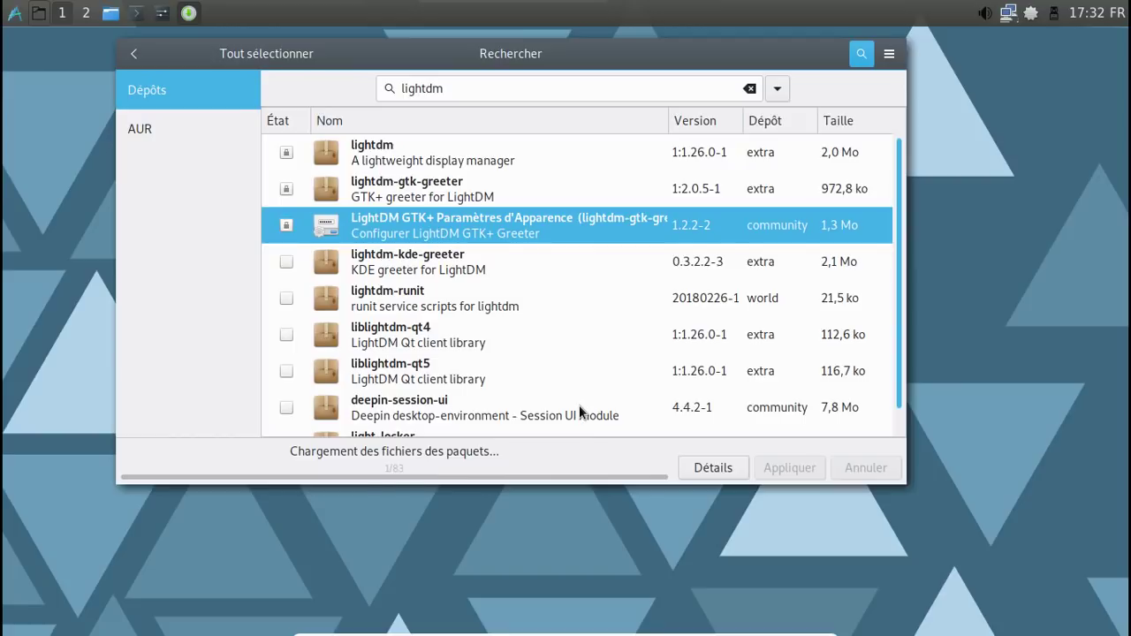
left_click(712, 468)
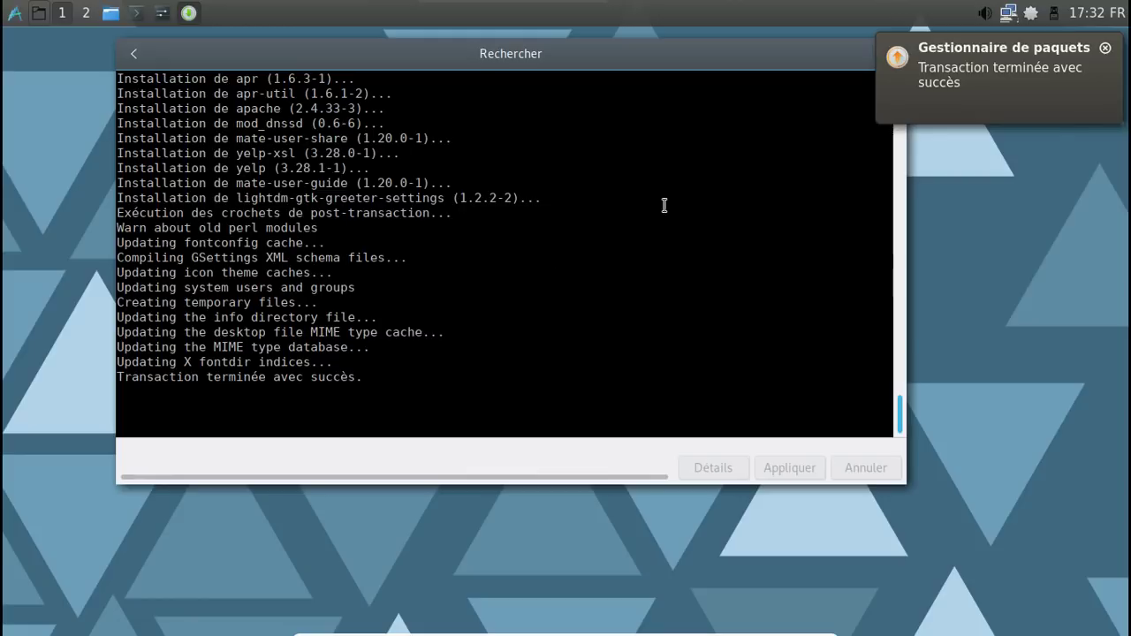
left_click(1104, 47)
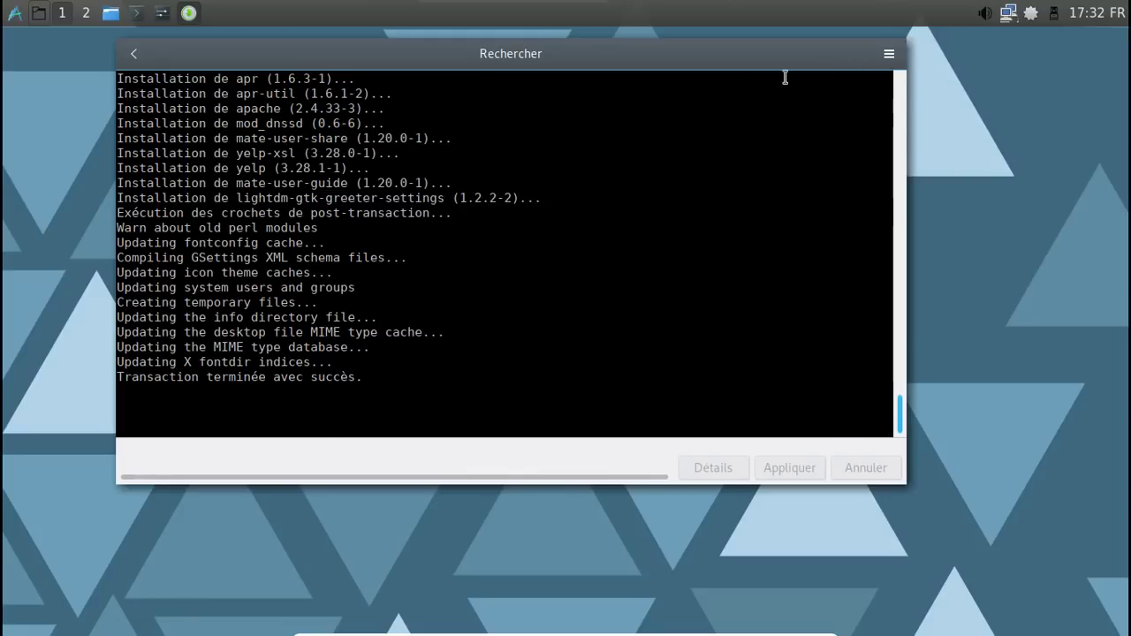
key("ctrl+q")
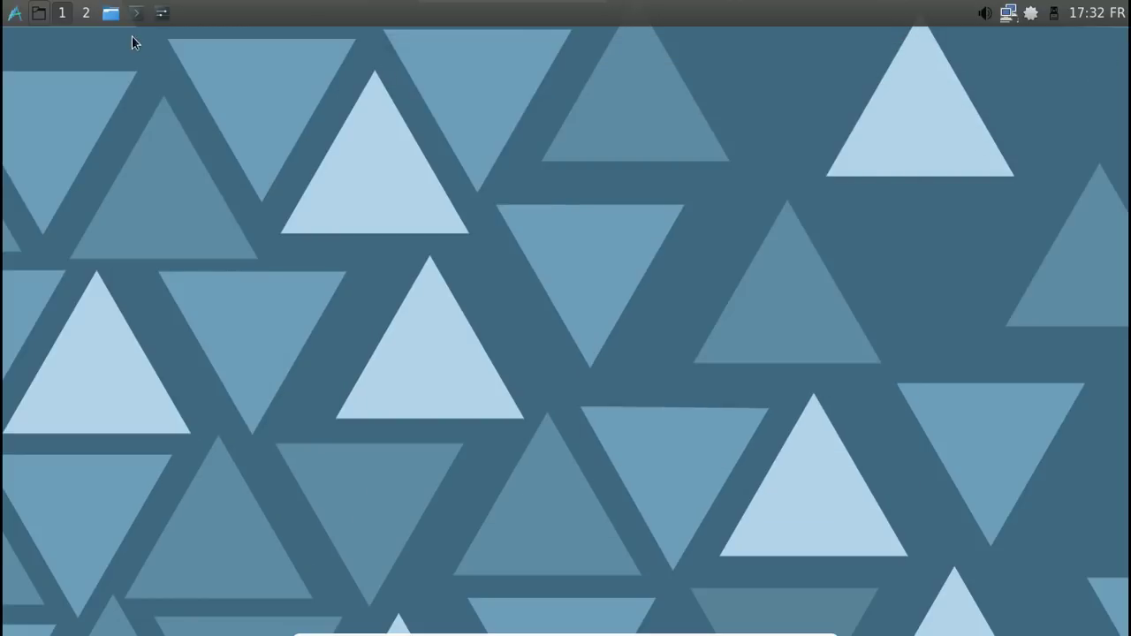
Step: Restart the virtual machine from the LXQt session and boot the Artix Linux entry in GRUB
left_click(15, 12)
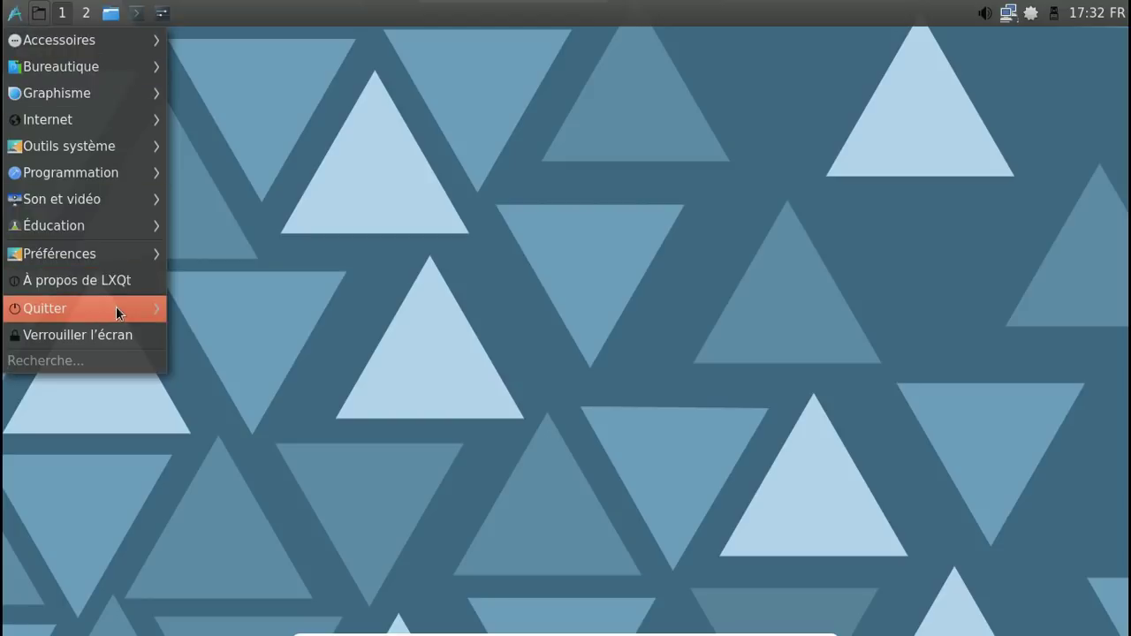
mouse_move(116, 306)
left_click(217, 416)
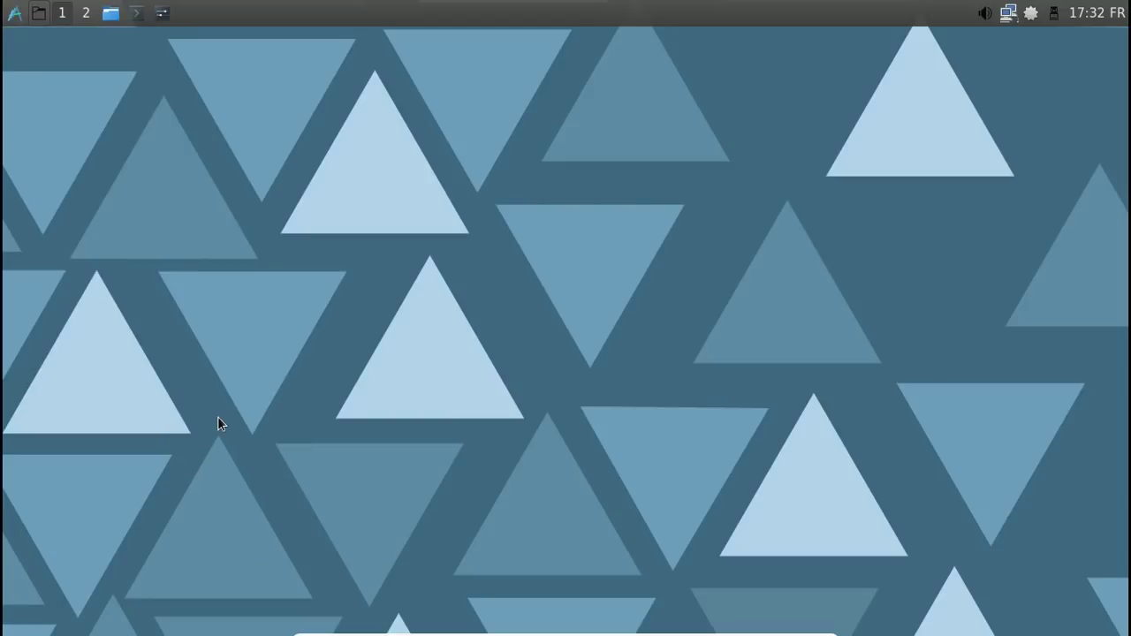
left_click(672, 341)
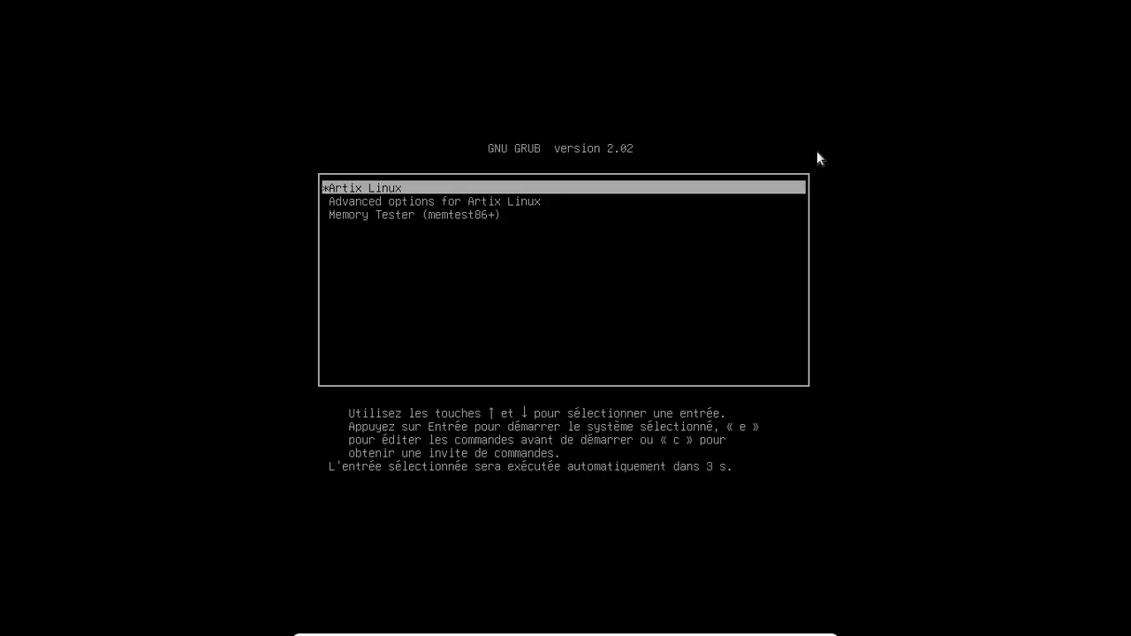
key("Return")
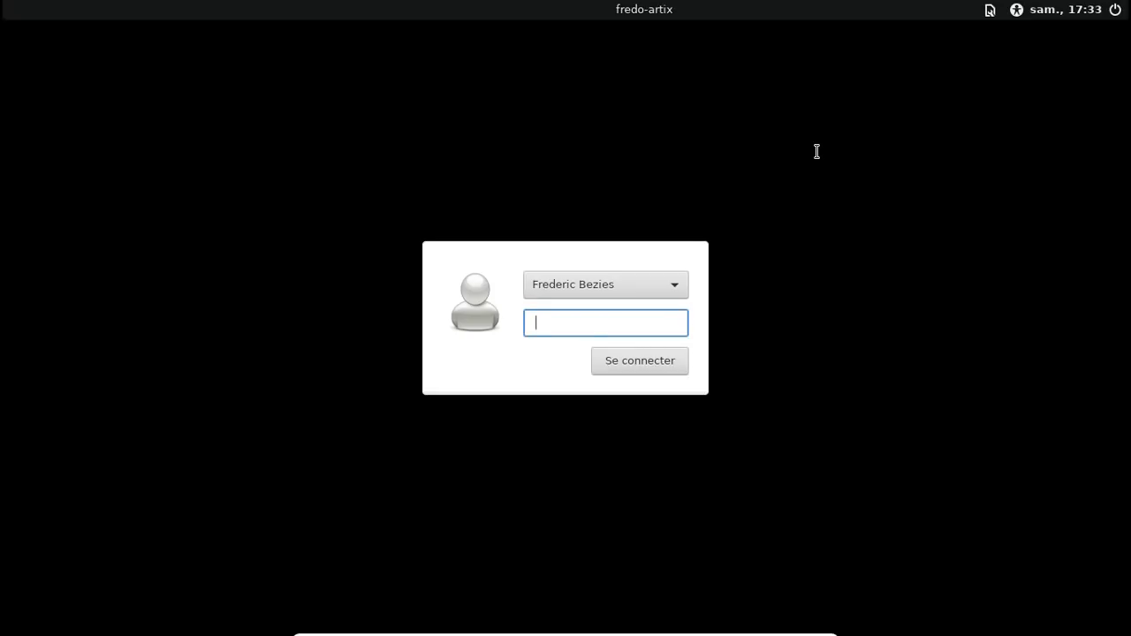
Step: Try to log in to the MATE session from the LightDM greeter with the account password
left_click(989, 10)
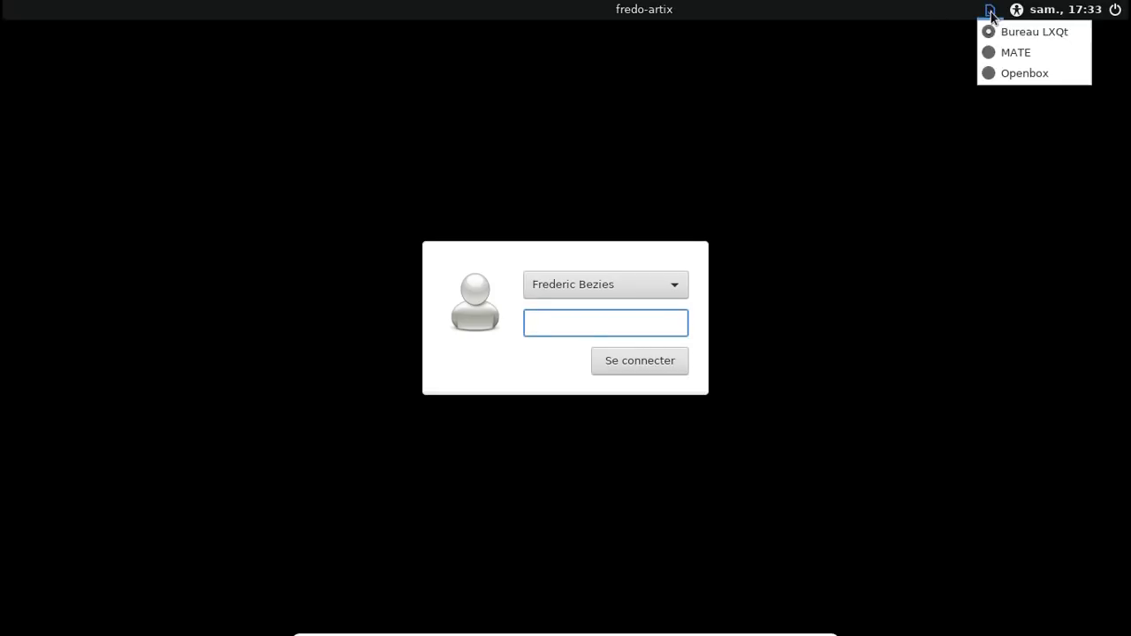
left_click(1000, 54)
type("*******")
key("Return")
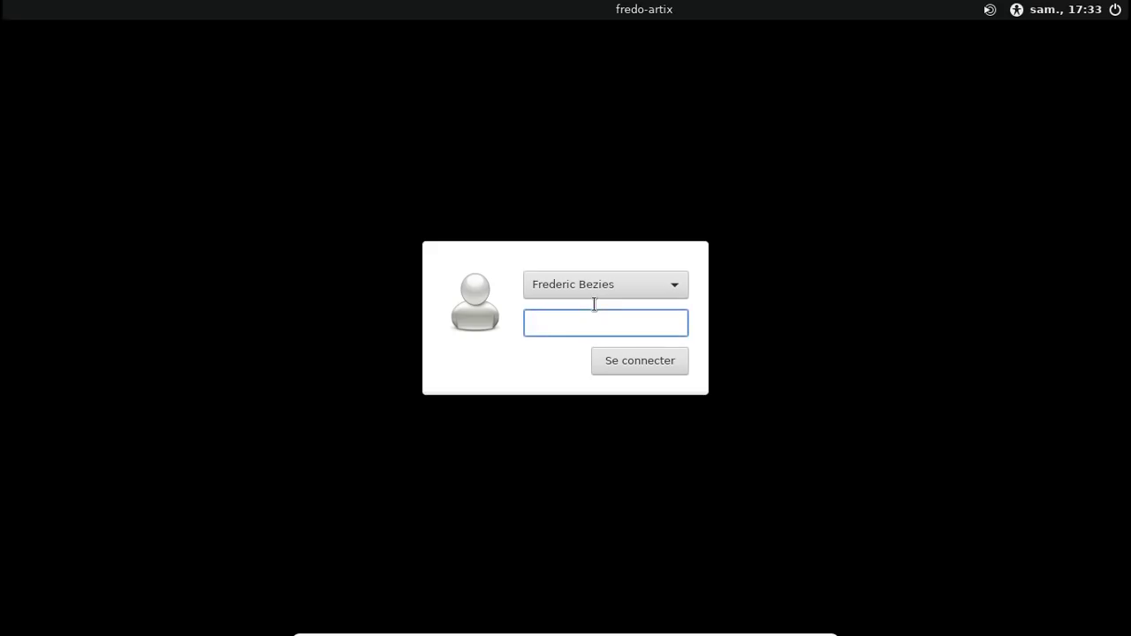
Step: Choose the Bureau LXQt session in the LightDM greeter and log in with the account password
left_click(993, 11)
left_click(1004, 32)
type("*******")
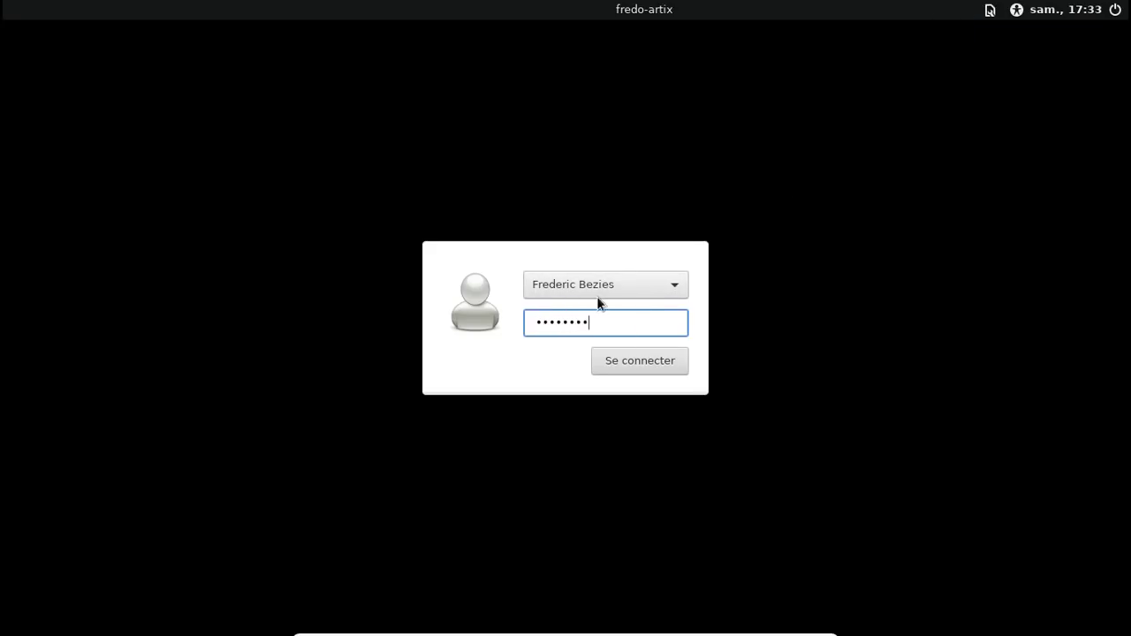
key("Return")
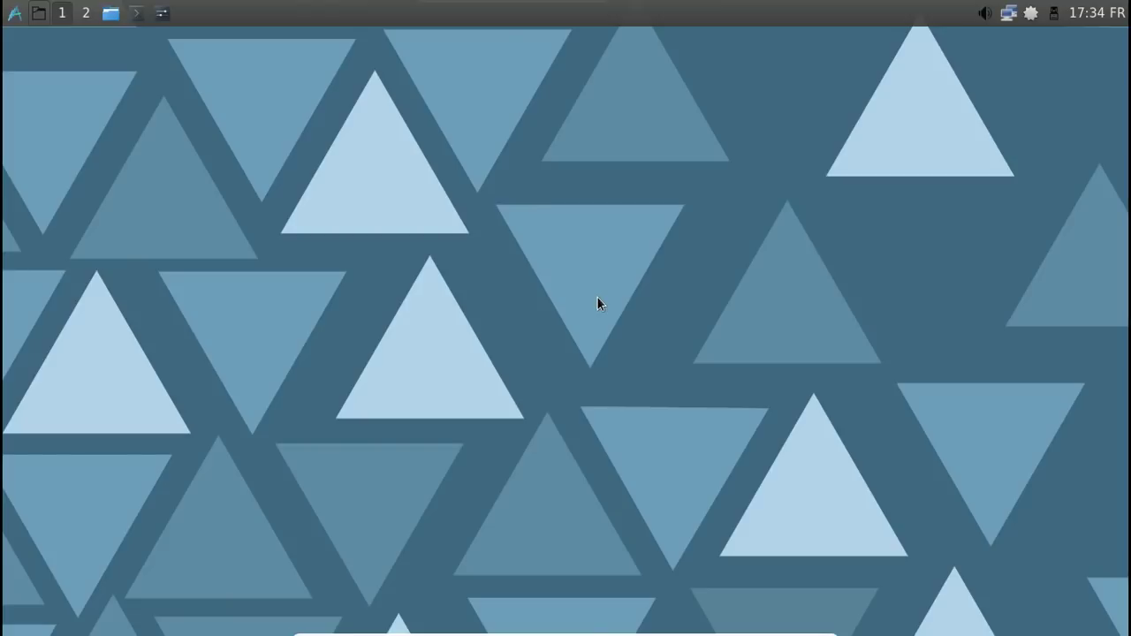
Step: Examine the details and installed files of the mate-session-manager package in the package manager, and close it
right_click(1032, 15)
left_click(1011, 38)
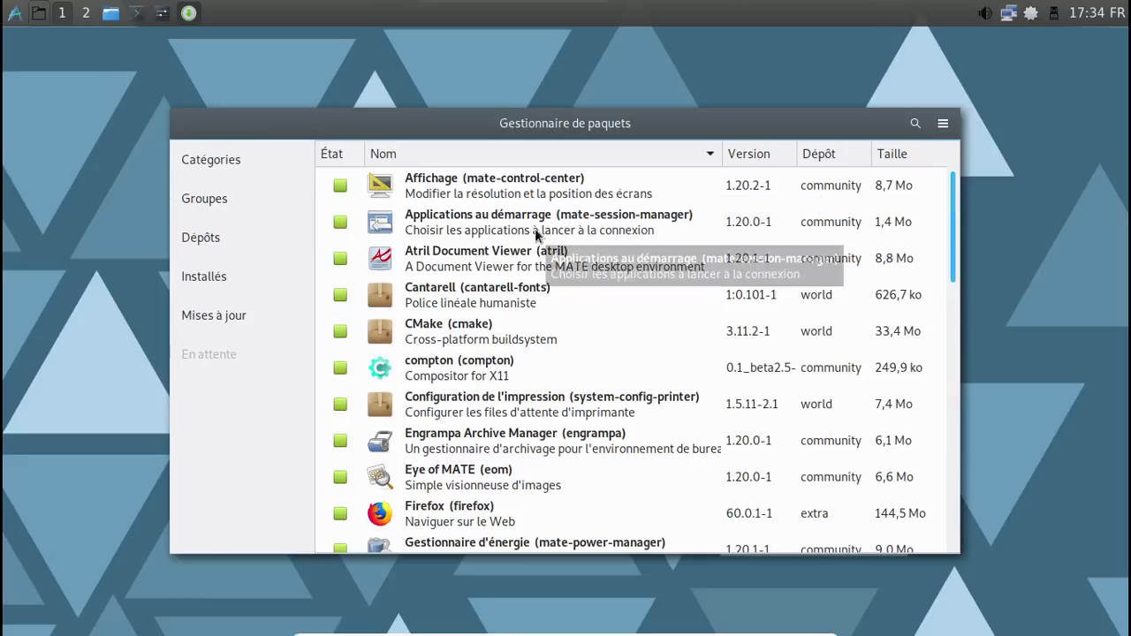
left_click(536, 230)
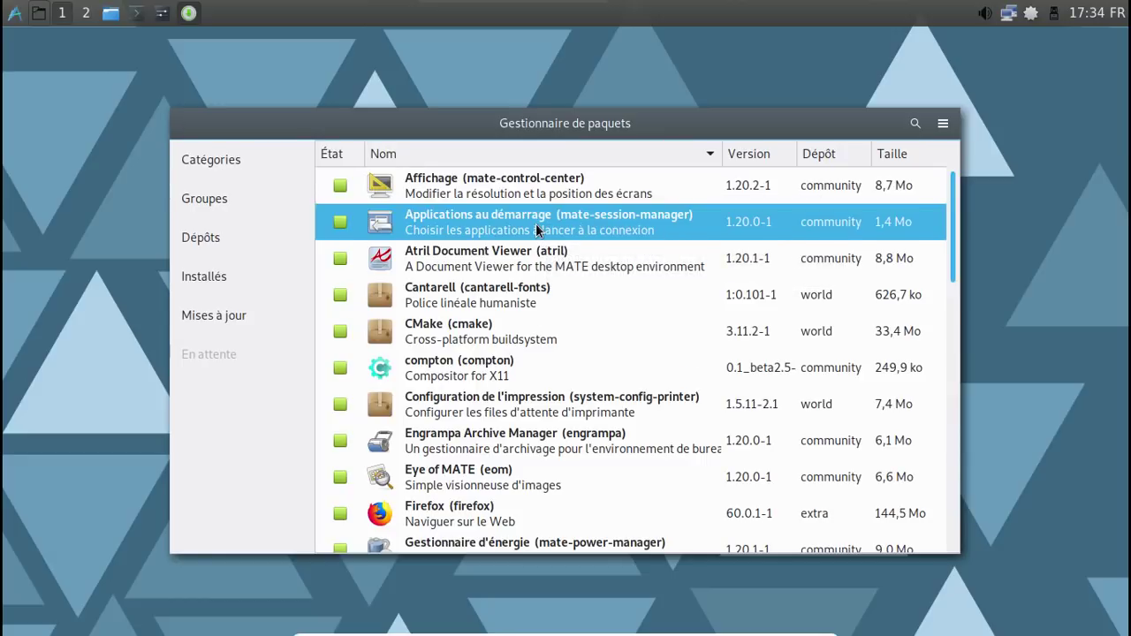
right_click(536, 229)
left_click(577, 333)
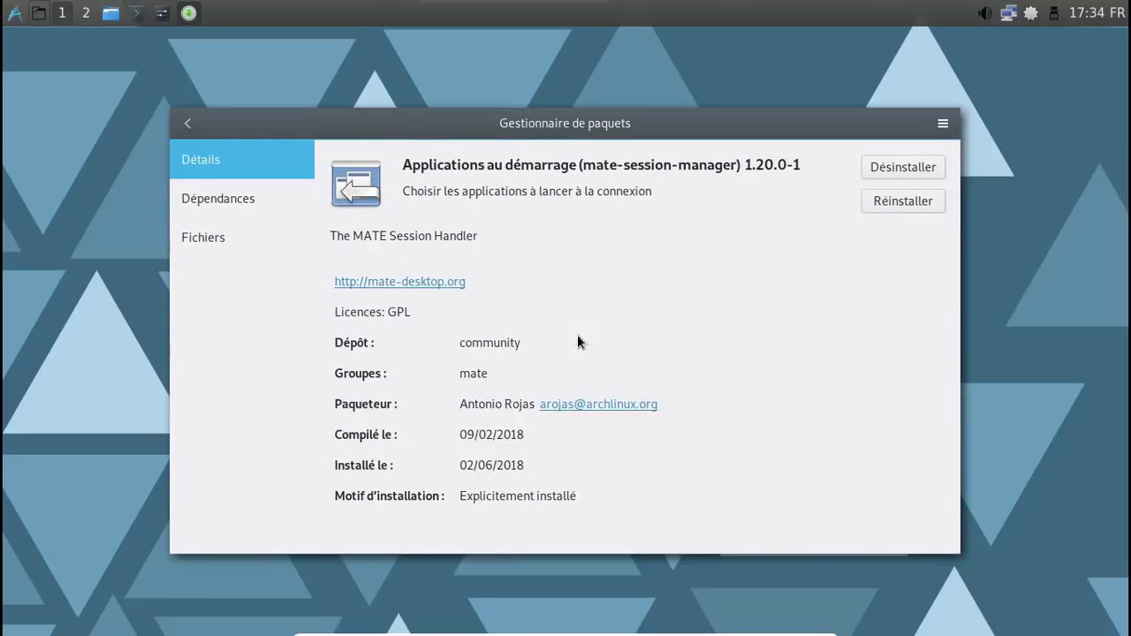
left_click(224, 232)
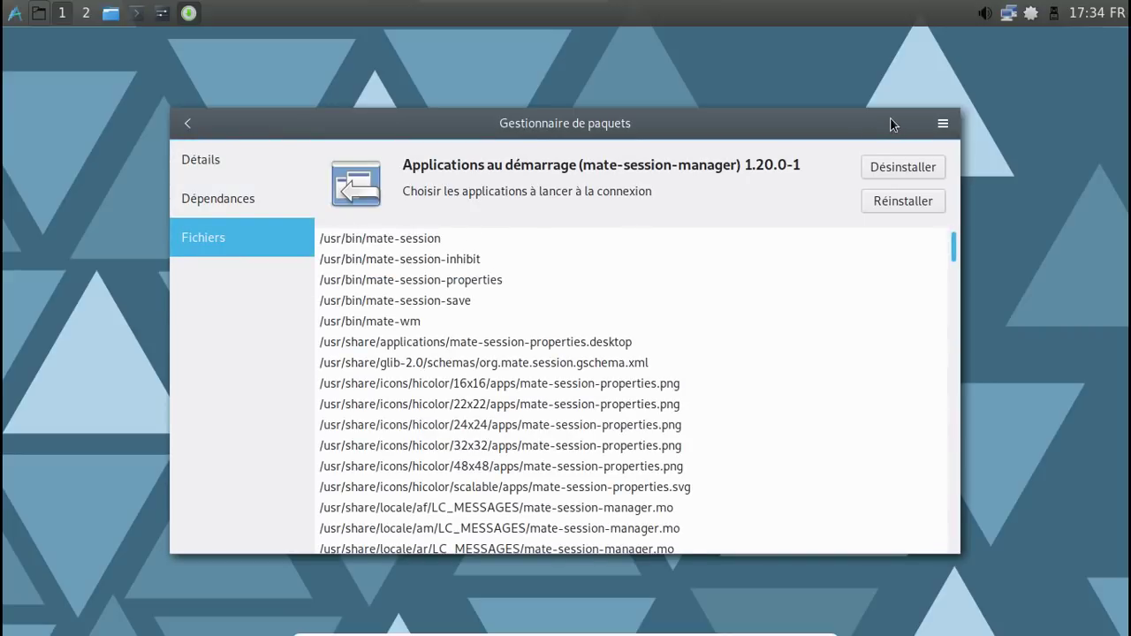
key("alt+F4")
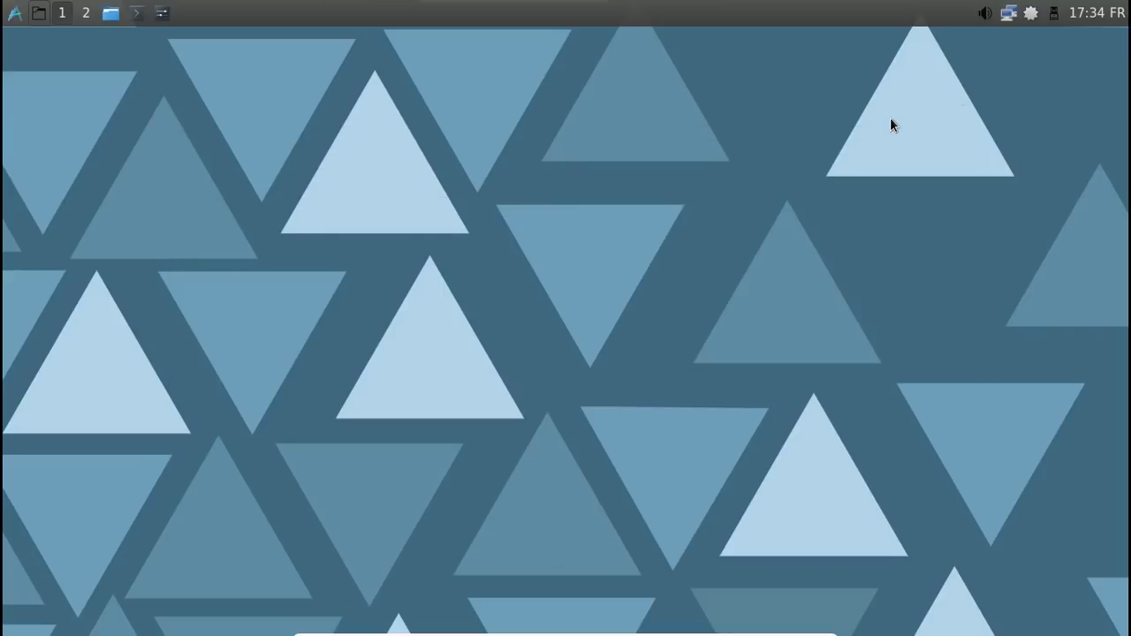
Step: Run mate-session in a new terminal to examine its output
left_click(146, 13)
type("mate-")
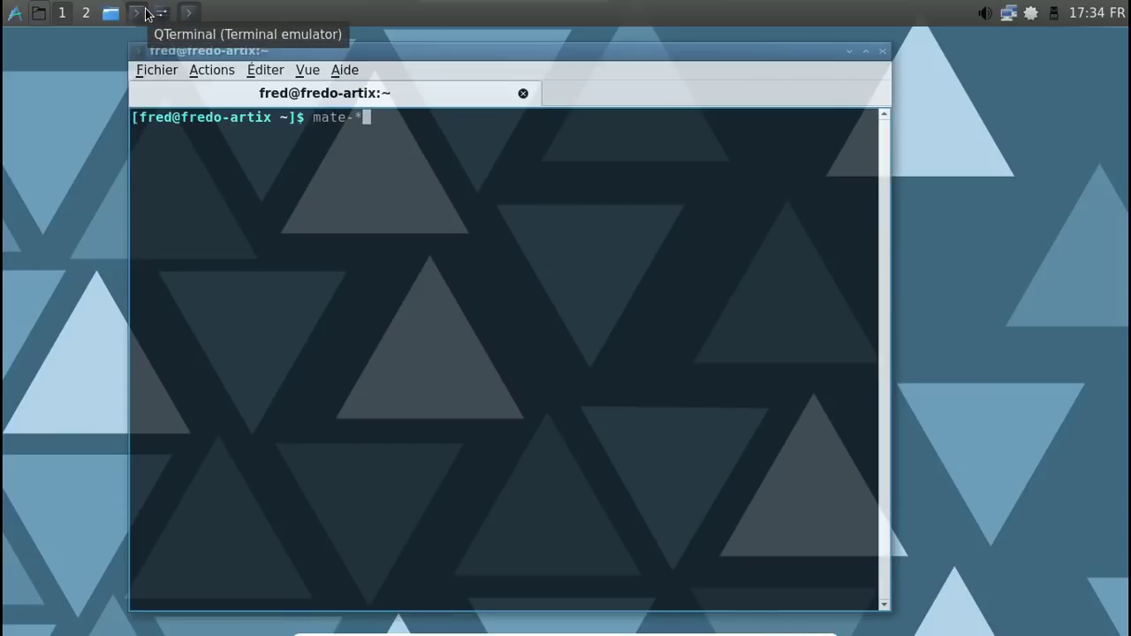
type("session")
key("Return")
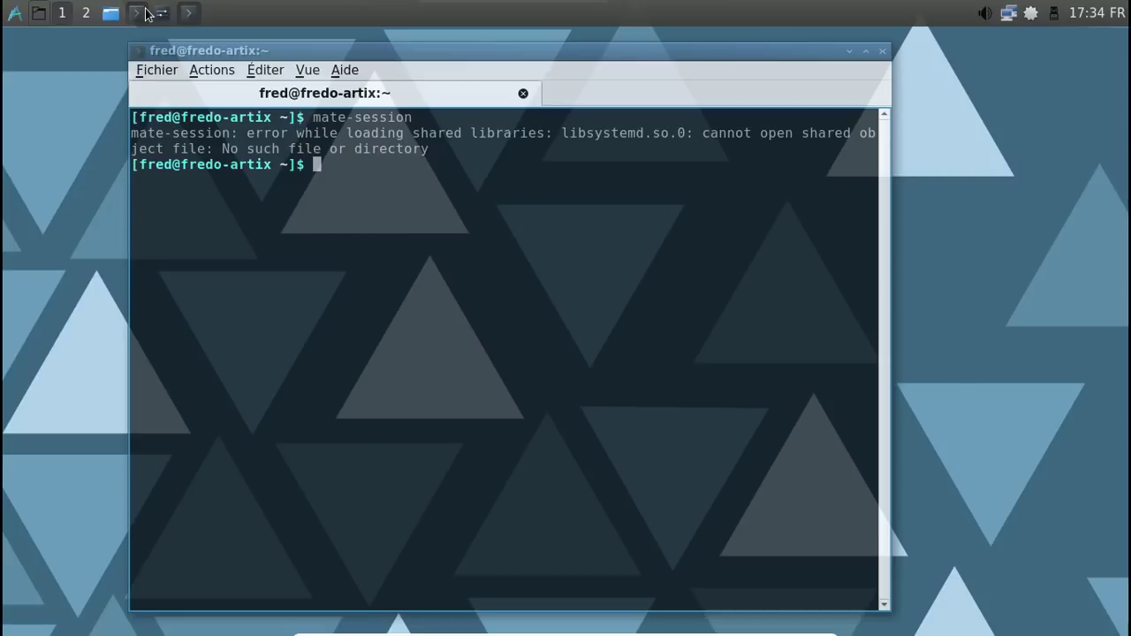
Step: Search the package manager for "systemd" and mark systemd-dummy and libsystemd-dummy for installation
left_click(1027, 18)
left_click(990, 35)
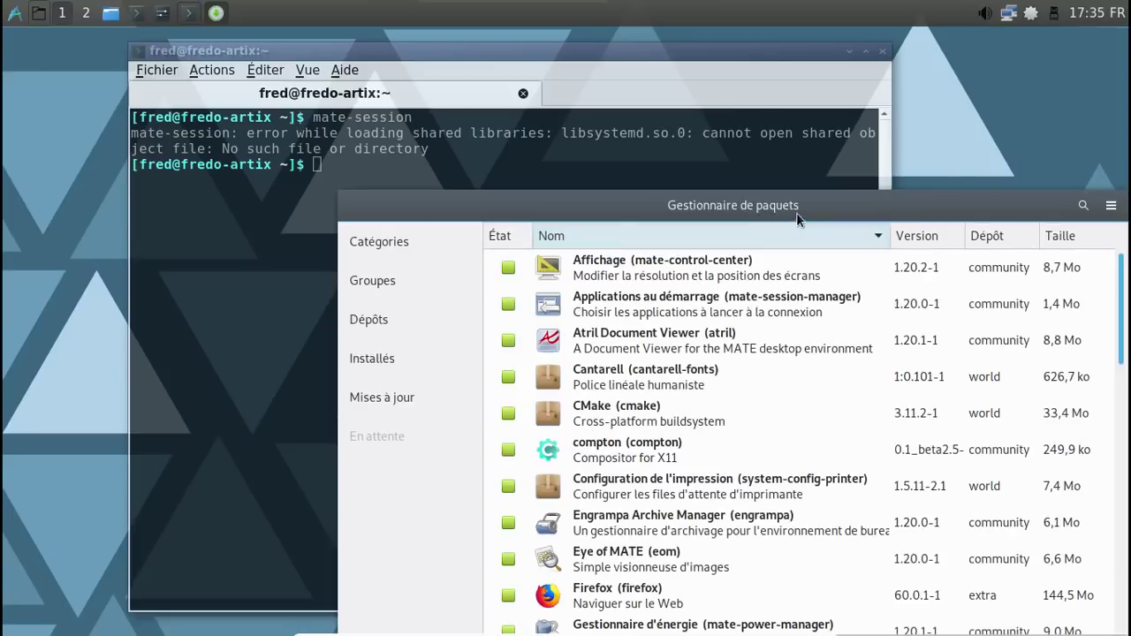
left_click_drag(798, 214, 613, 115)
left_click(898, 107)
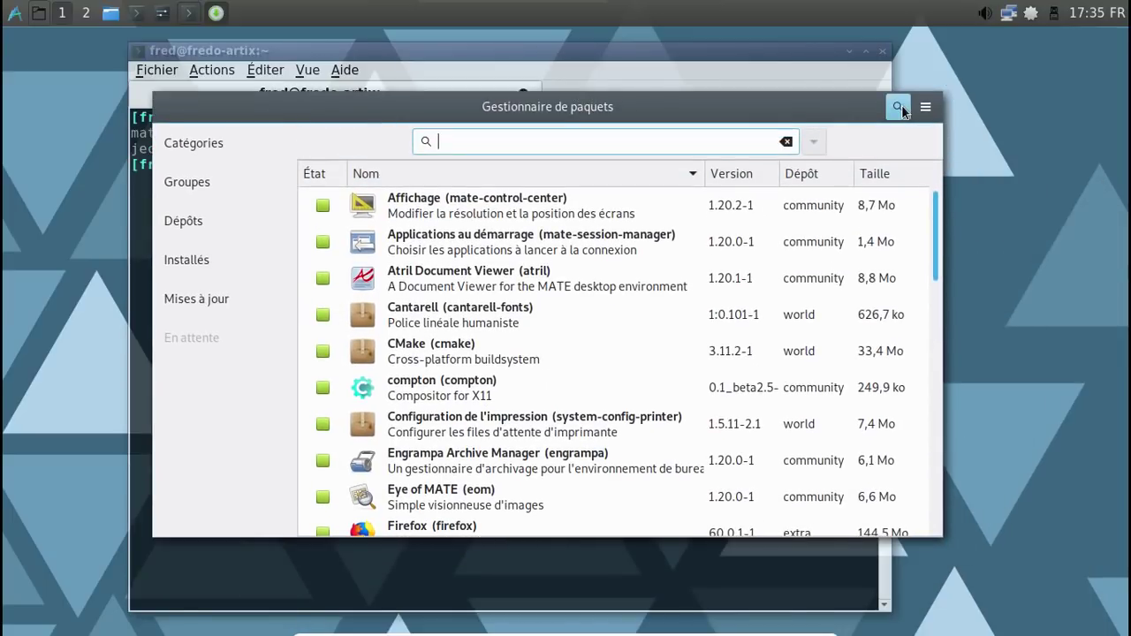
type("systemd")
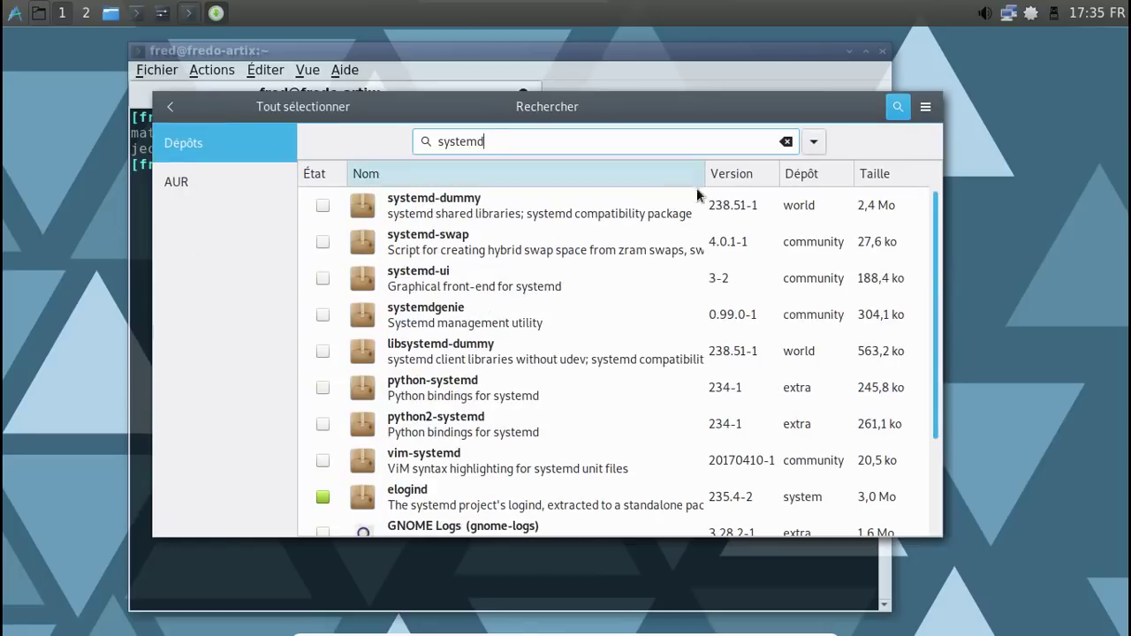
left_click(323, 205)
left_click(324, 351)
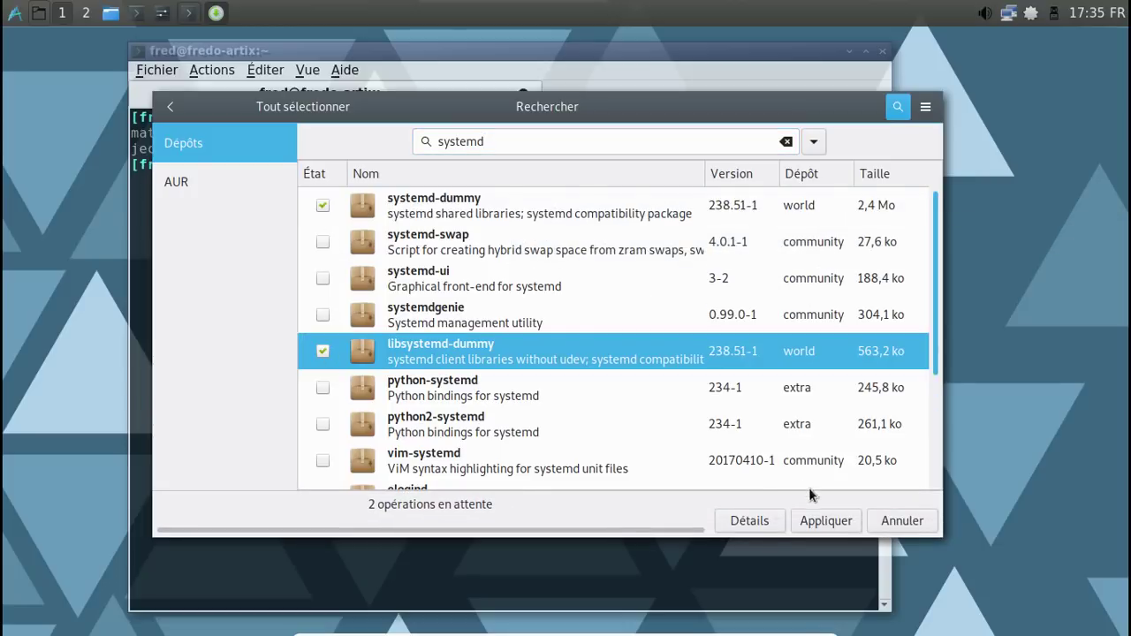
Step: Apply the two pending installations, accept the transaction summary and authenticate with the account password
left_click(832, 525)
left_click(747, 462)
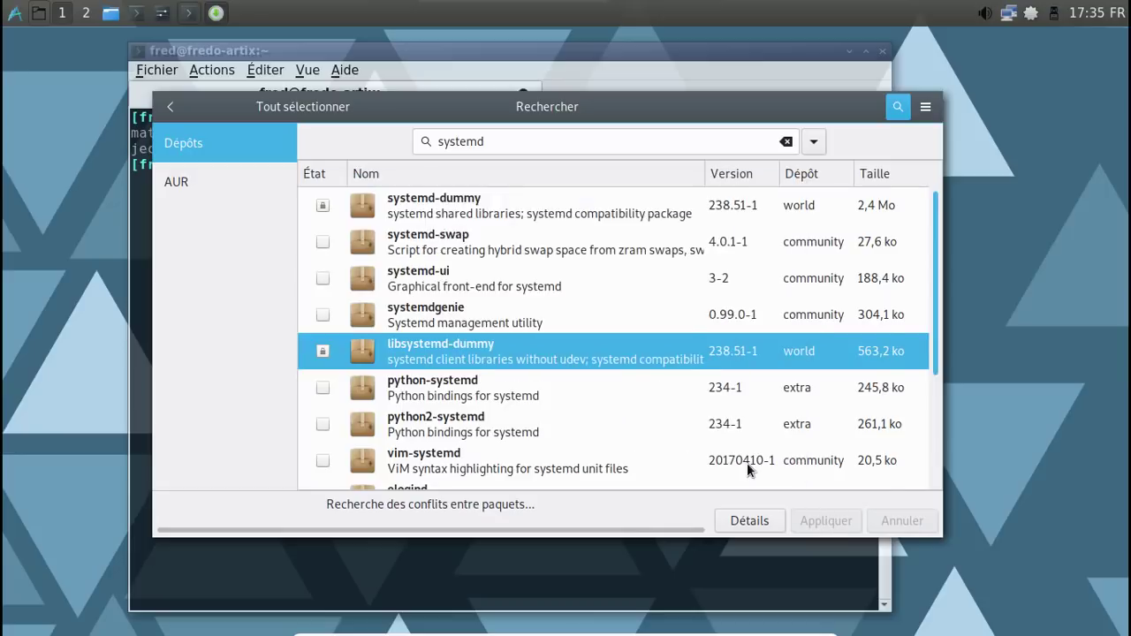
type("*********")
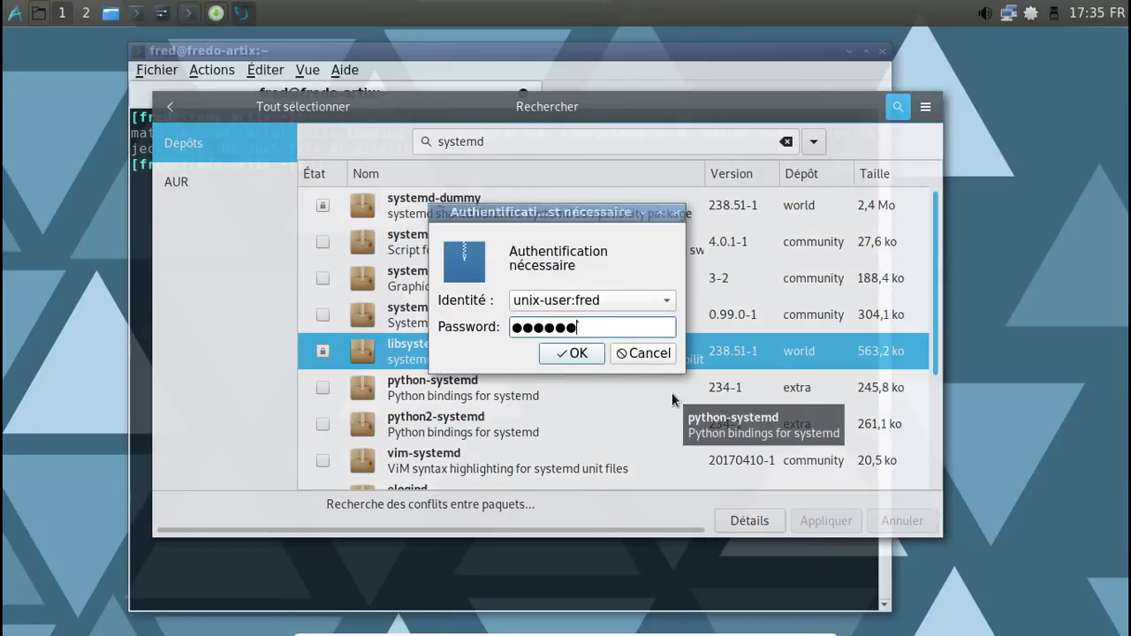
key("Return")
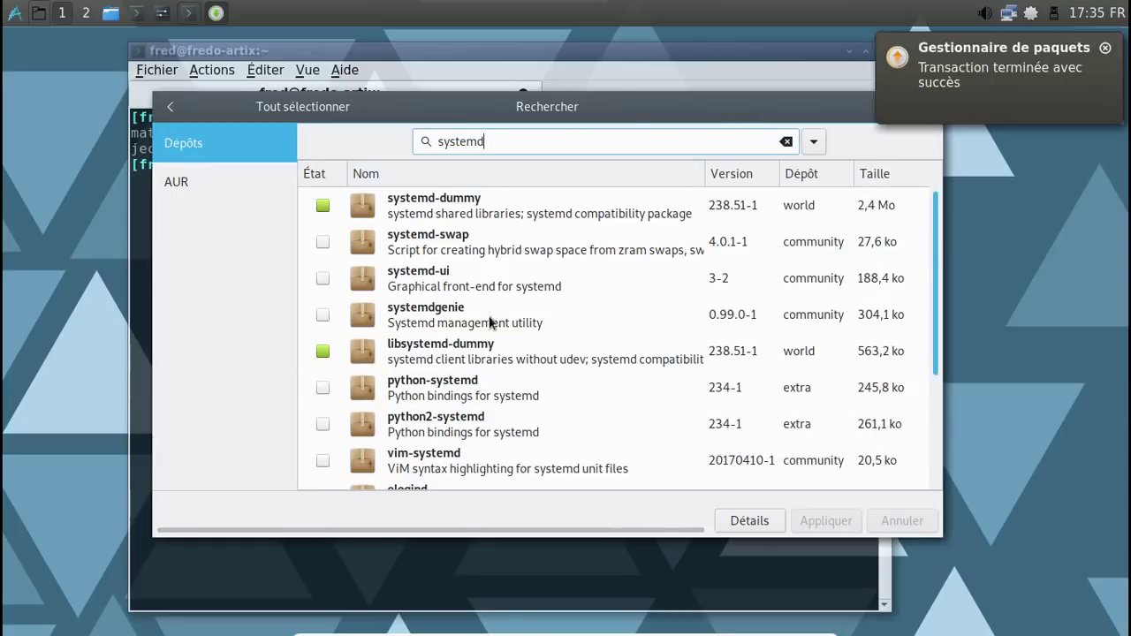
Step: Show the files installed by libsystemd-dummy and move the window to compare them with the mate-session output in the terminal
left_click(493, 349)
right_click(493, 348)
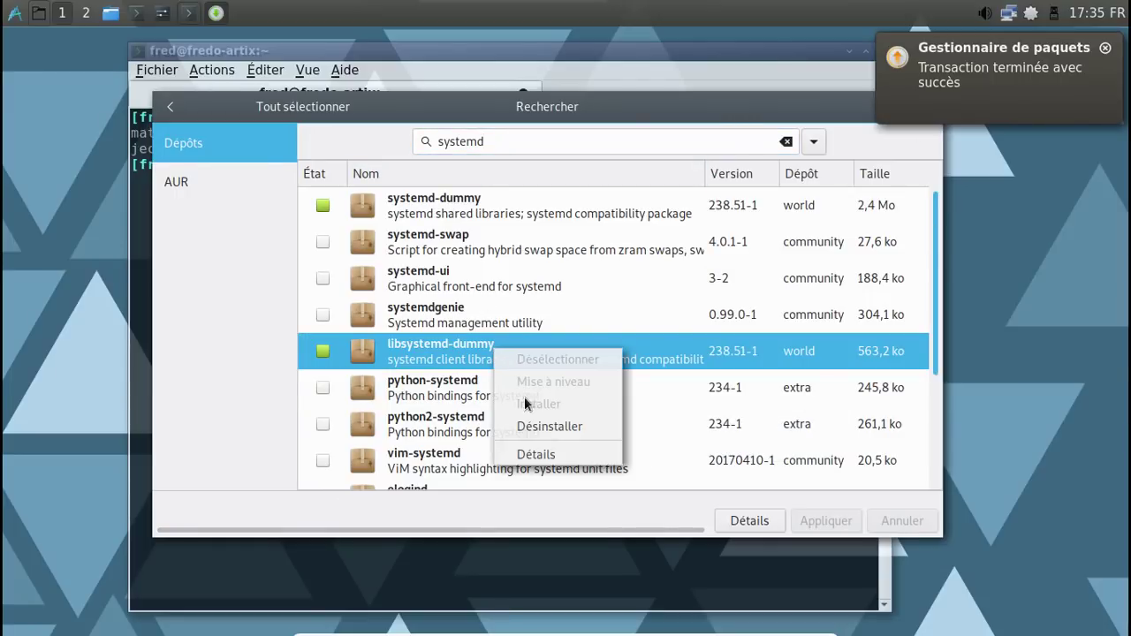
left_click(545, 448)
left_click(220, 219)
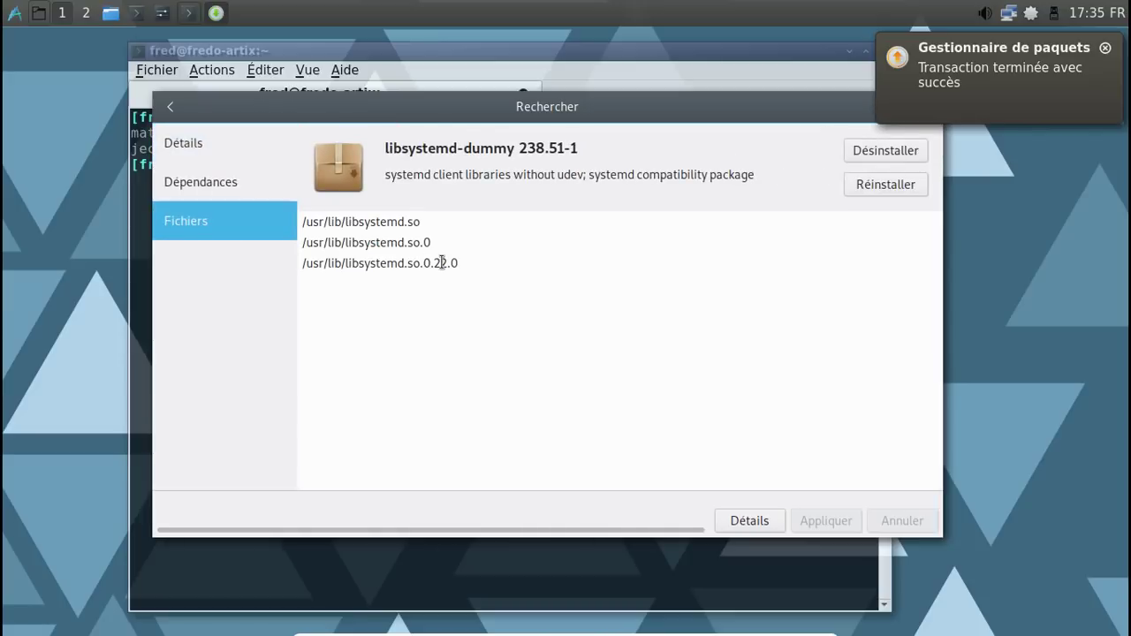
left_click_drag(439, 105, 435, 233)
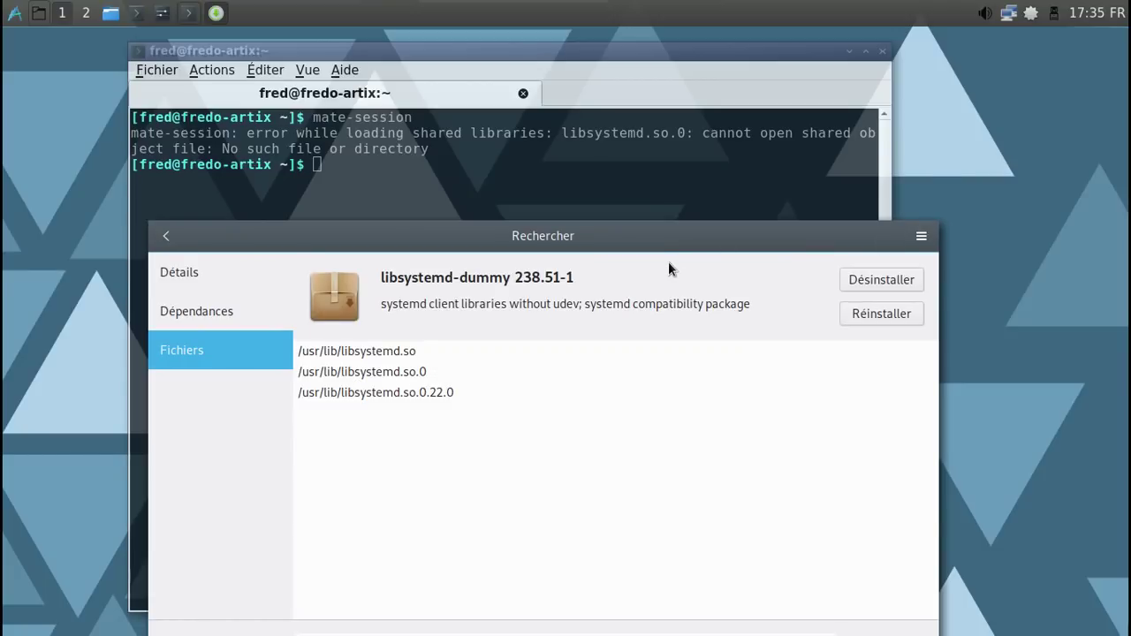
Step: Close the package manager and the terminal, and log out of the LXQt session, accepting the confirmation
key("alt+F4")
left_click(883, 49)
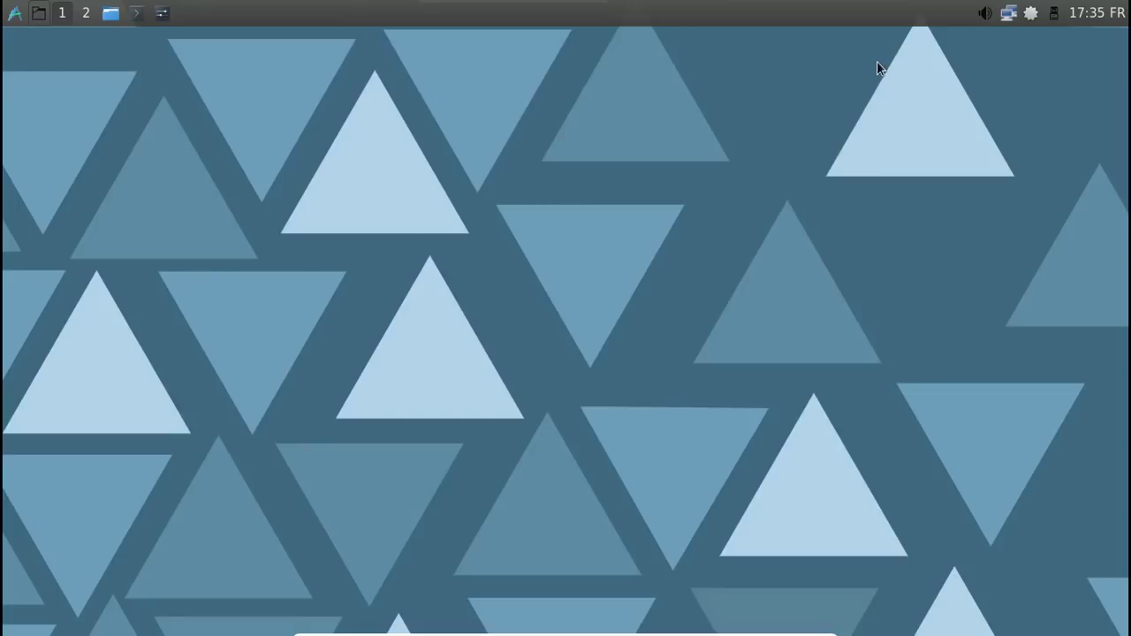
left_click(14, 13)
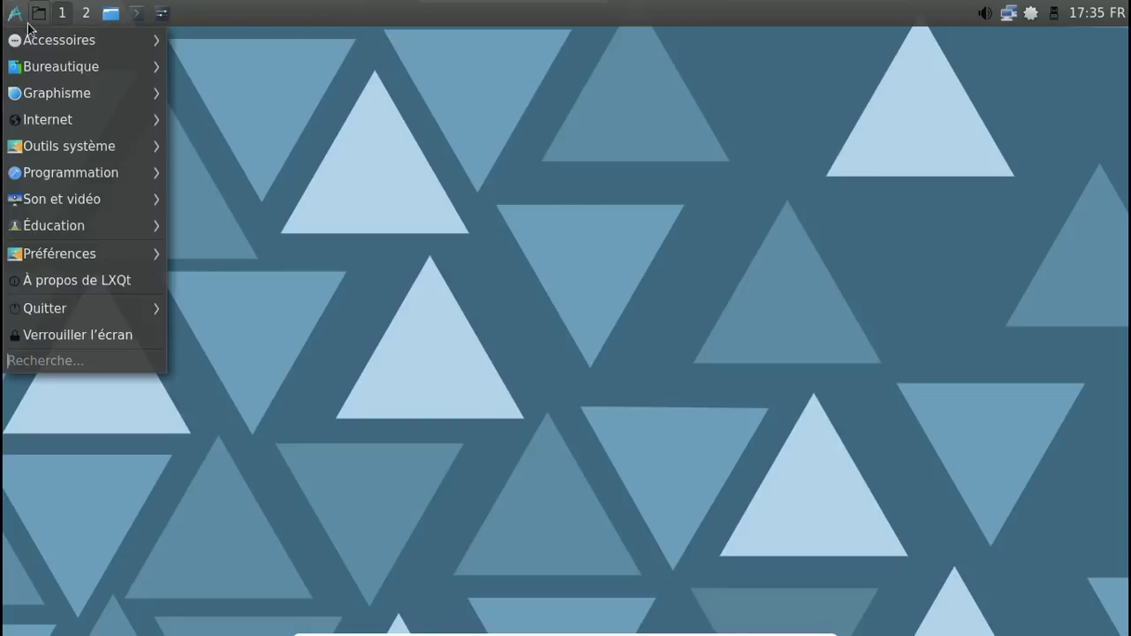
mouse_move(127, 304)
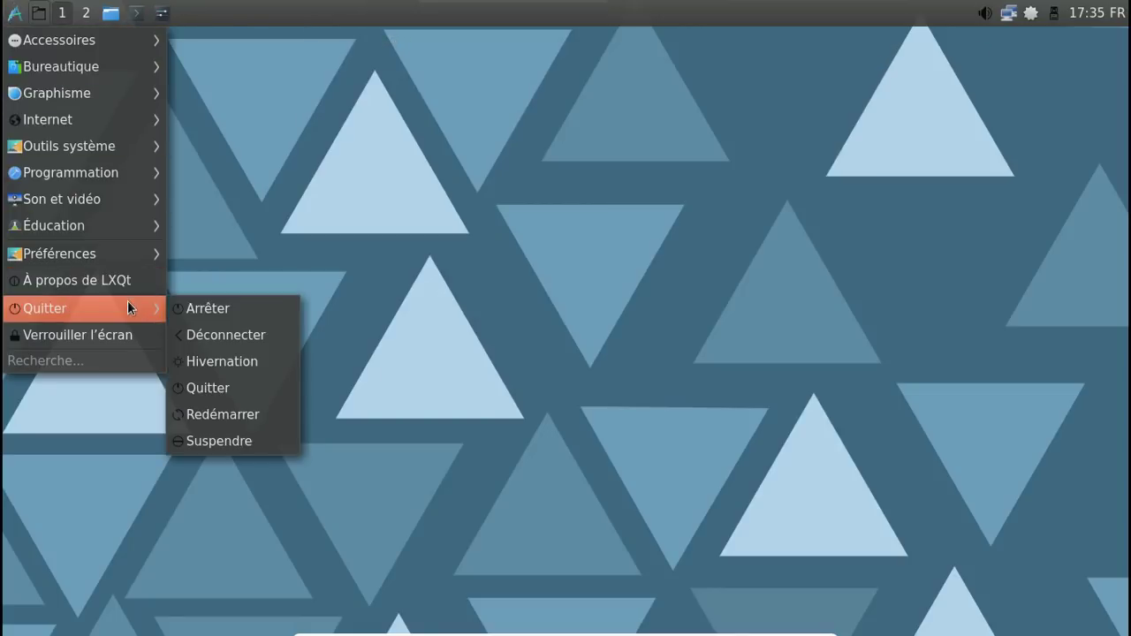
left_click(232, 334)
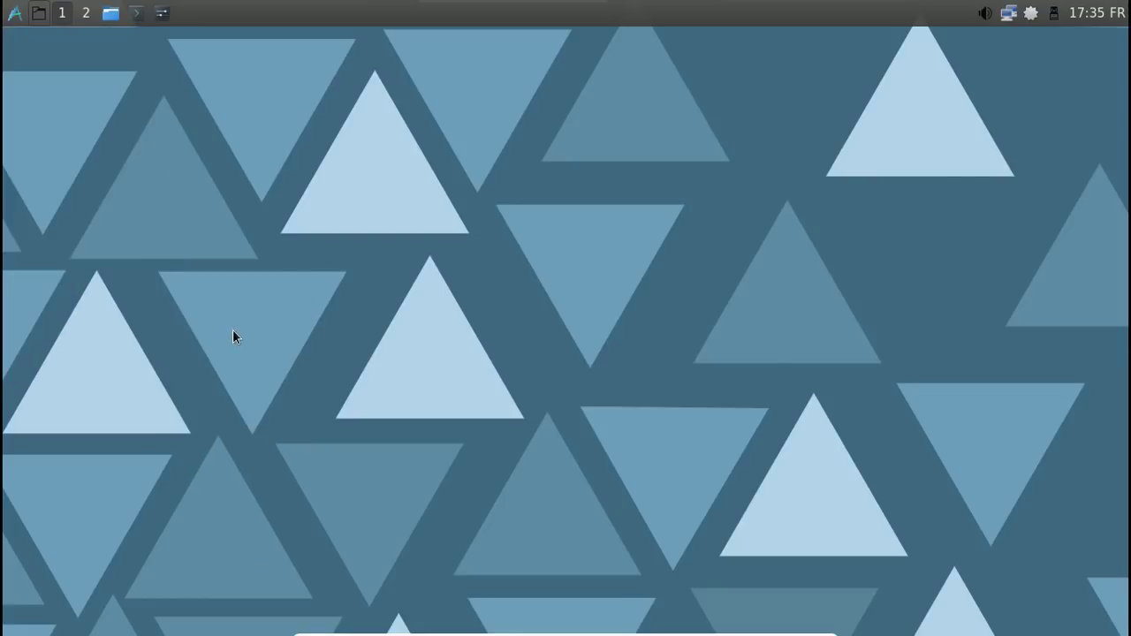
left_click(669, 339)
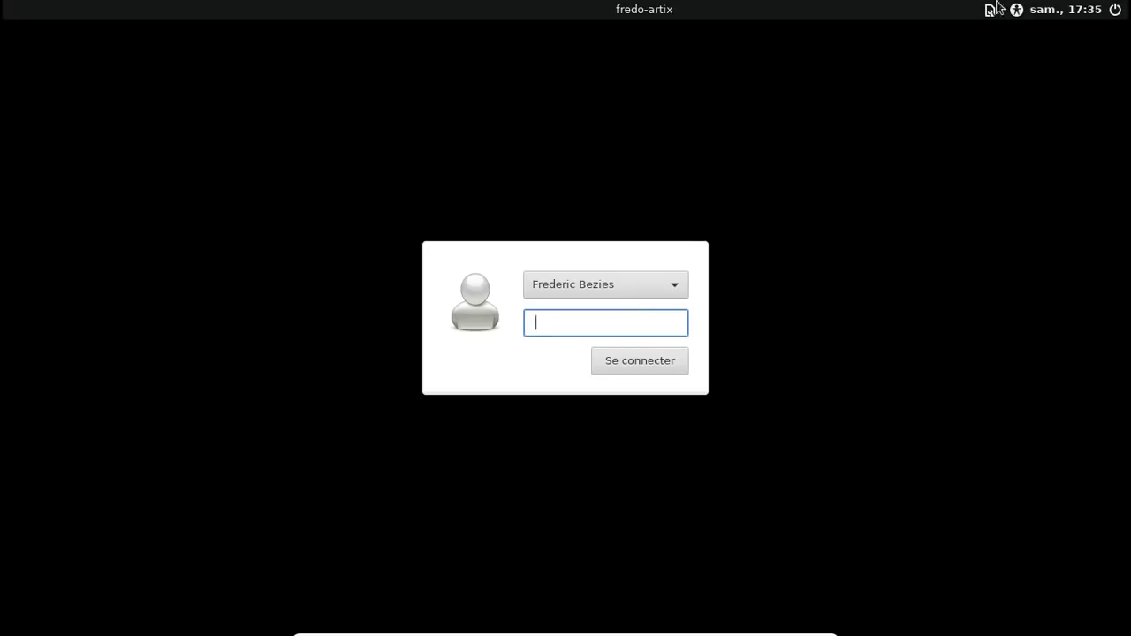
Step: Choose the MATE session on the login screen and log in with the account password
left_click(991, 9)
left_click(1007, 50)
type("•••••••")
key("Return")
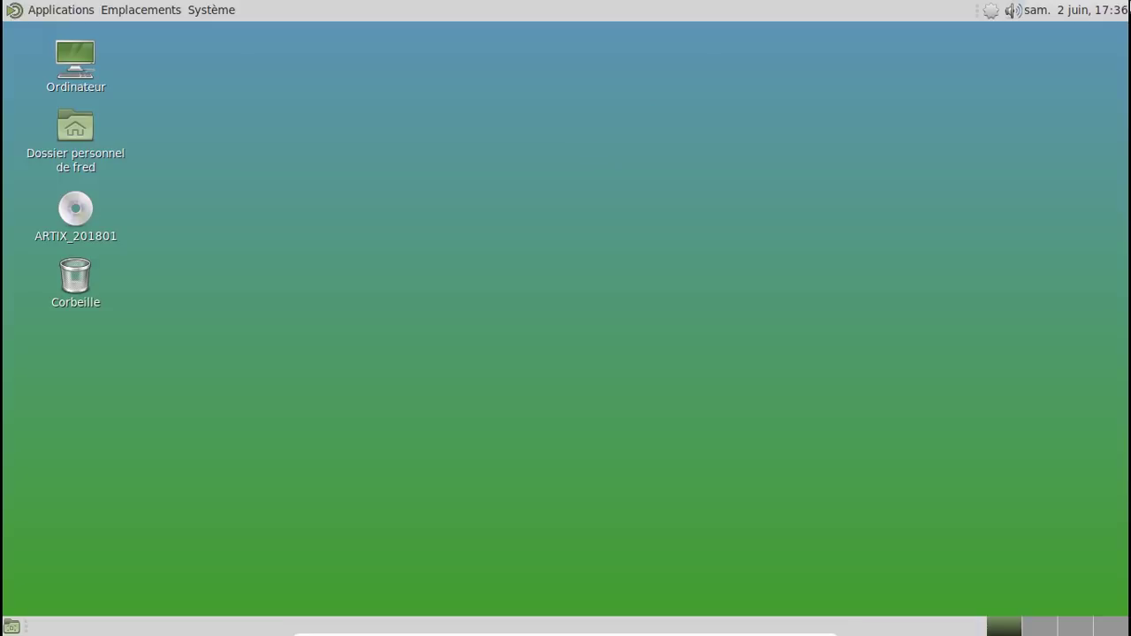
Step: Add Cazaux, France to the clock's locations, and close the clock preferences and the calendar
left_click(1106, 7)
left_click(908, 180)
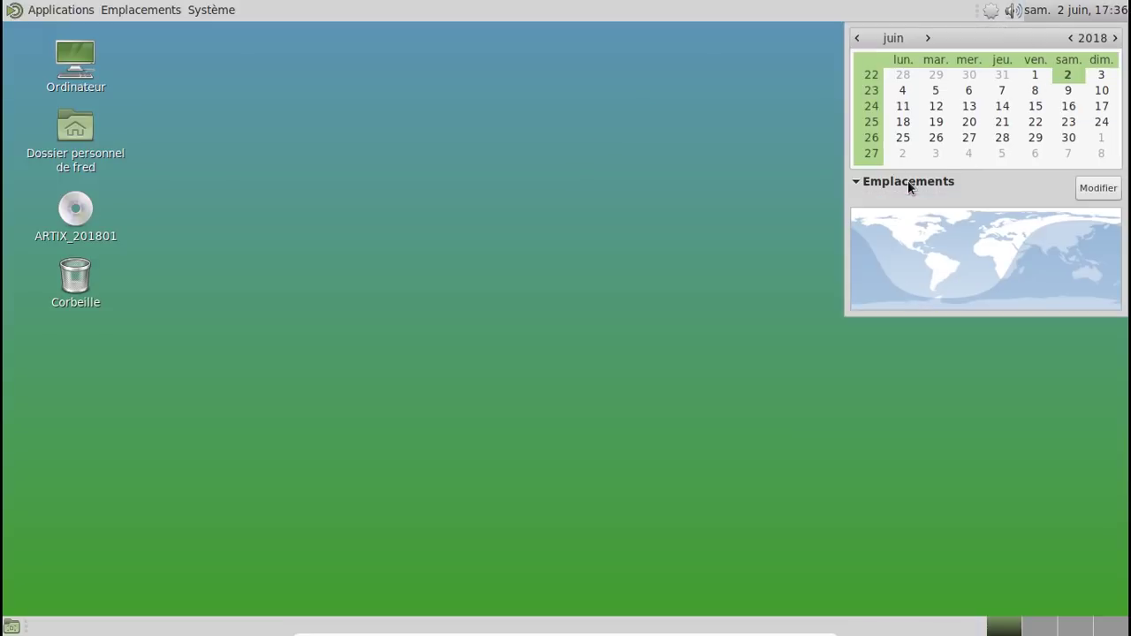
left_click(1101, 191)
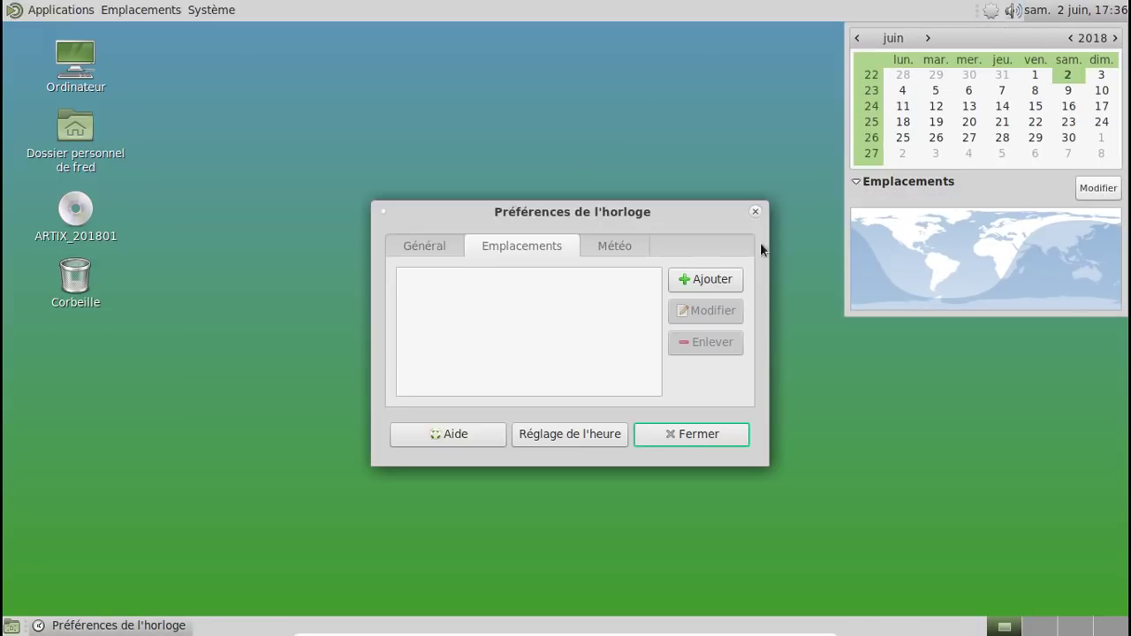
left_click(707, 278)
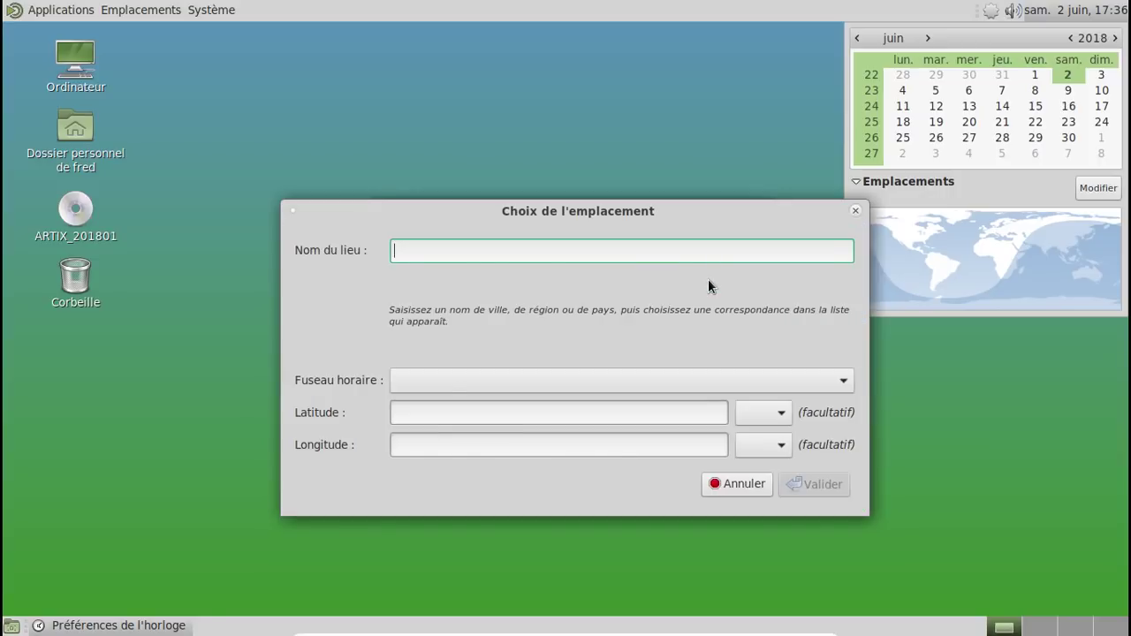
type("caz")
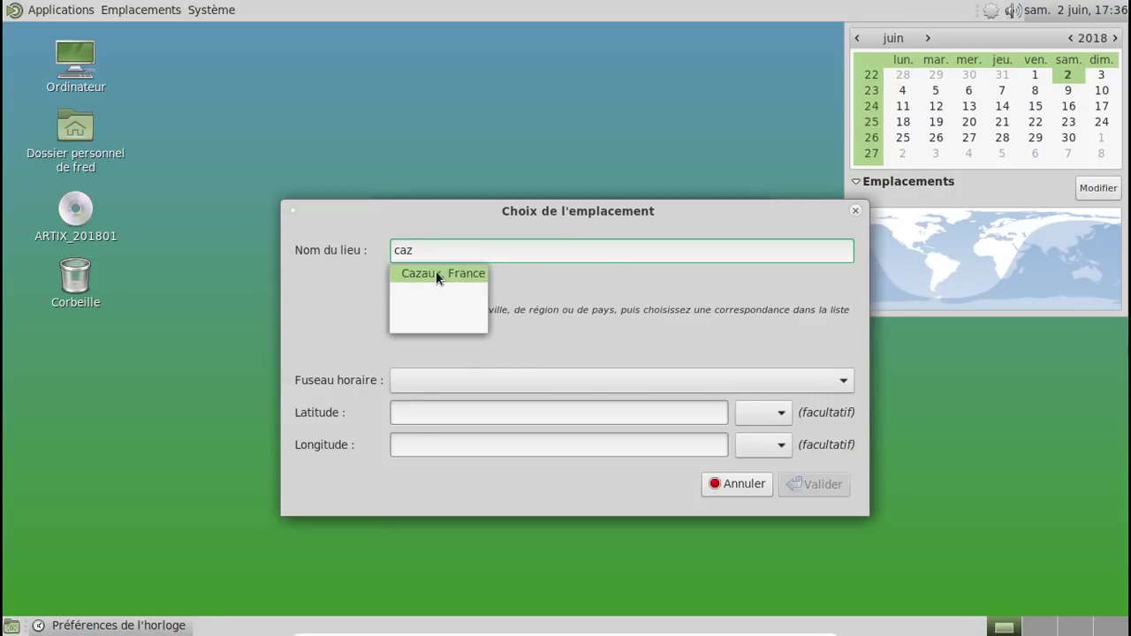
left_click(436, 273)
left_click(794, 485)
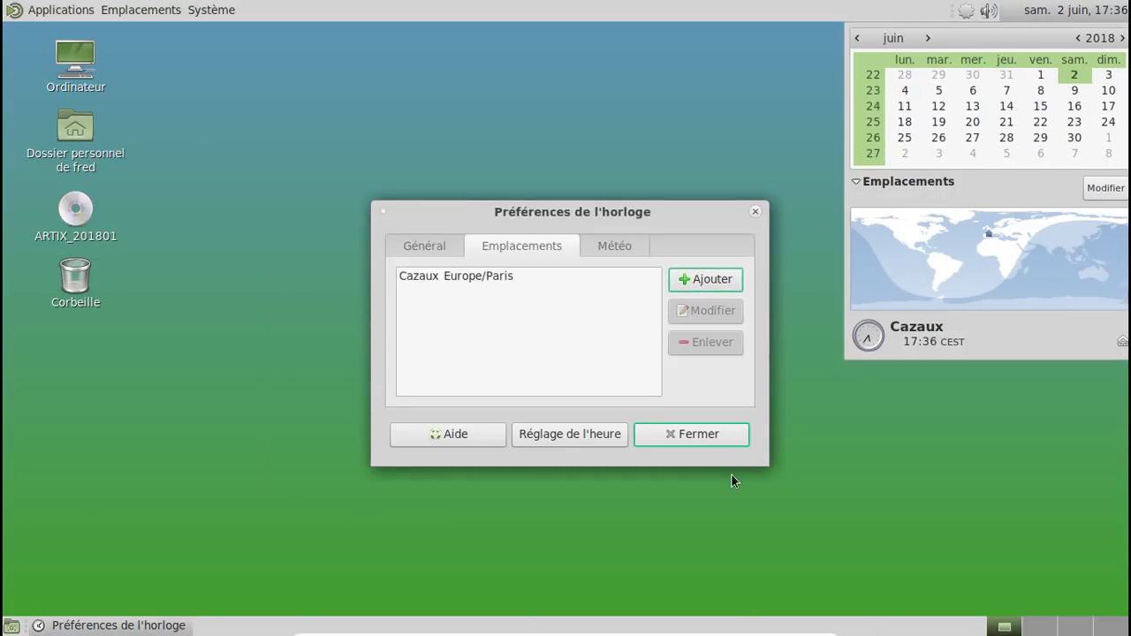
left_click(700, 442)
left_click(1052, 12)
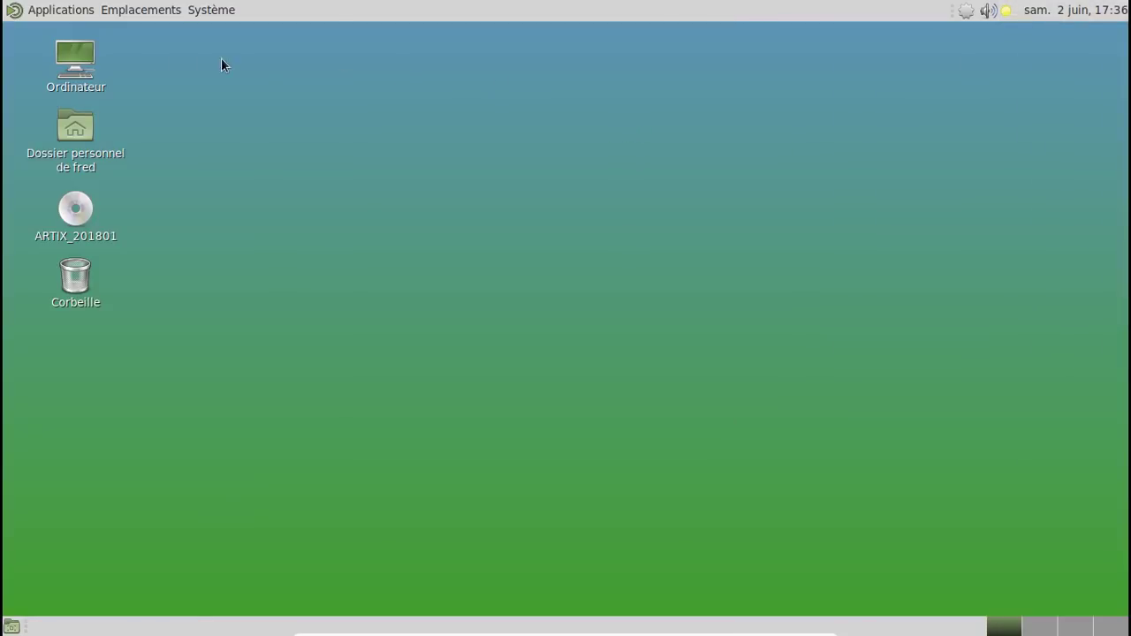
Step: Open the appearance preferences and apply the Blue-Submarine theme
left_click(199, 12)
mouse_move(215, 37)
mouse_move(422, 37)
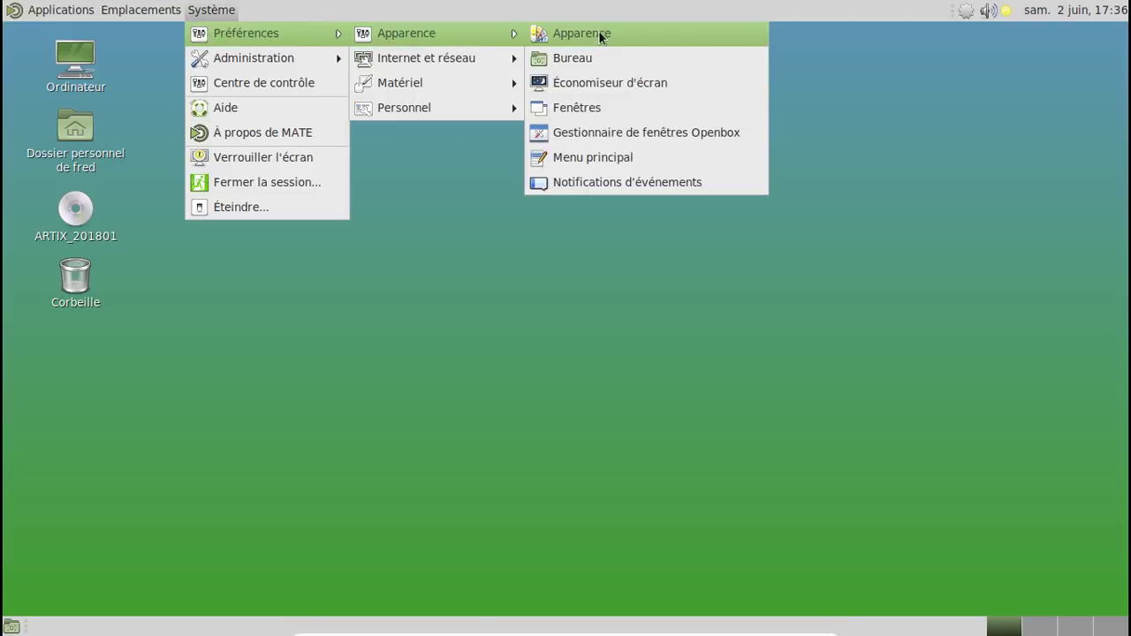
left_click(598, 35)
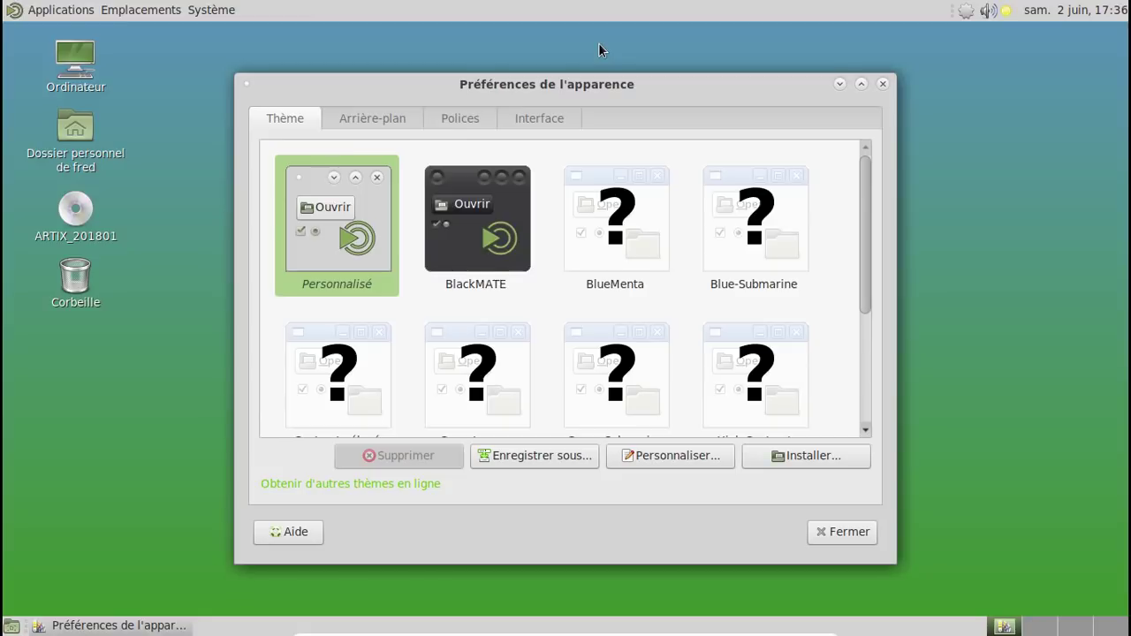
left_click(730, 219)
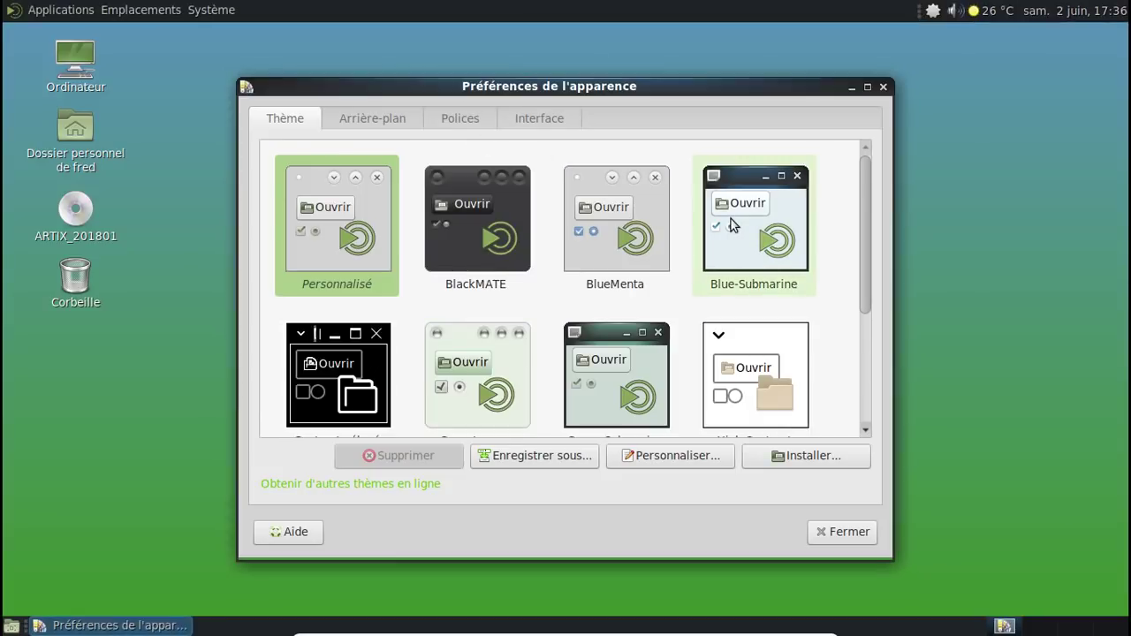
Step: Set the orange and blue nebula image as the desktop background and close the appearance preferences
left_click(400, 118)
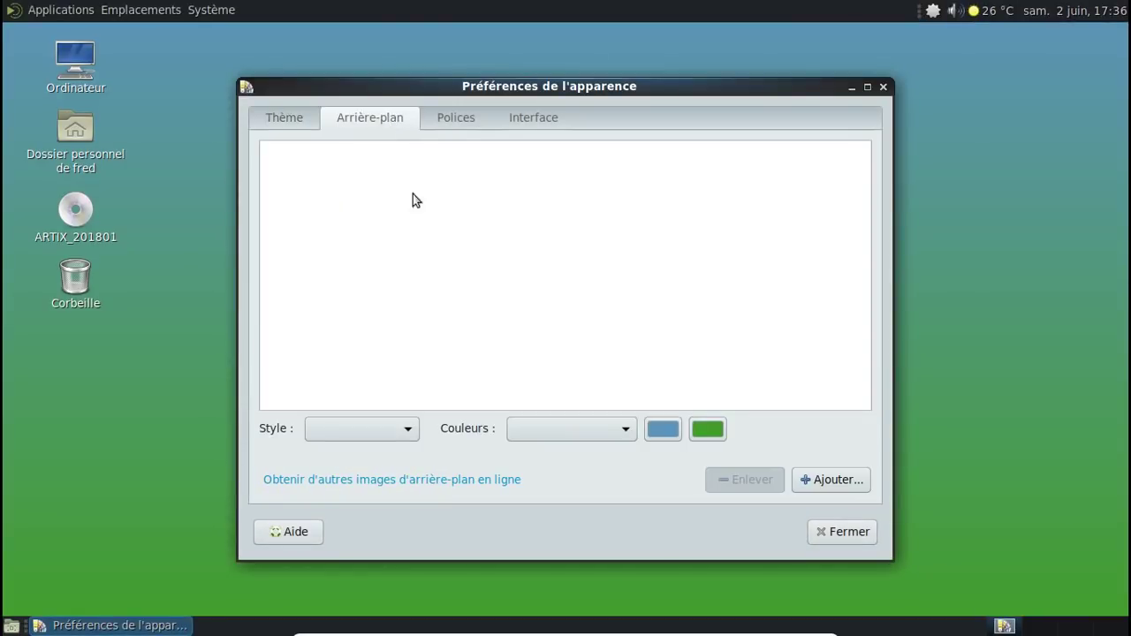
left_click(343, 257)
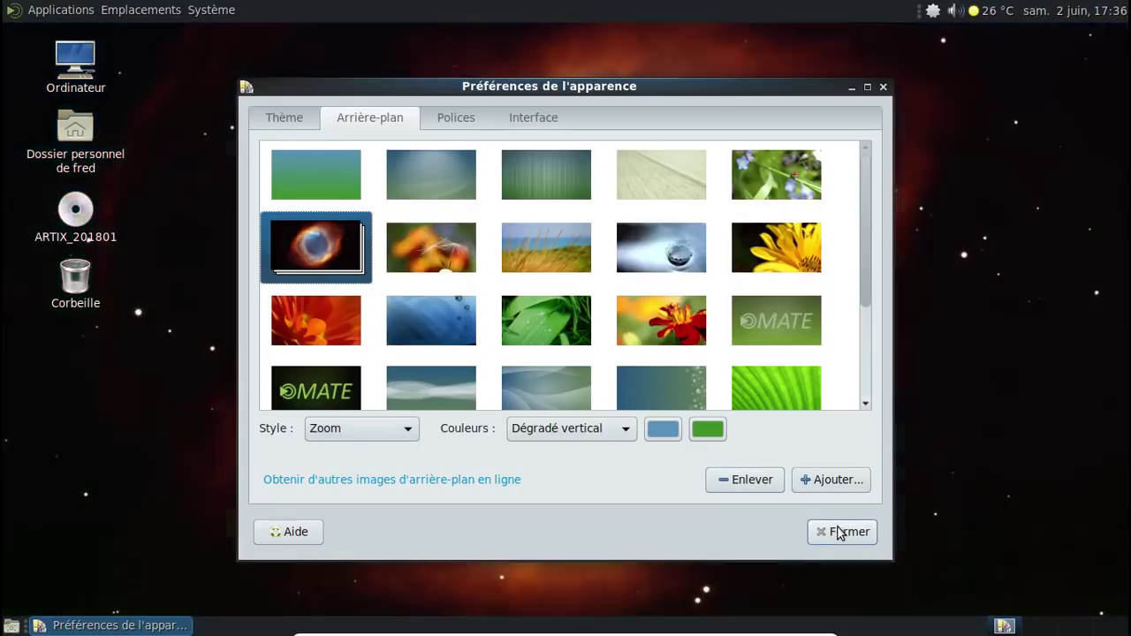
left_click(837, 532)
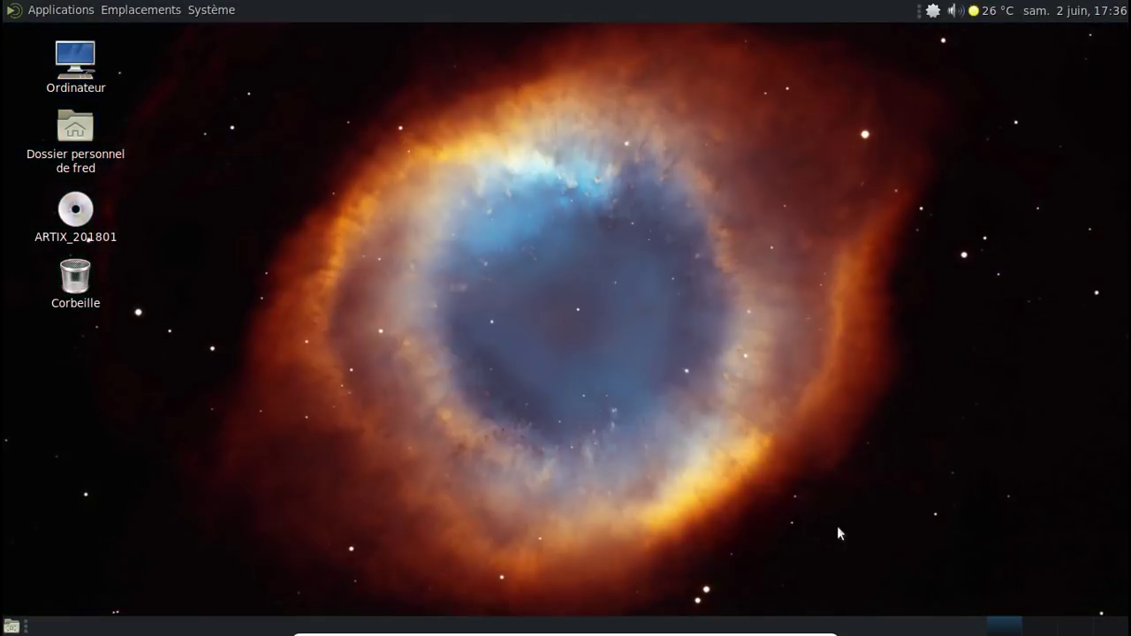
Step: Open the package manager and list the packages of the lxqt group
right_click(932, 12)
left_click(955, 38)
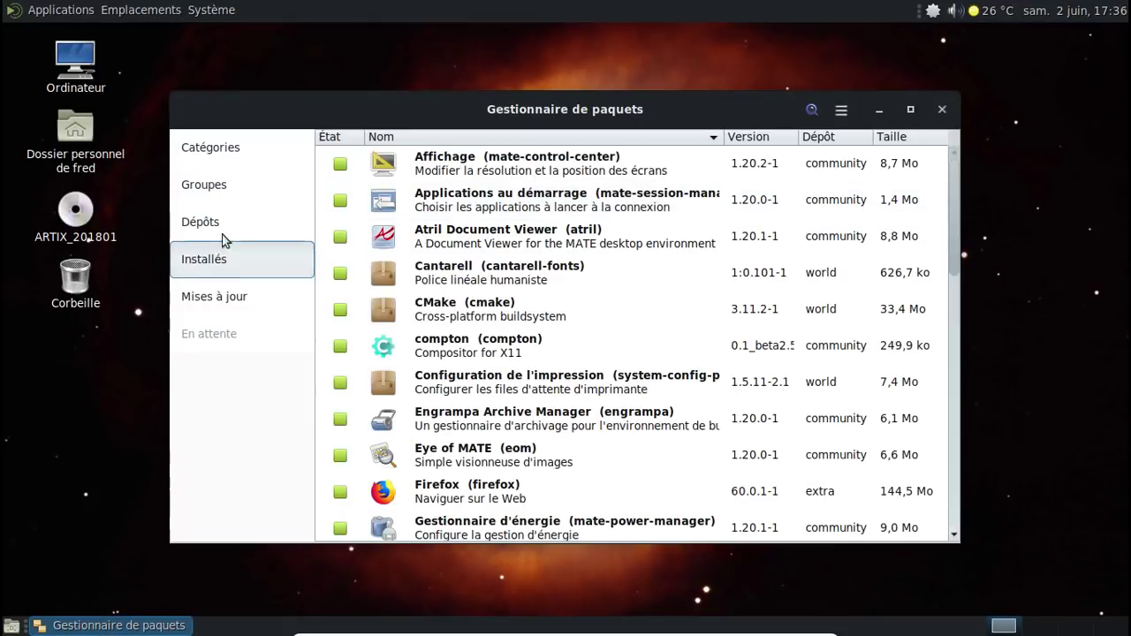
left_click(200, 220)
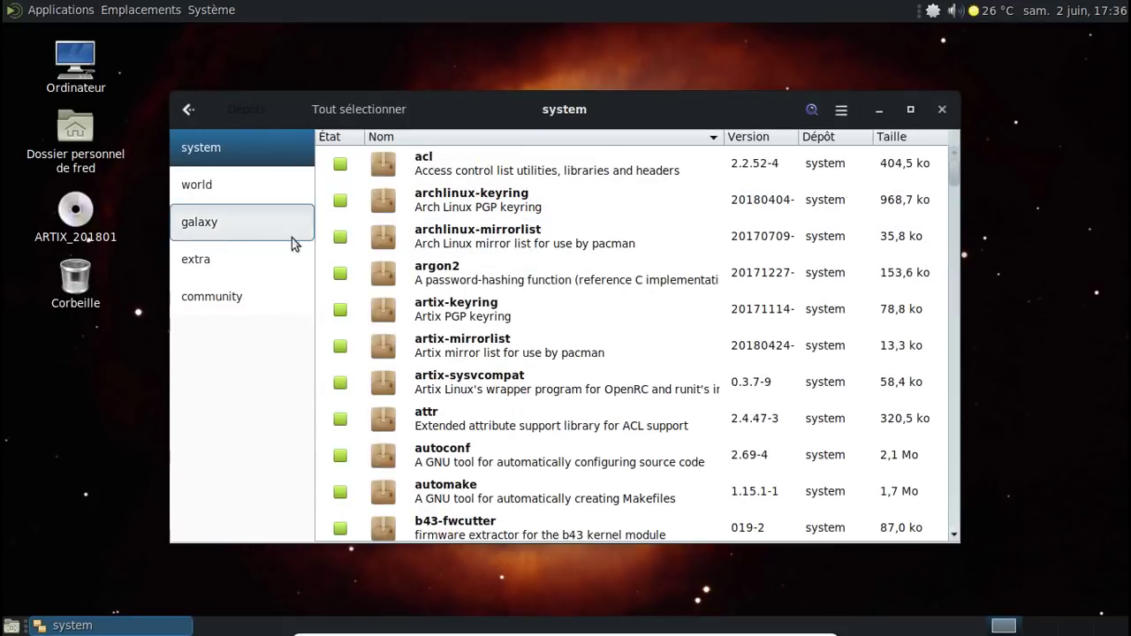
left_click(188, 109)
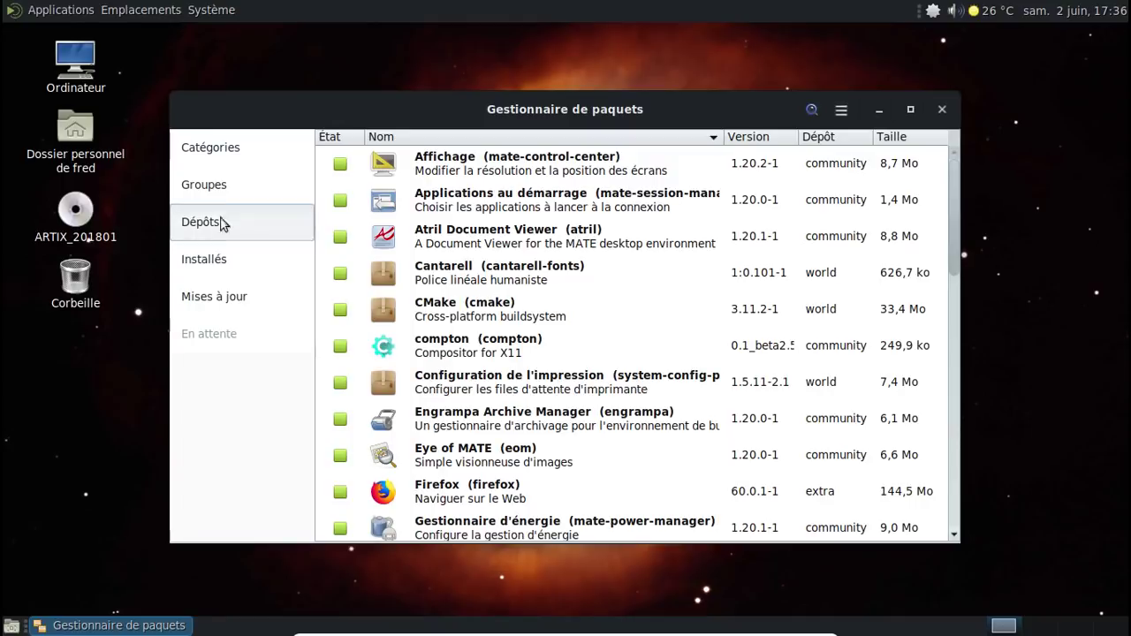
left_click(217, 187)
left_click_drag(303, 187, 300, 346)
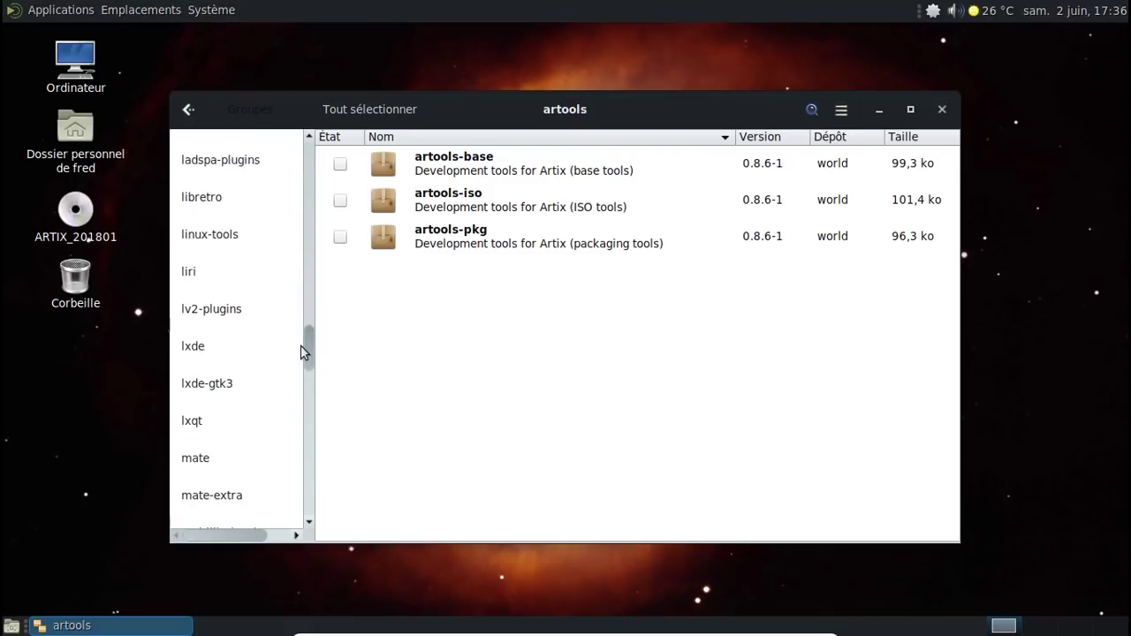
left_click(216, 419)
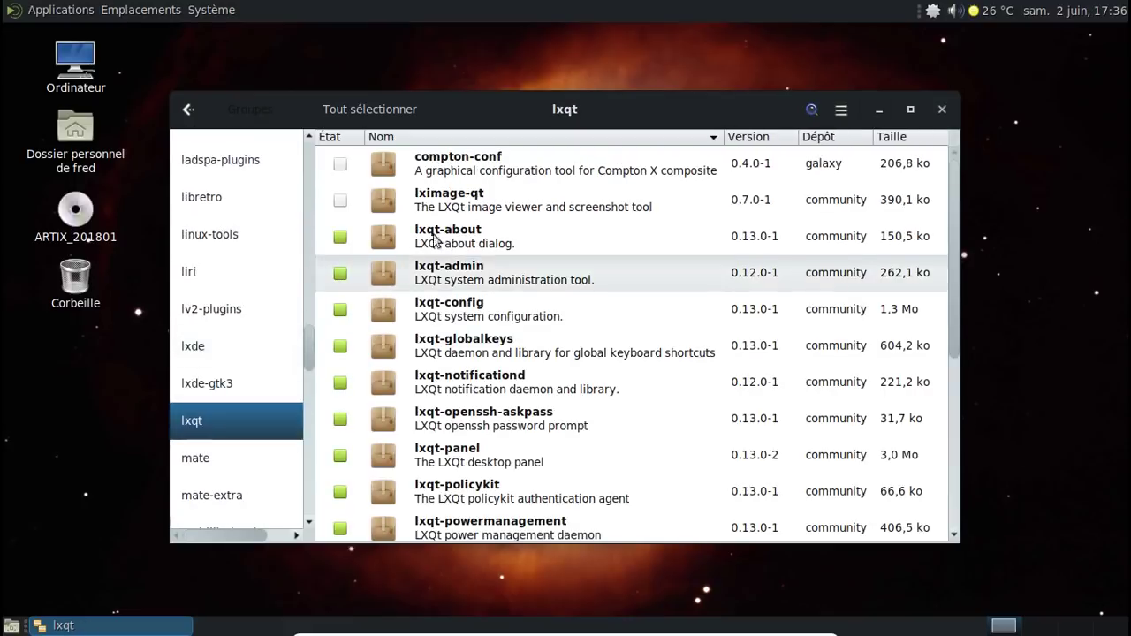
Step: Uninstall all packages of the lxqt group, accept the transaction summary and authenticate with the account password
left_click(464, 169)
key("ctrl+a")
right_click(463, 169)
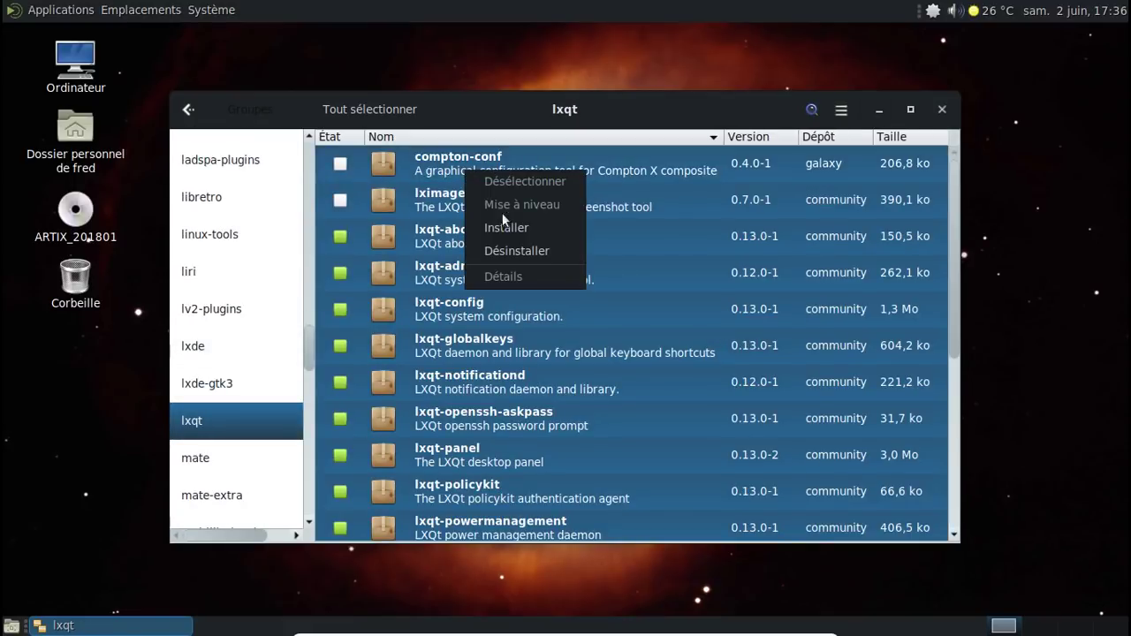
left_click(522, 250)
left_click(849, 526)
left_click(780, 453)
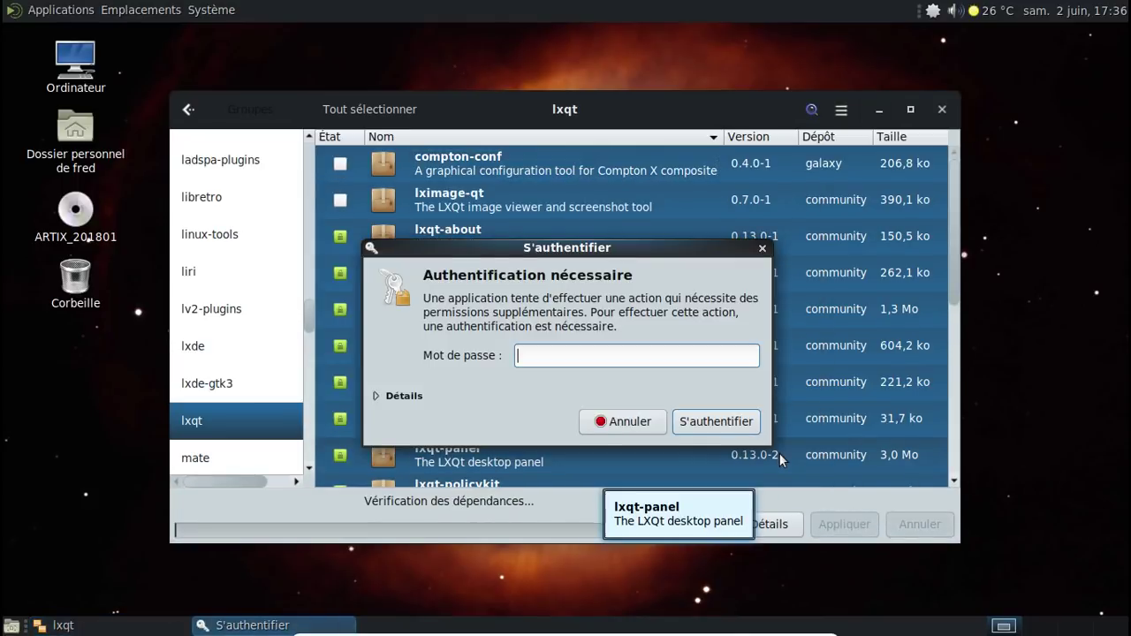
key("Return")
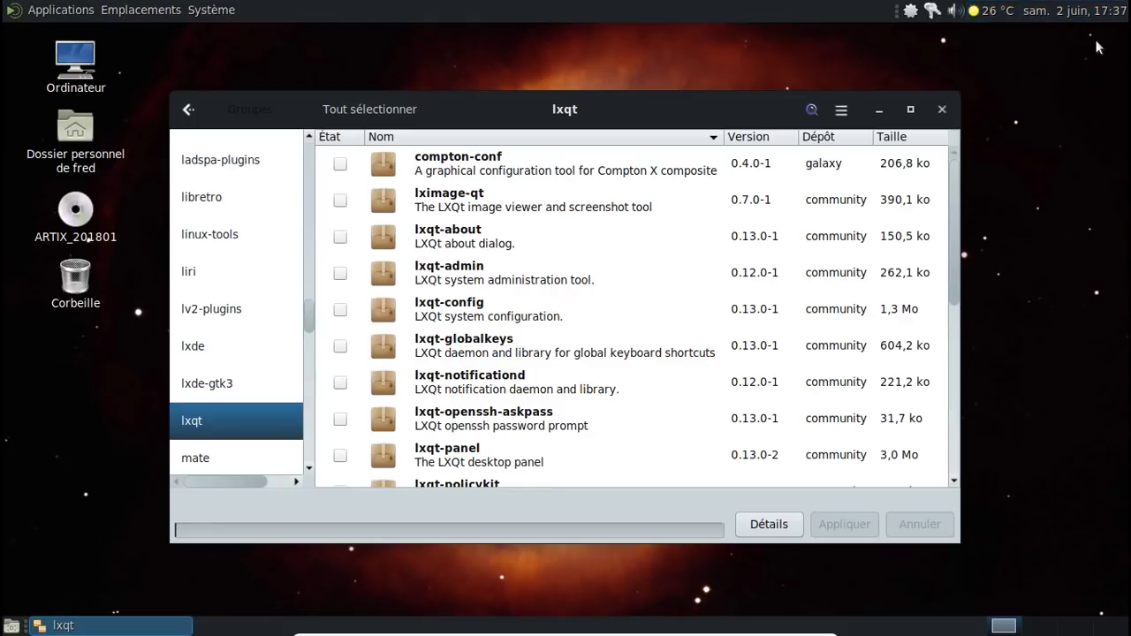
Step: Search the package manager for qps, kwrite and xarchiver in turn and mark each of them for removal
left_click(190, 109)
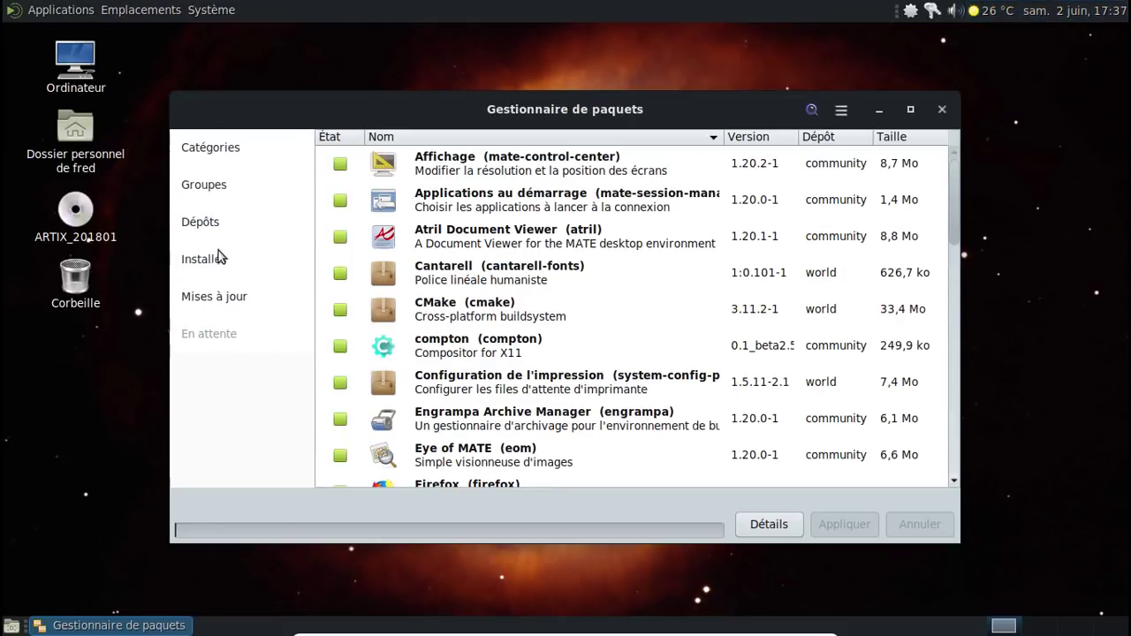
left_click(811, 110)
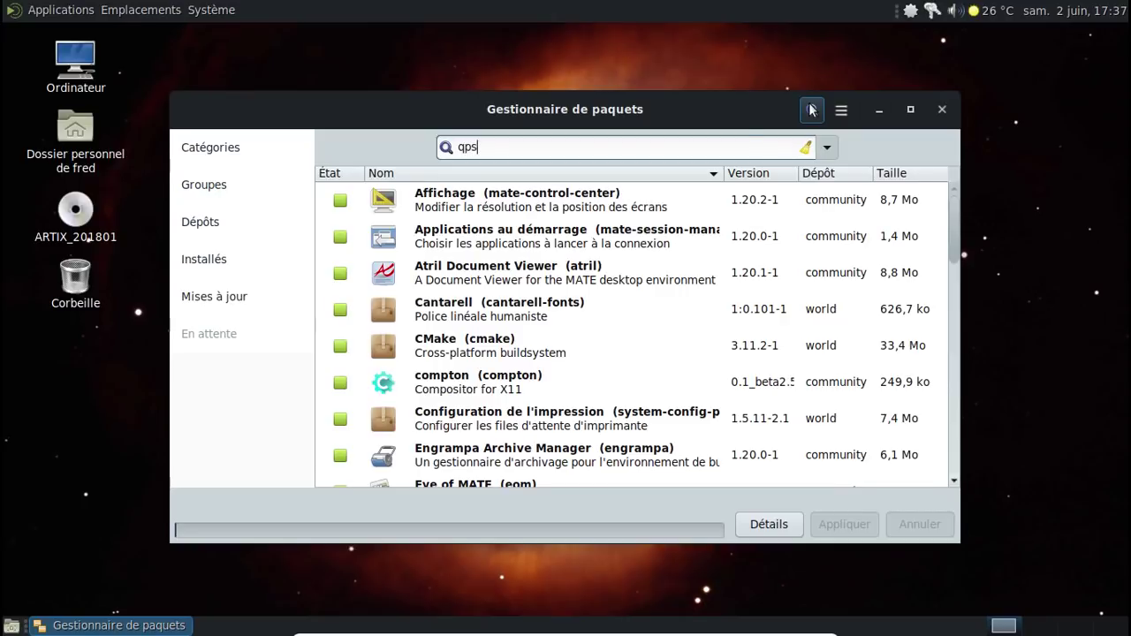
left_click(340, 200)
left_click(531, 150)
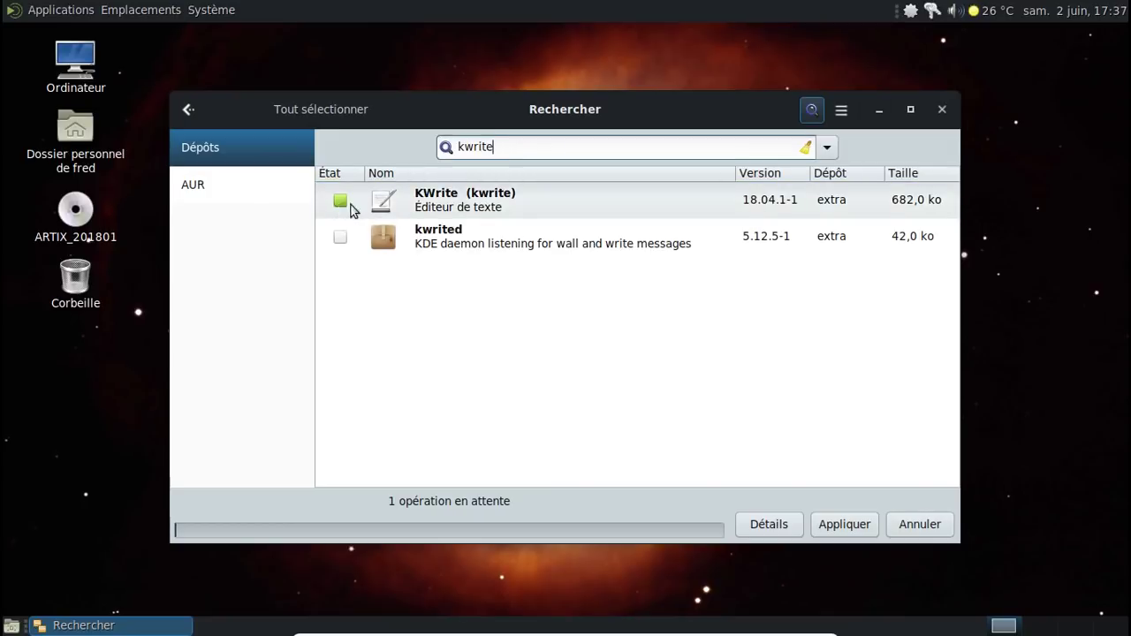
left_click(340, 201)
left_click(501, 147)
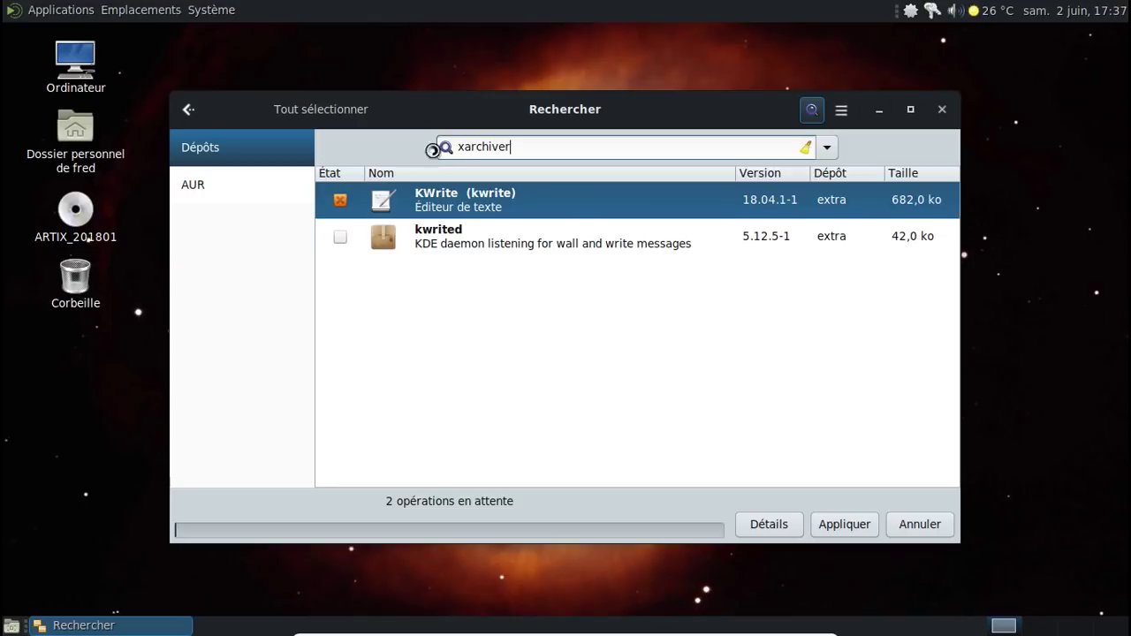
type("xarchiver")
left_click(341, 200)
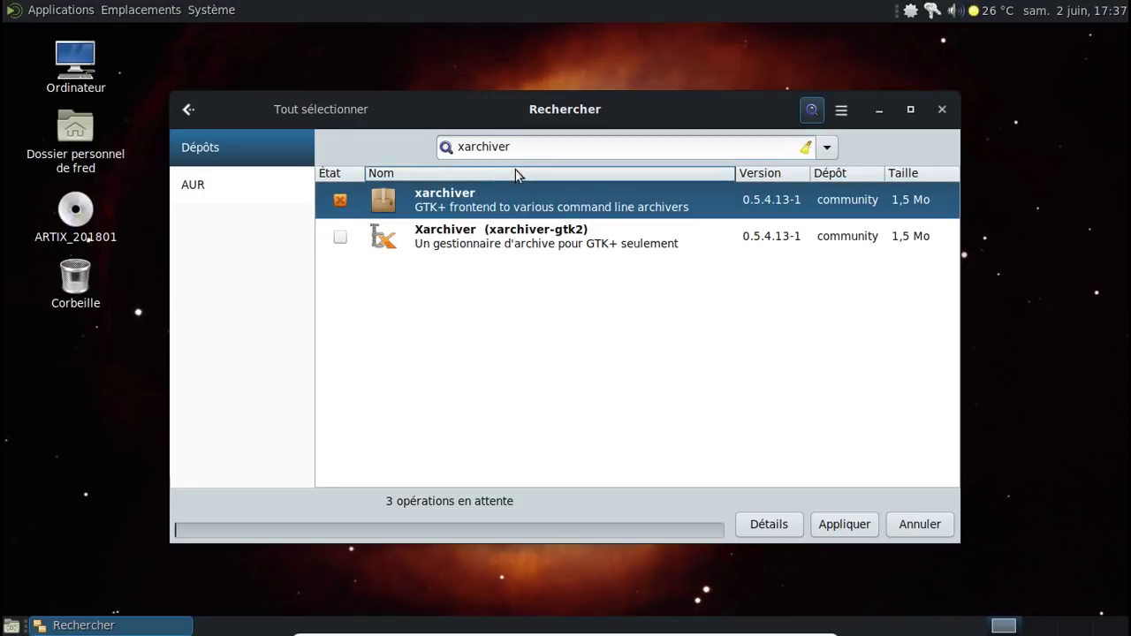
Step: Check the applications listed under Outils système, Programmation, Son et vidéo and Accessoires for leftover programs
left_click(78, 16)
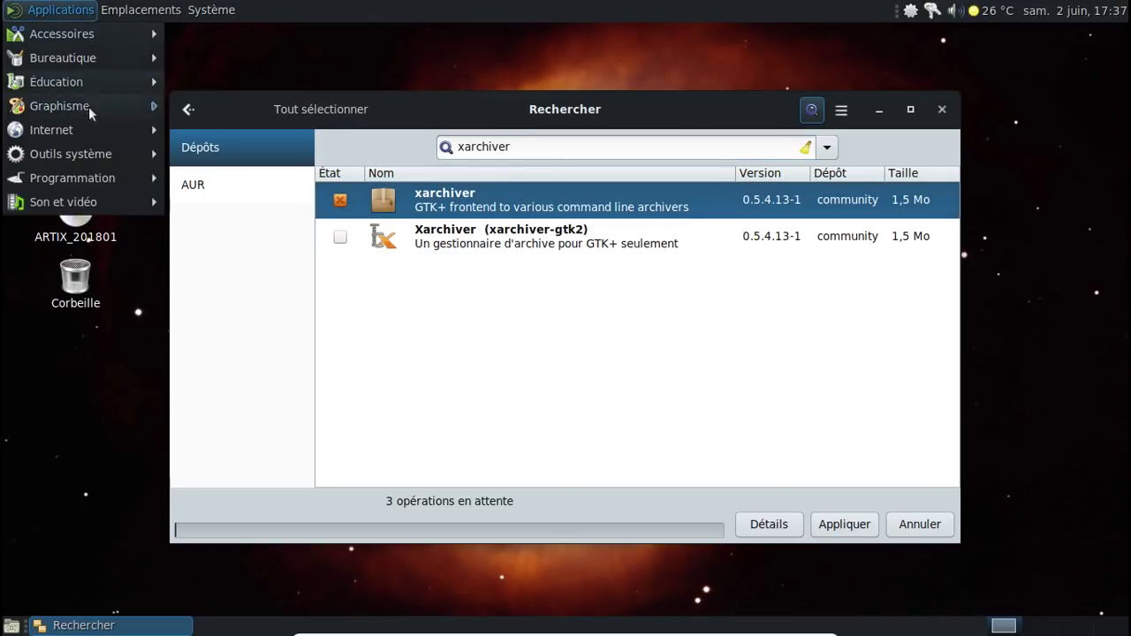
mouse_move(104, 157)
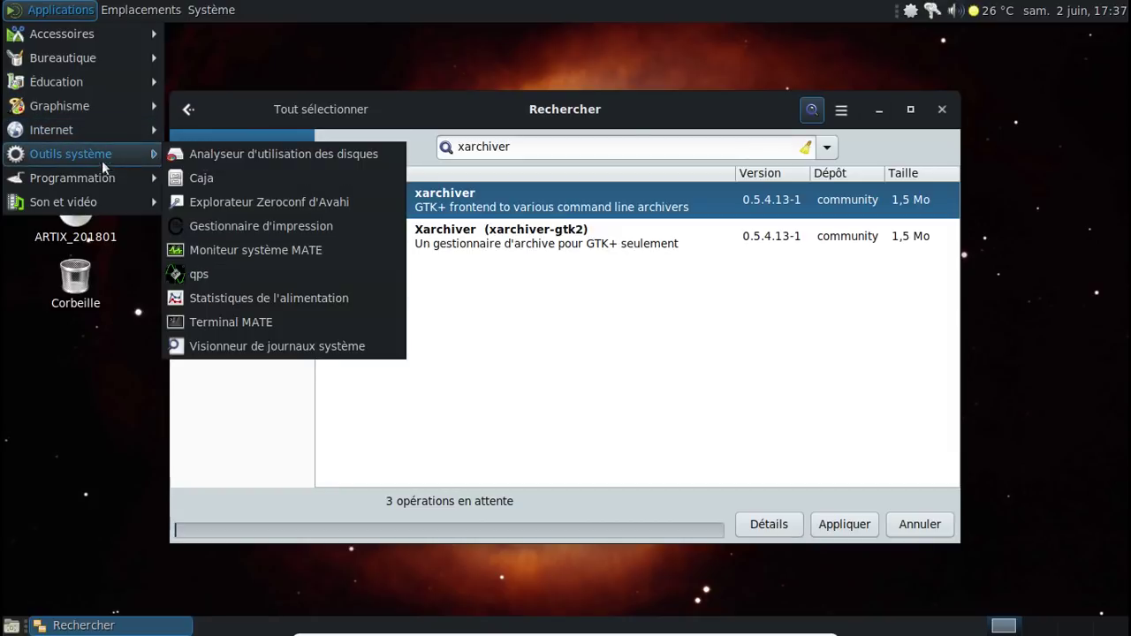
mouse_move(100, 182)
mouse_move(100, 202)
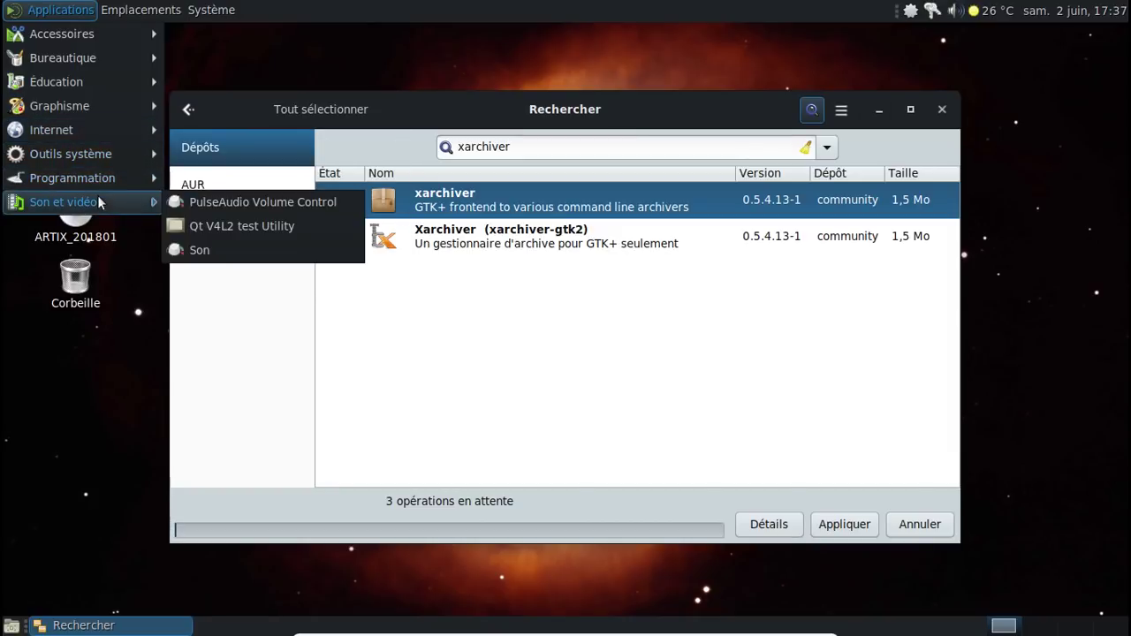
mouse_move(106, 33)
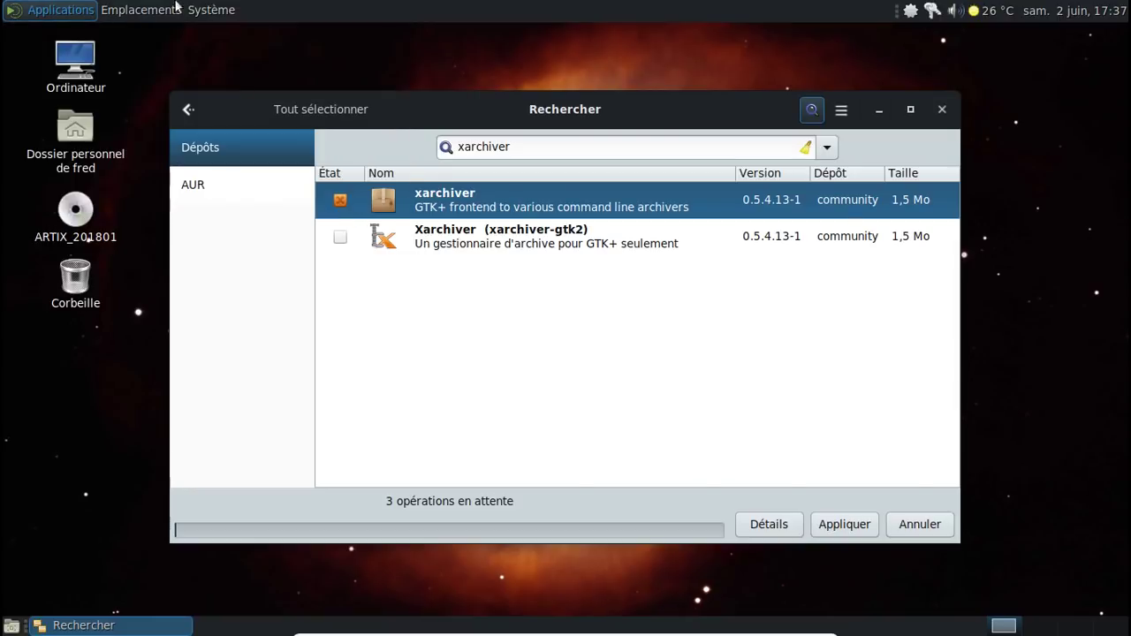
Step: Apply the pending removal of qps, kwrite and xarchiver and accept the transaction summary
left_click(203, 10)
left_click(636, 174)
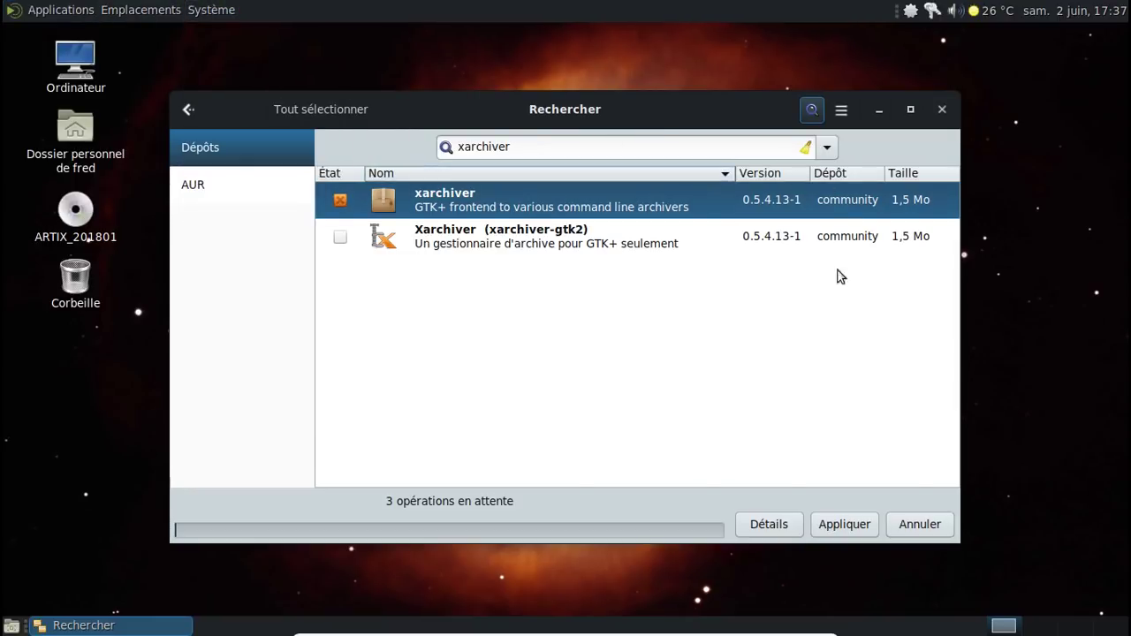
left_click(847, 523)
left_click(792, 457)
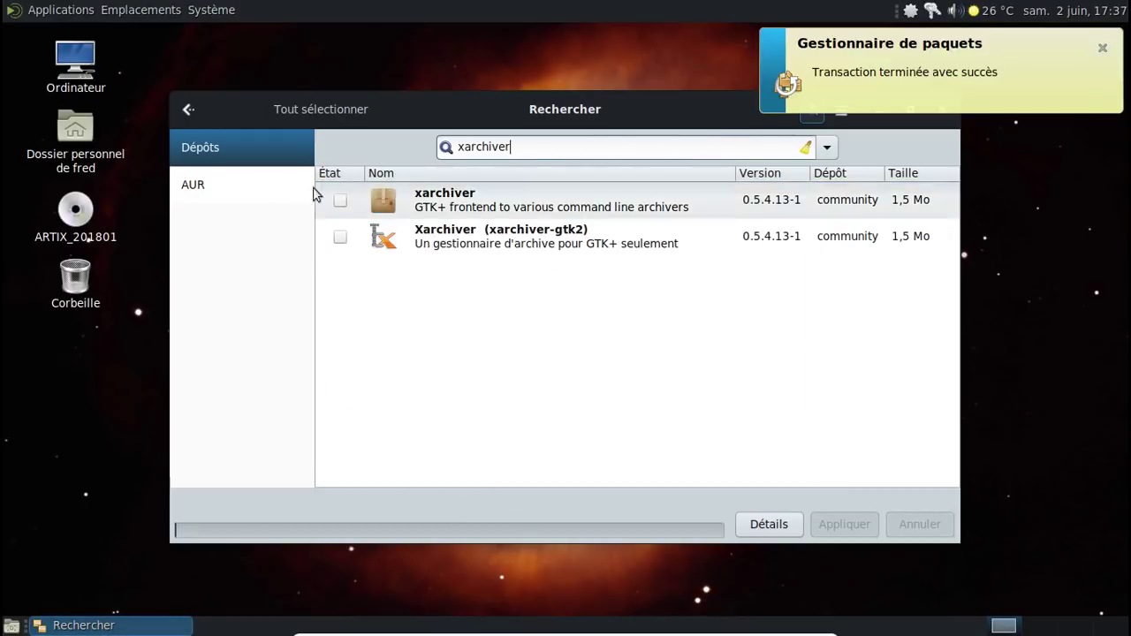
Step: Return to the package manager's overview, list the orphaned installed packages and dismiss the notification
left_click(188, 109)
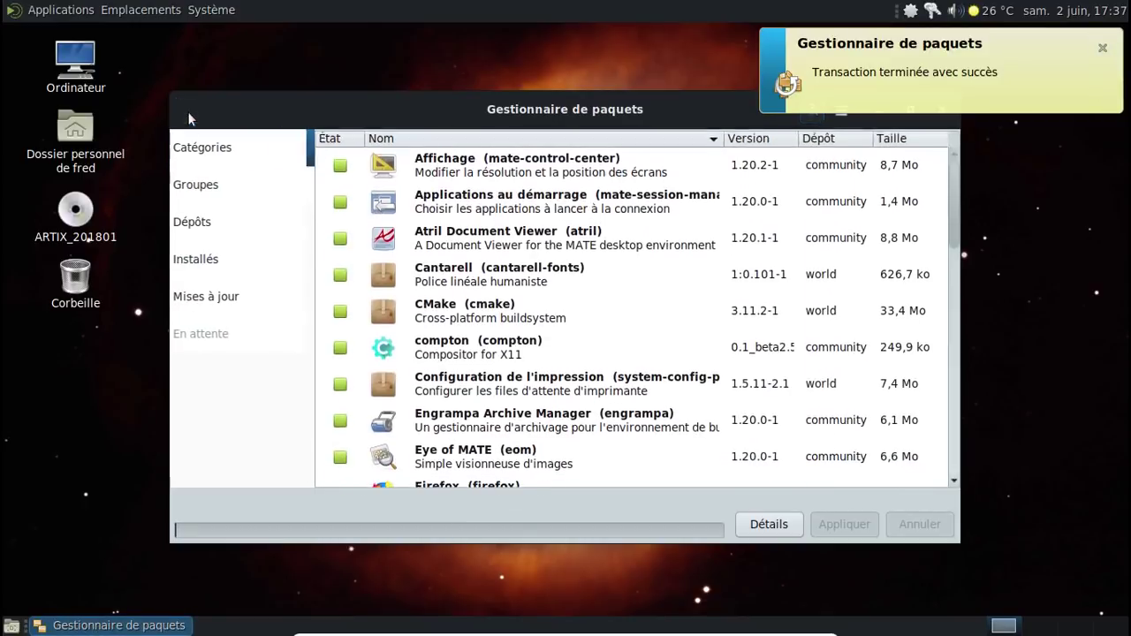
left_click(221, 258)
left_click(215, 219)
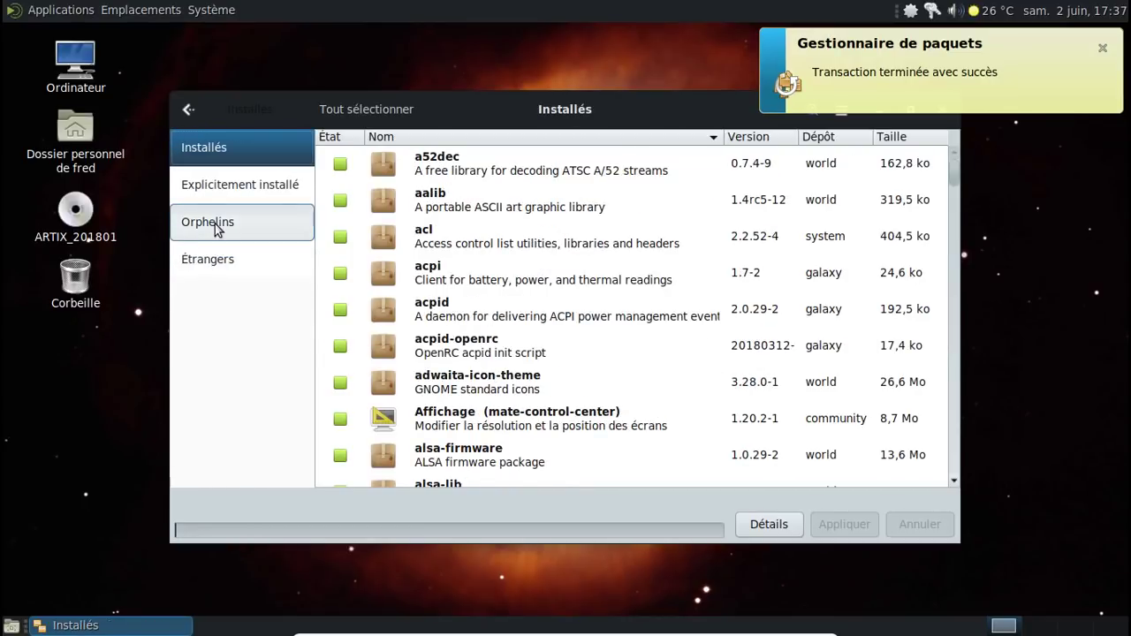
left_click(1102, 48)
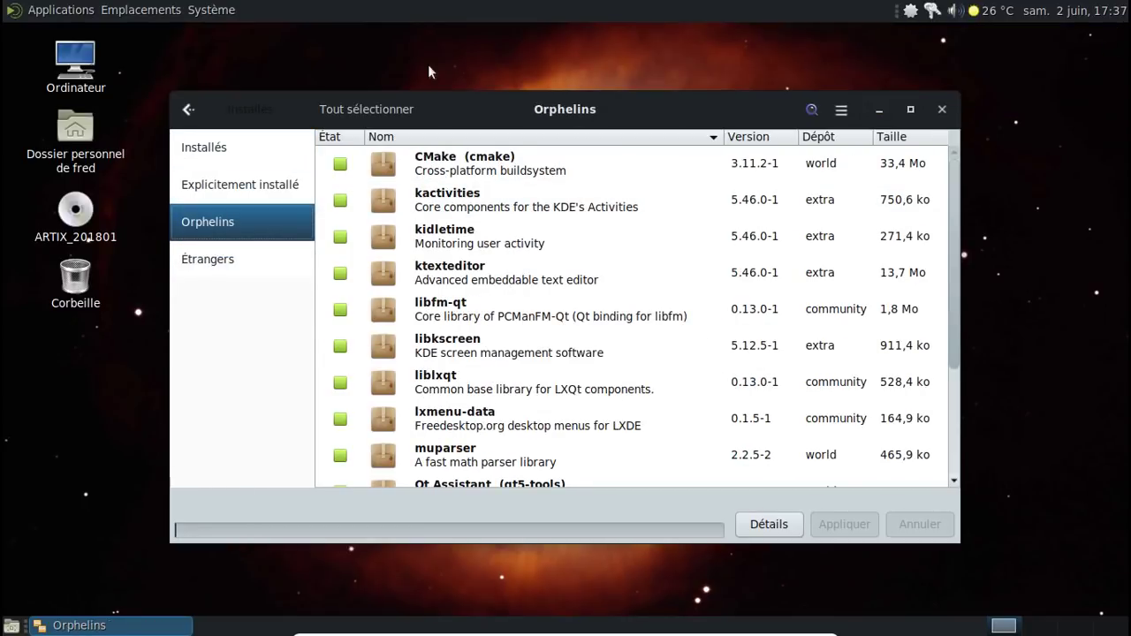
Step: Open Terminal MATE and switch its default profile from the system theme colours to the predefined Blanc sur noir colours
left_click(64, 10)
mouse_move(88, 126)
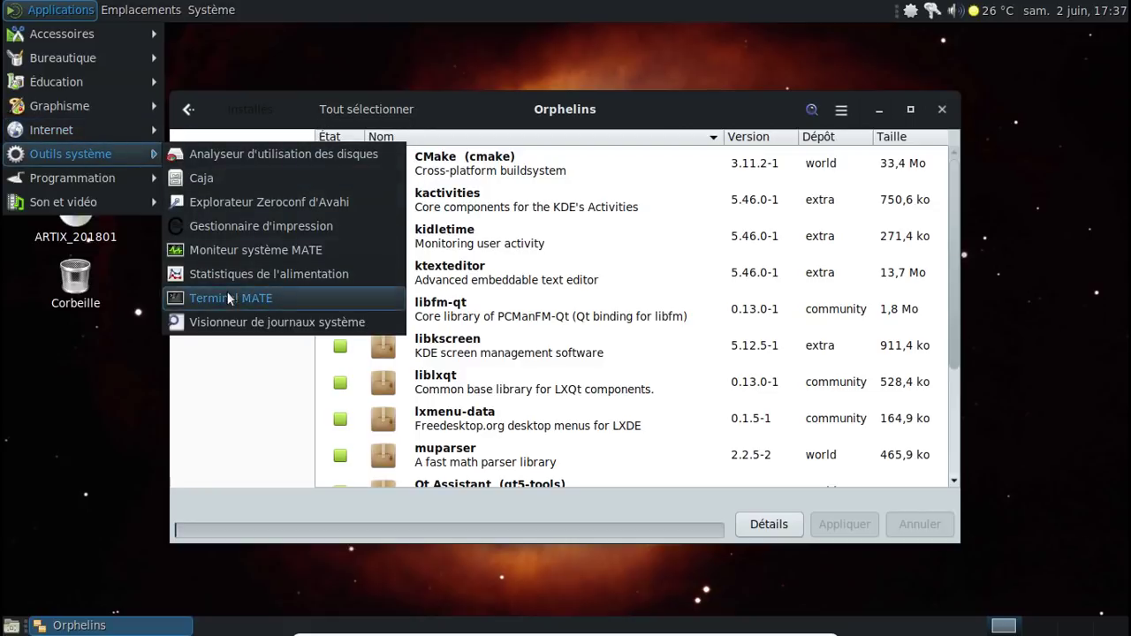
left_click(228, 295)
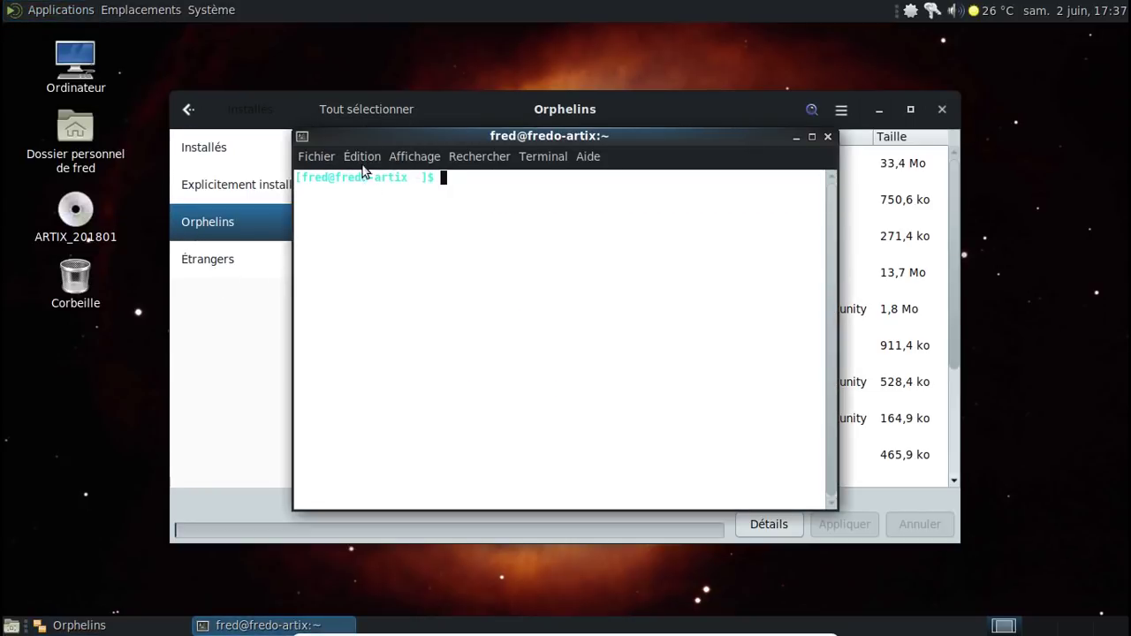
left_click(359, 157)
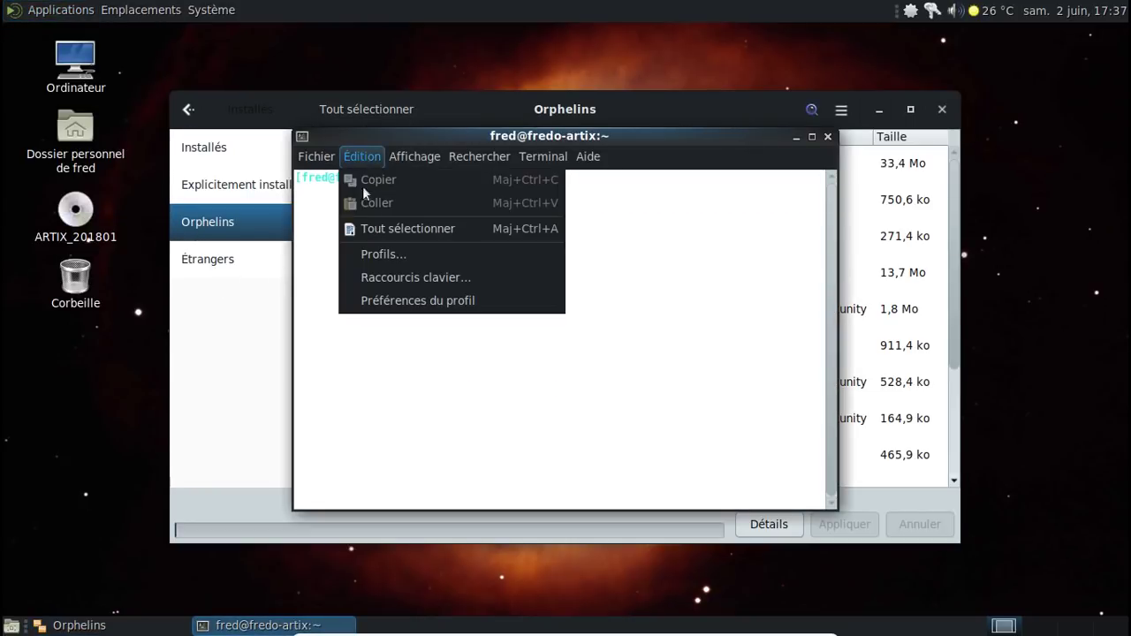
left_click(411, 295)
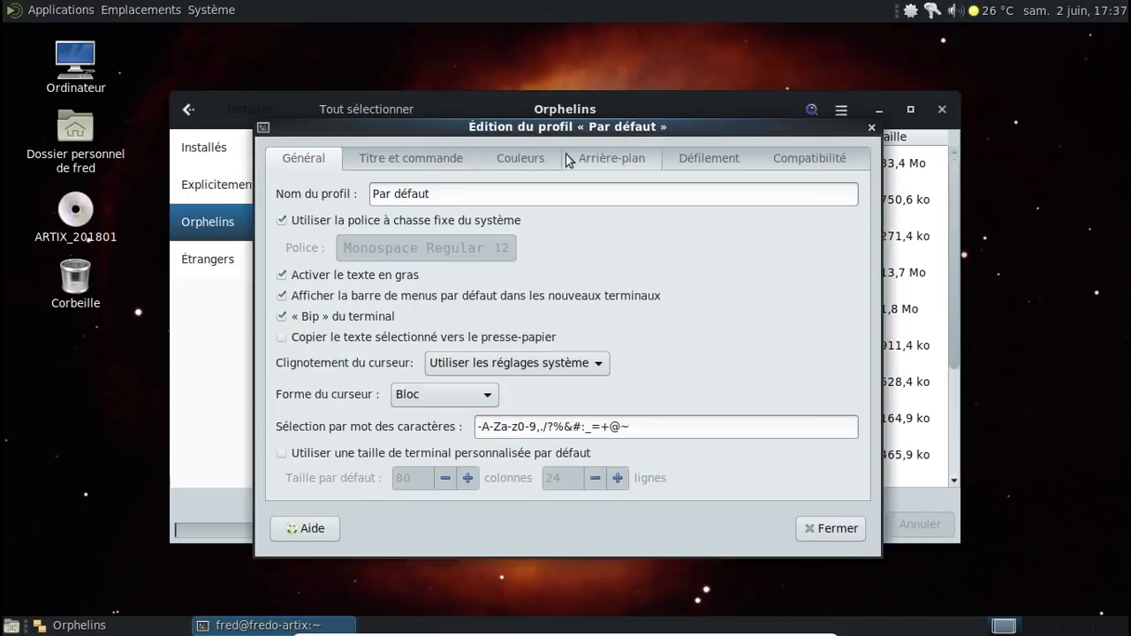
left_click(533, 159)
left_click(351, 212)
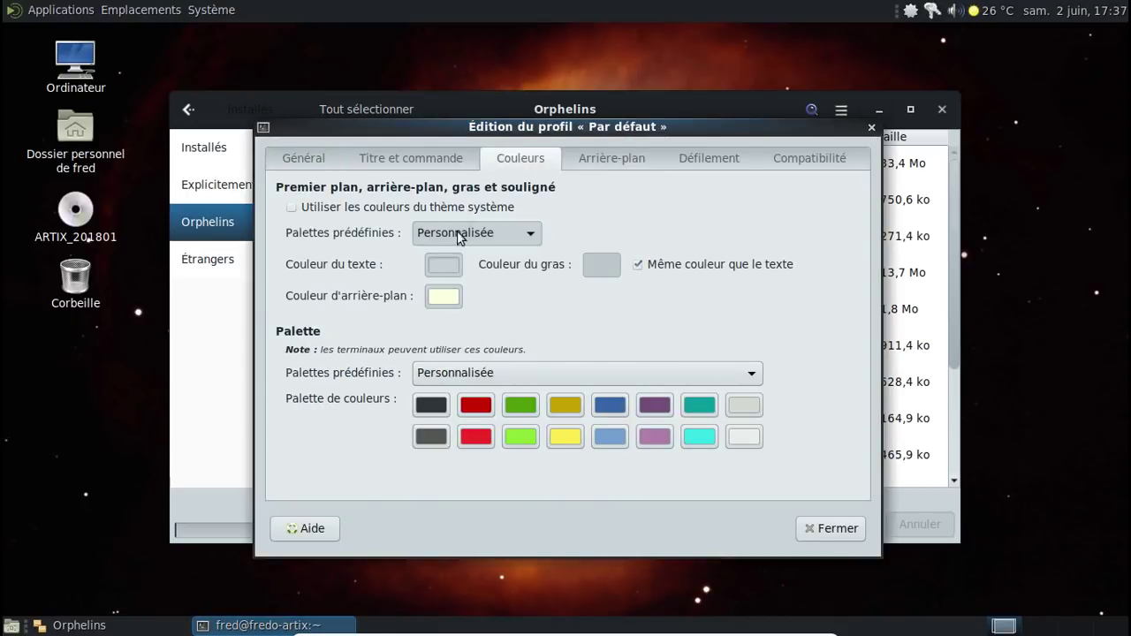
left_click(448, 231)
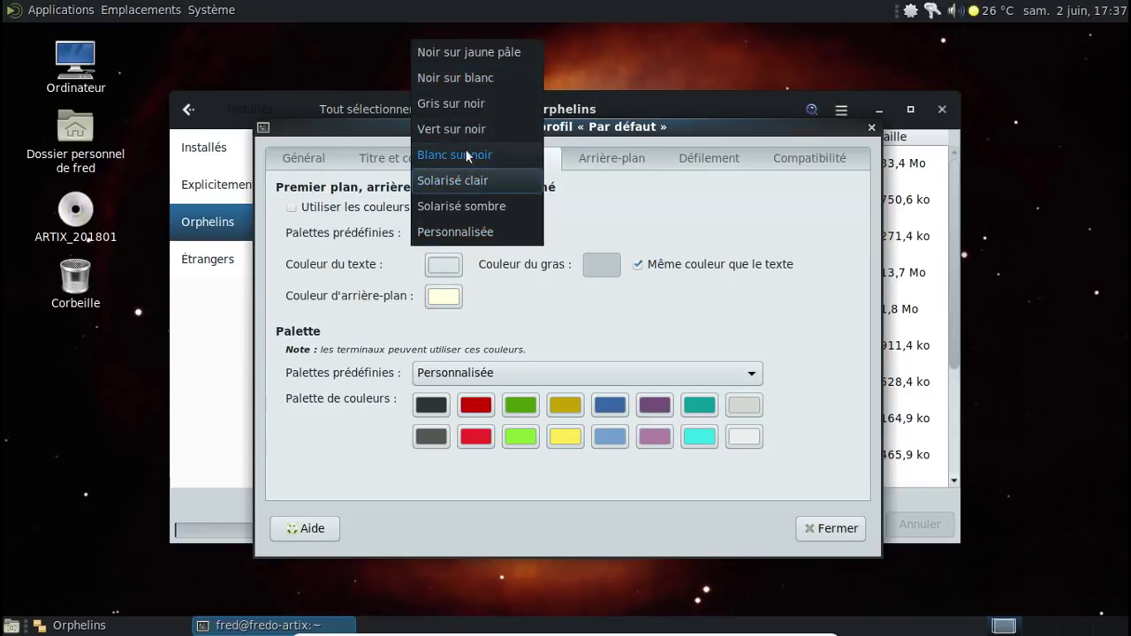
left_click(465, 152)
left_click(822, 527)
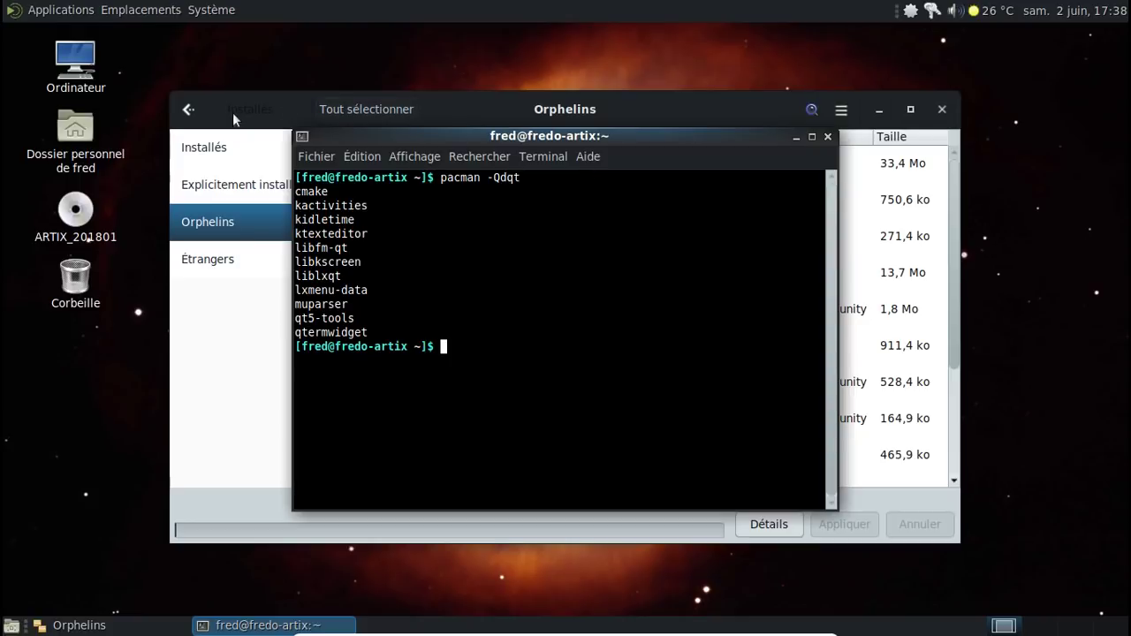
Step: Count the orphaned packages in the terminal with pacman -Qdqt | wc -l
key("Up")
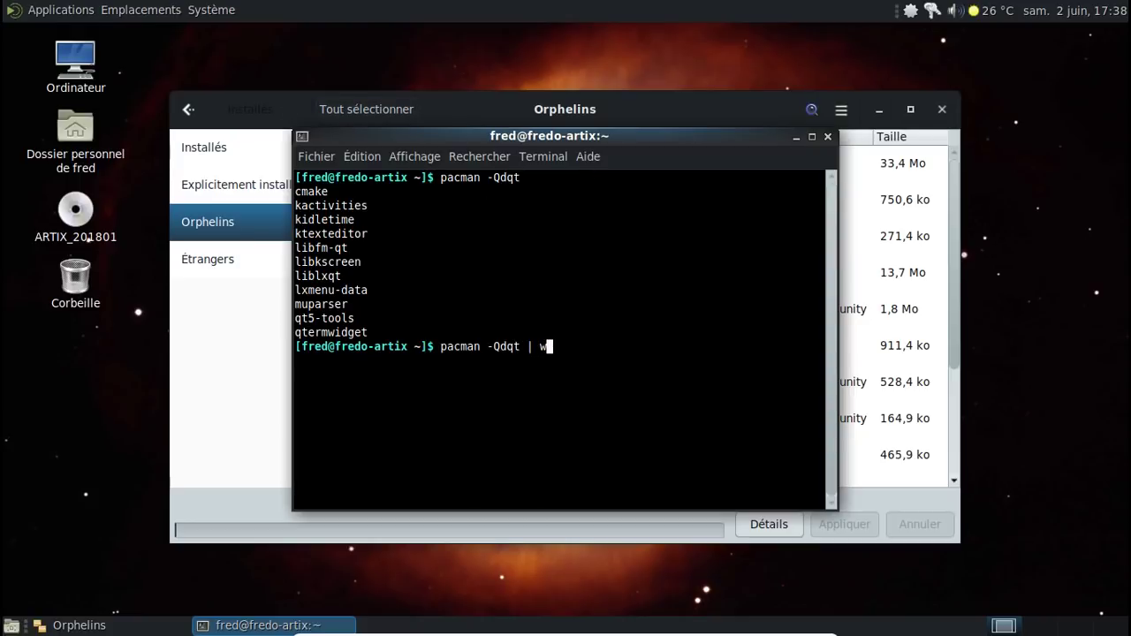
type("| wc -l")
key("Return")
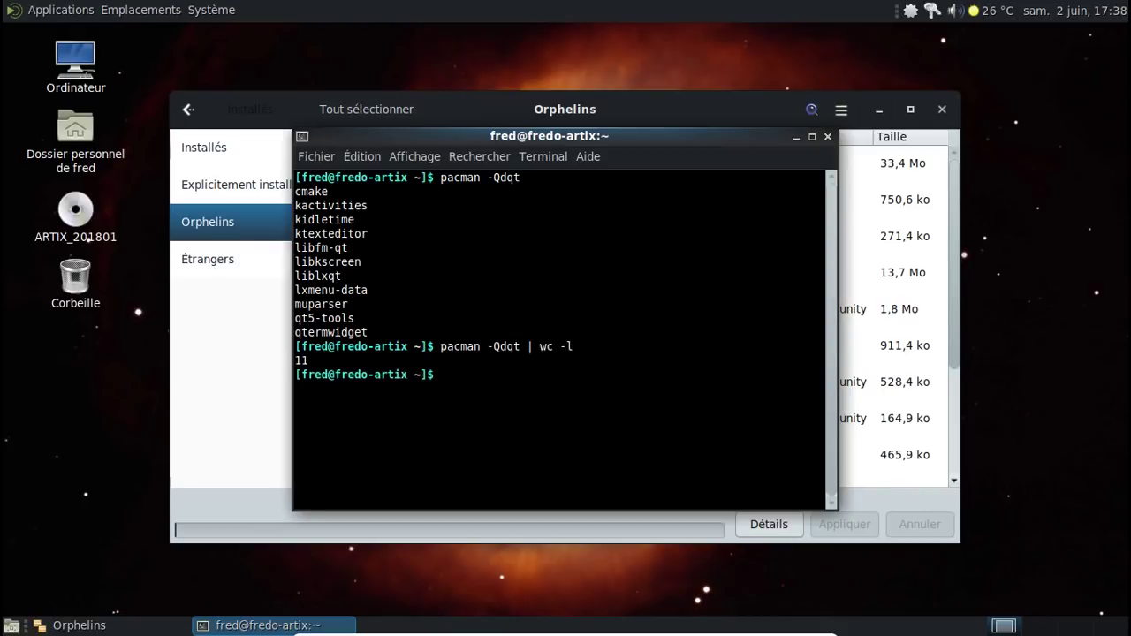
Step: Switch back to the package manager, uninstall all orphaned packages from cmake to qtermwidget and accept the transaction summary
left_click(229, 104)
left_click(499, 159)
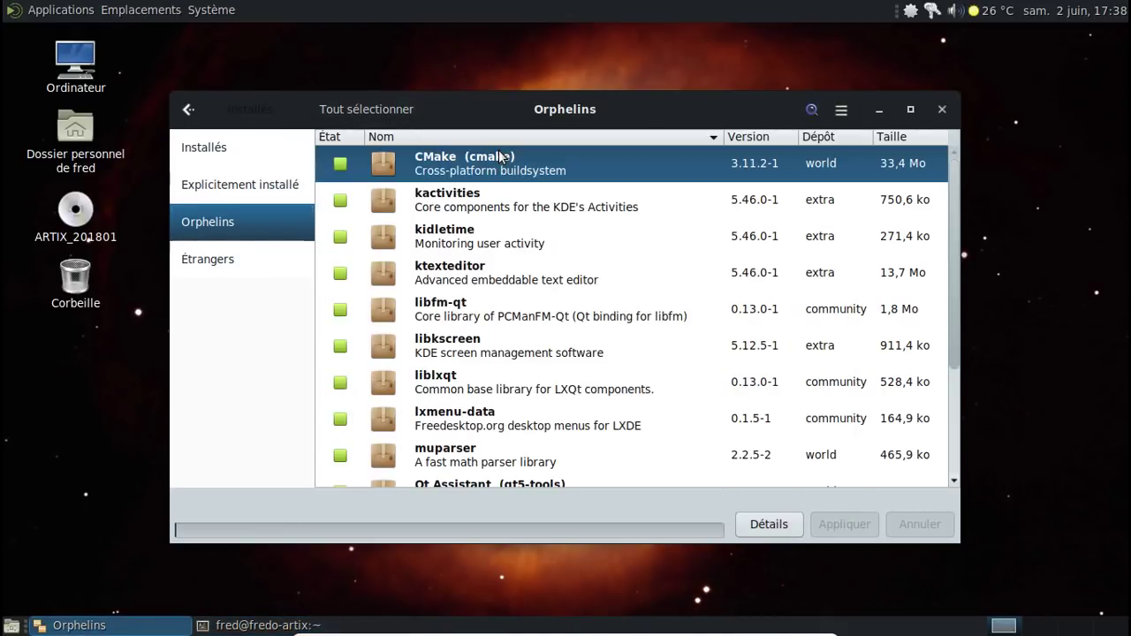
key("ctrl+a")
right_click(499, 157)
left_click(545, 231)
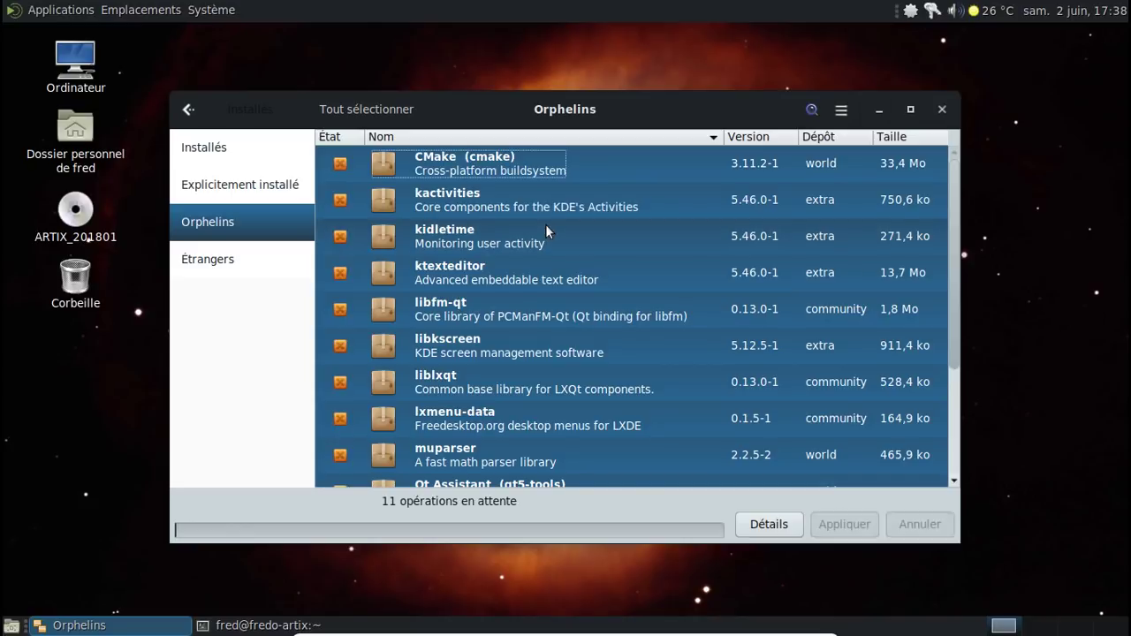
left_click(843, 525)
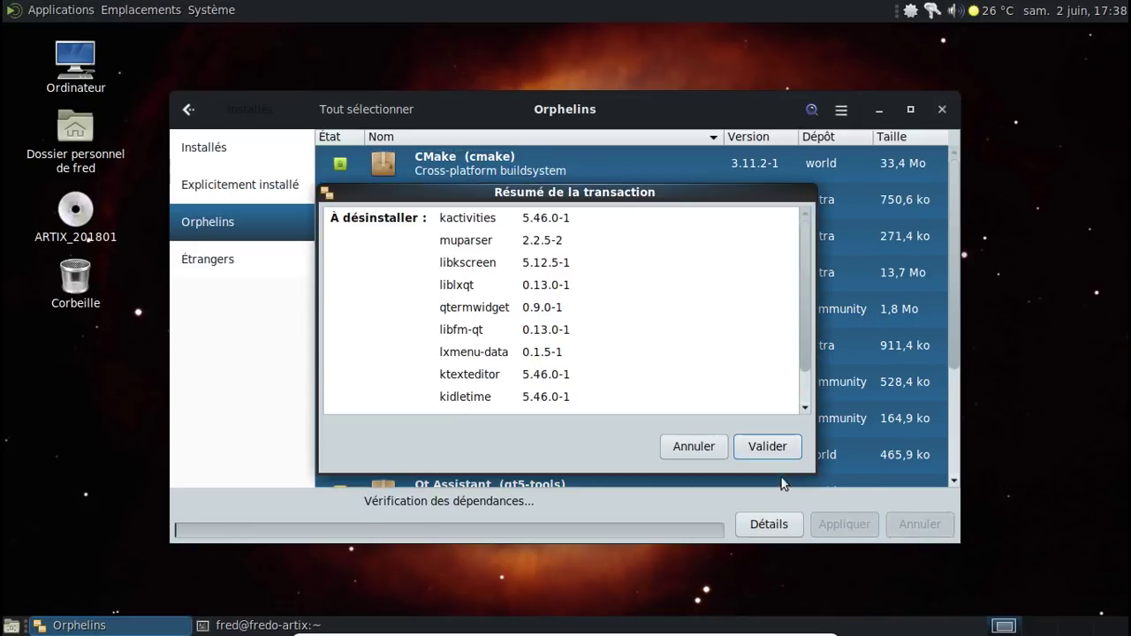
left_click(773, 445)
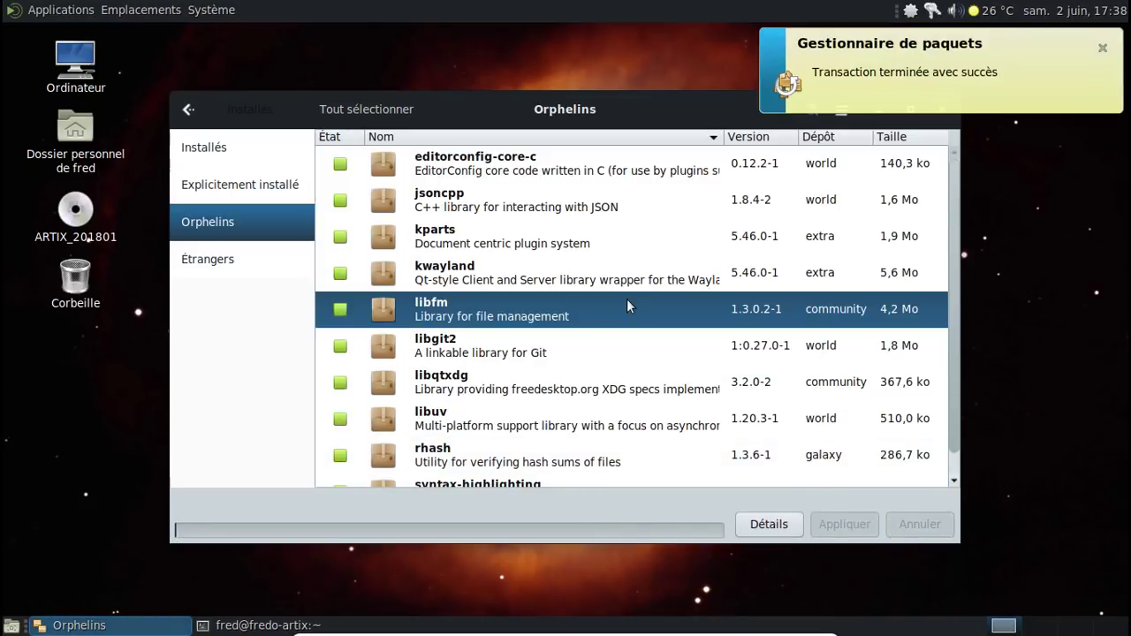
Step: Uninstall every package in the refreshed orphan list starting with editorconfig-core-c, jsoncpp and kparts, and accept the transaction summary
key("ctrl+a")
right_click(626, 299)
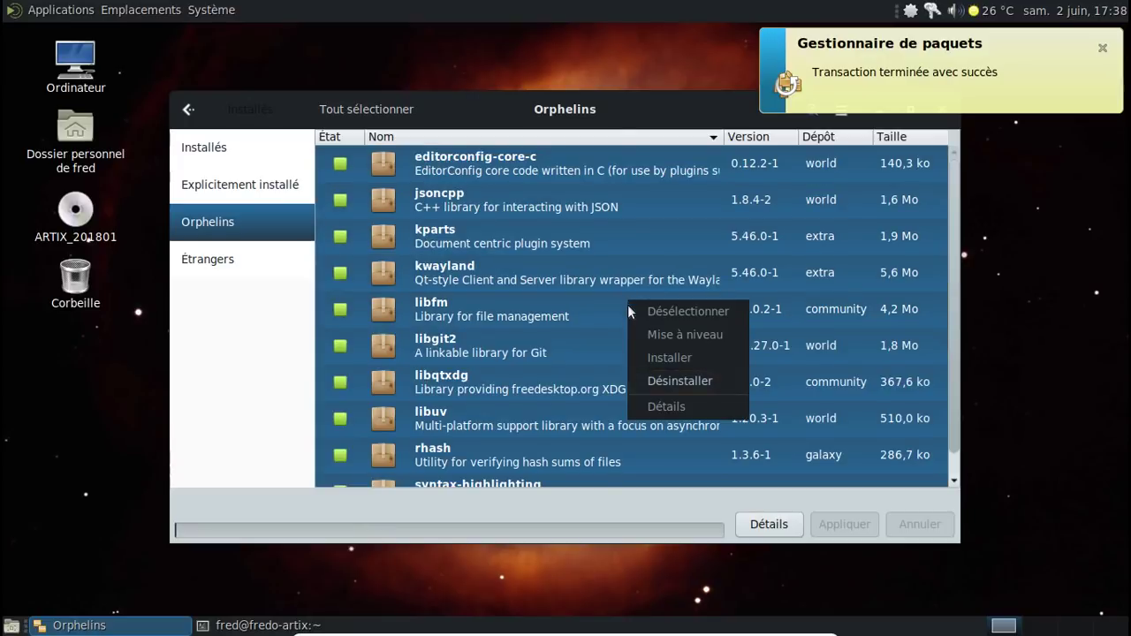
left_click(706, 388)
left_click(844, 523)
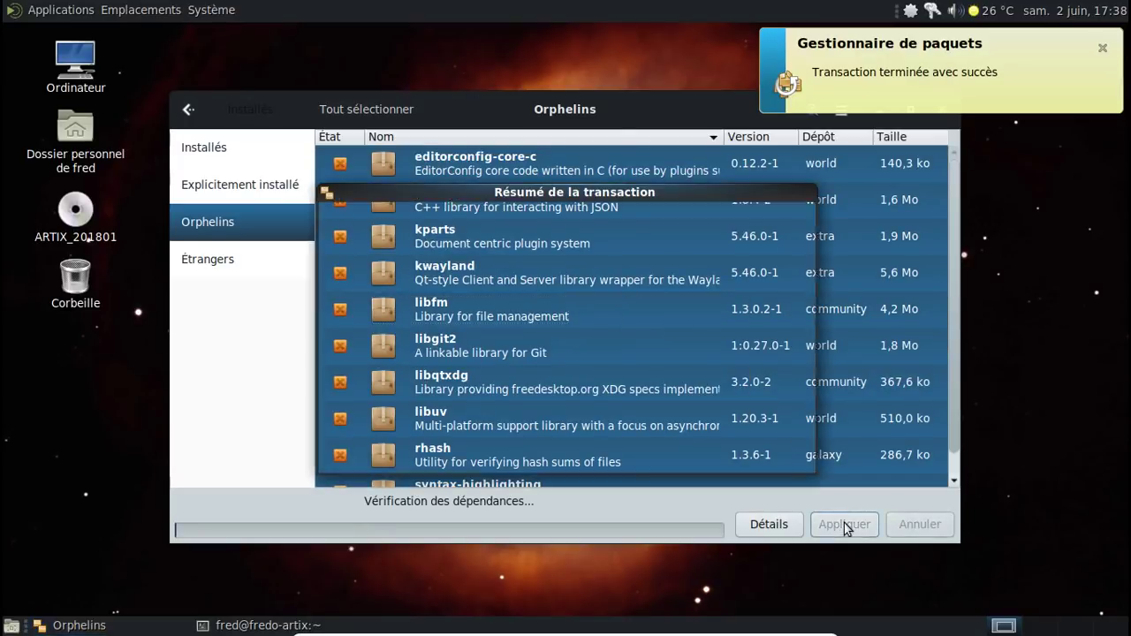
left_click(767, 450)
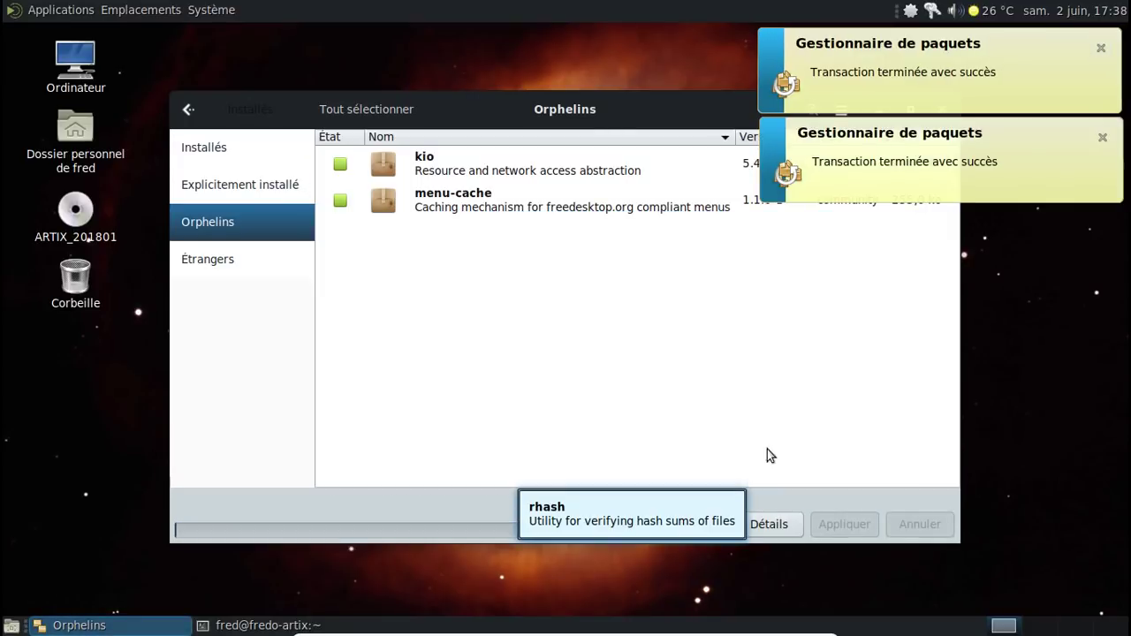
Step: Uninstall the orphaned packages kio and menu-cache and accept the transaction summary
left_click(481, 168)
left_click(497, 203, "shift")
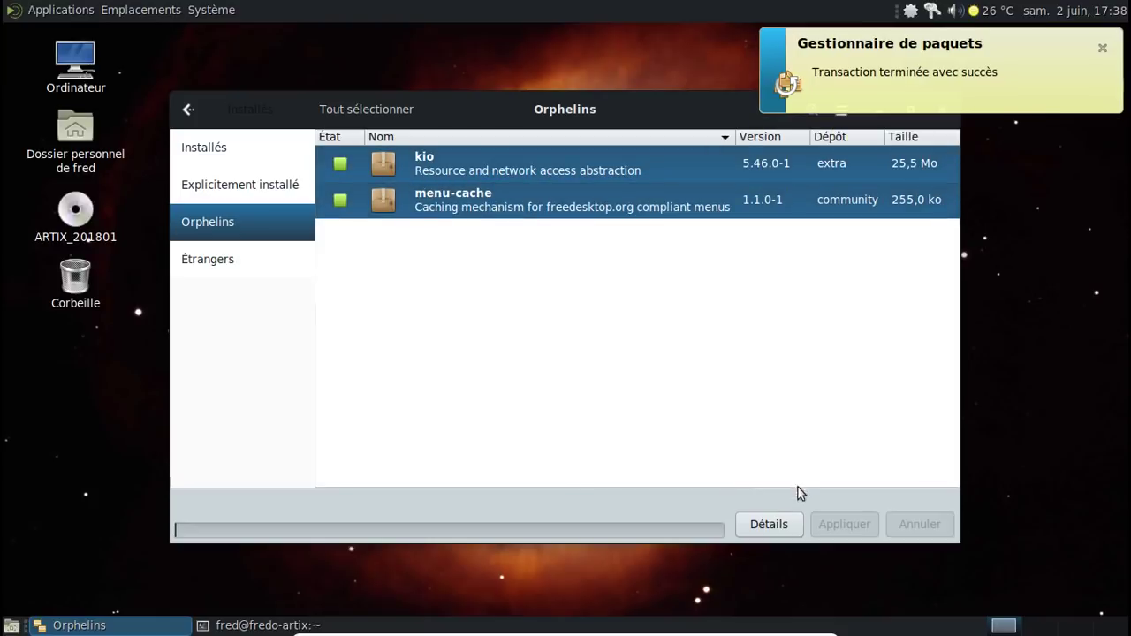
right_click(557, 208)
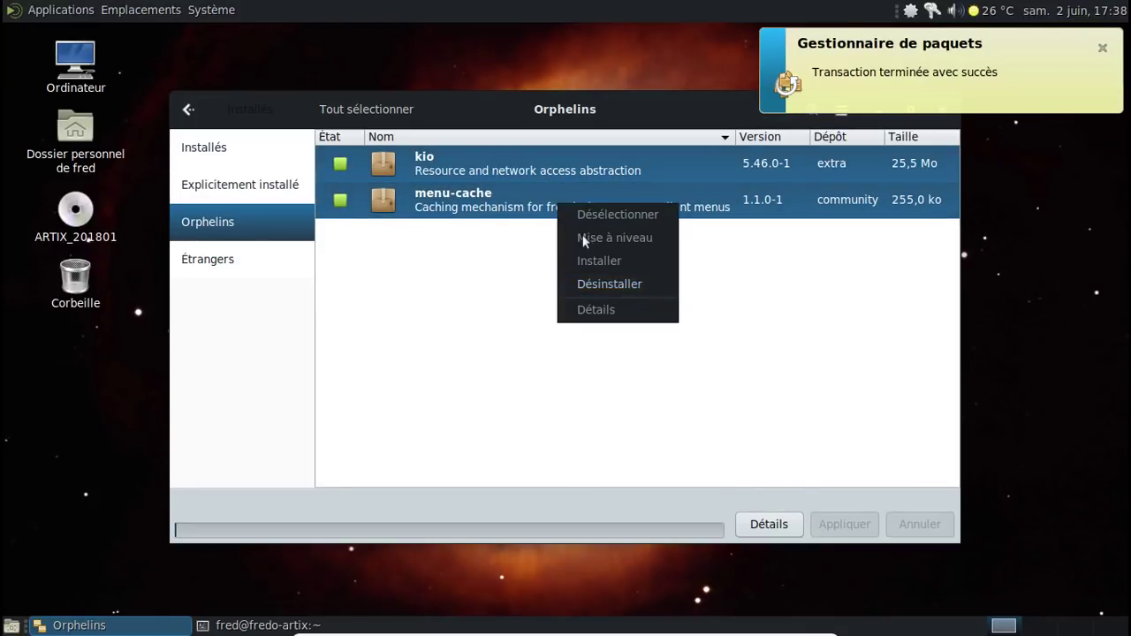
left_click(614, 284)
left_click(828, 523)
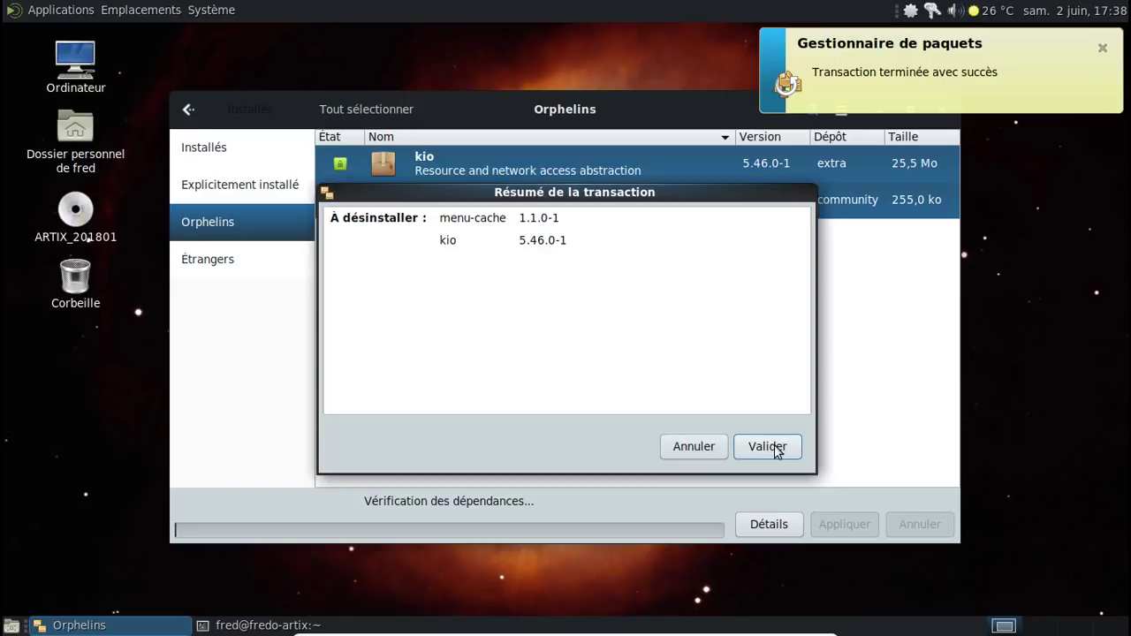
left_click(775, 450)
Step: Uninstall the orphaned packages kbookmarks, kjobwidgets, kwallet, libfm-extra and solid and accept the transaction summary
left_click(505, 167)
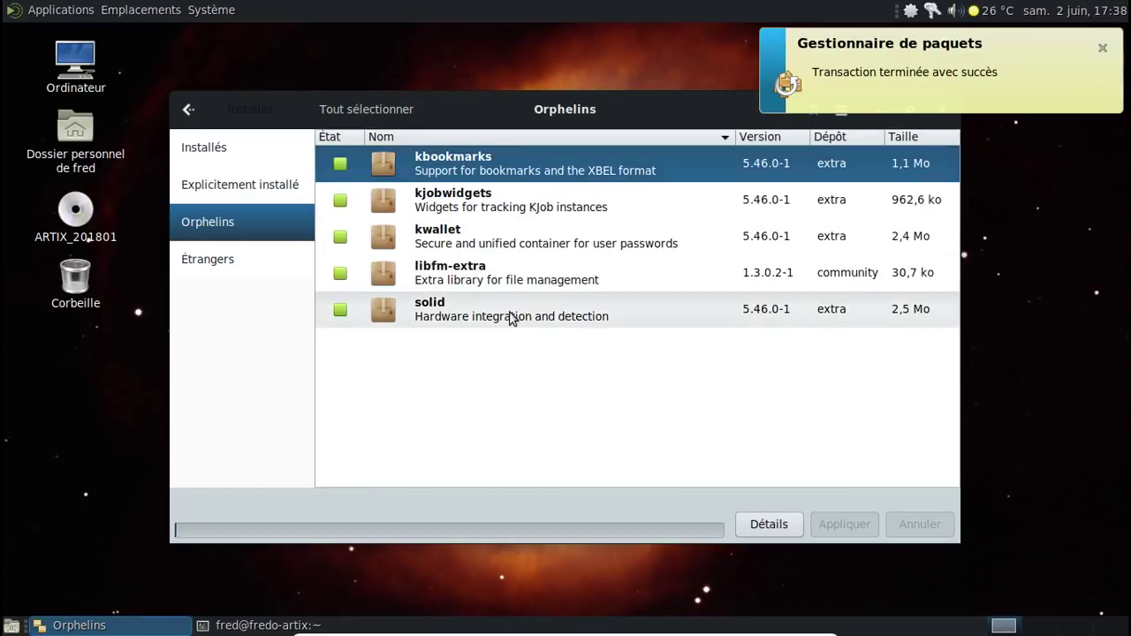
left_click(509, 315, "shift")
right_click(510, 316)
left_click(548, 393)
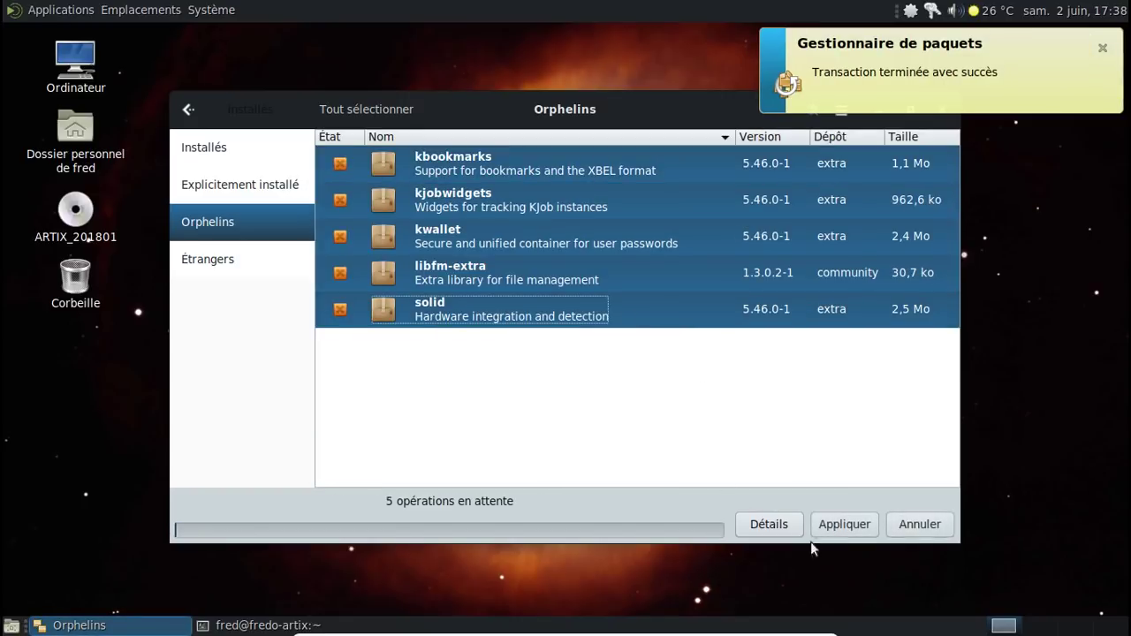
left_click(837, 532)
left_click(778, 450)
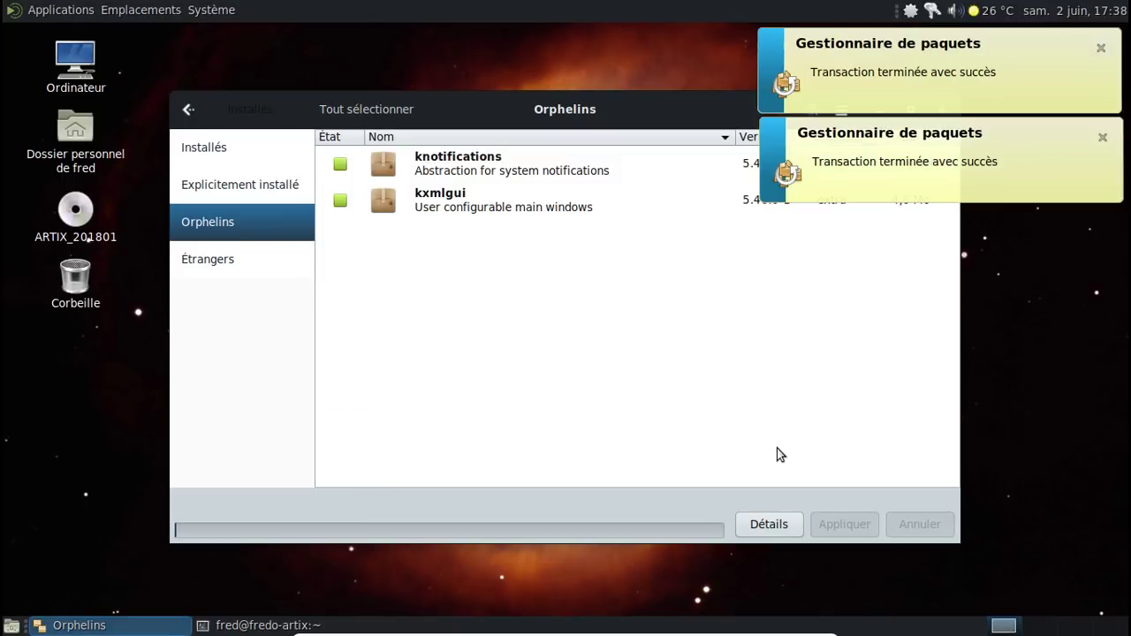
Step: Uninstall the orphaned packages knotifications and kxmlgui and accept the transaction summary
left_click_drag(487, 174, 715, 427)
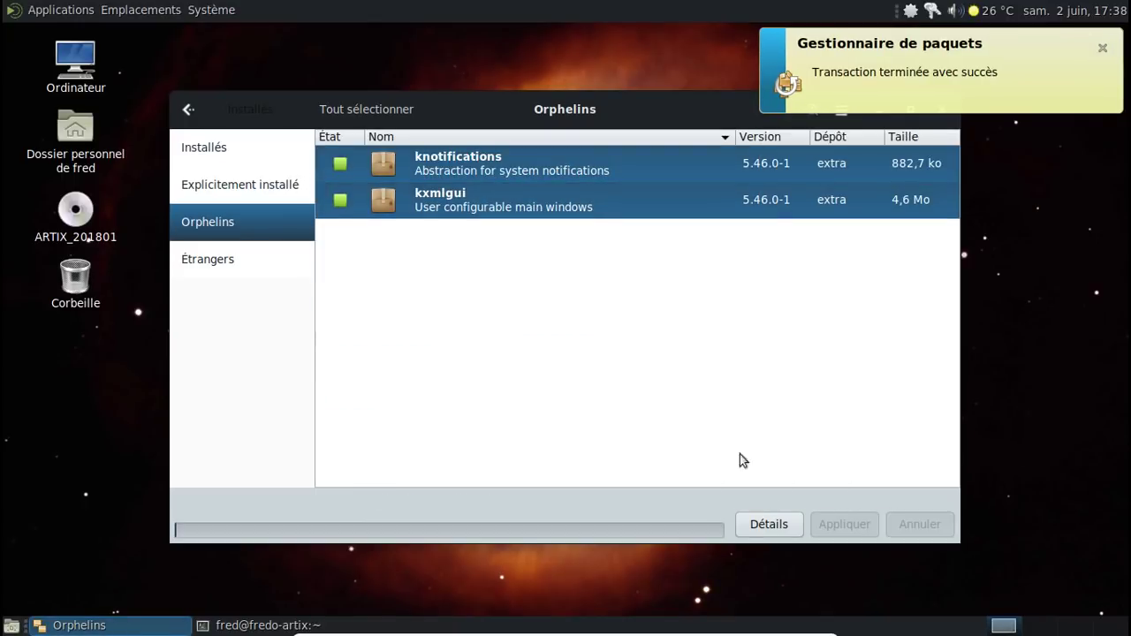
right_click(531, 210)
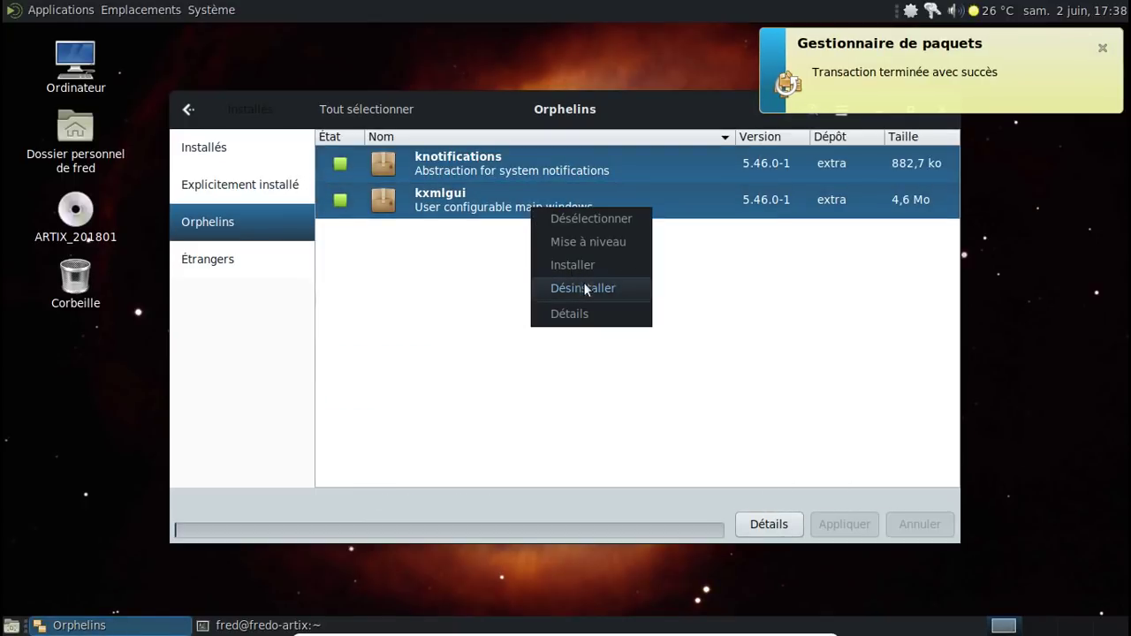
left_click(583, 287)
left_click(845, 525)
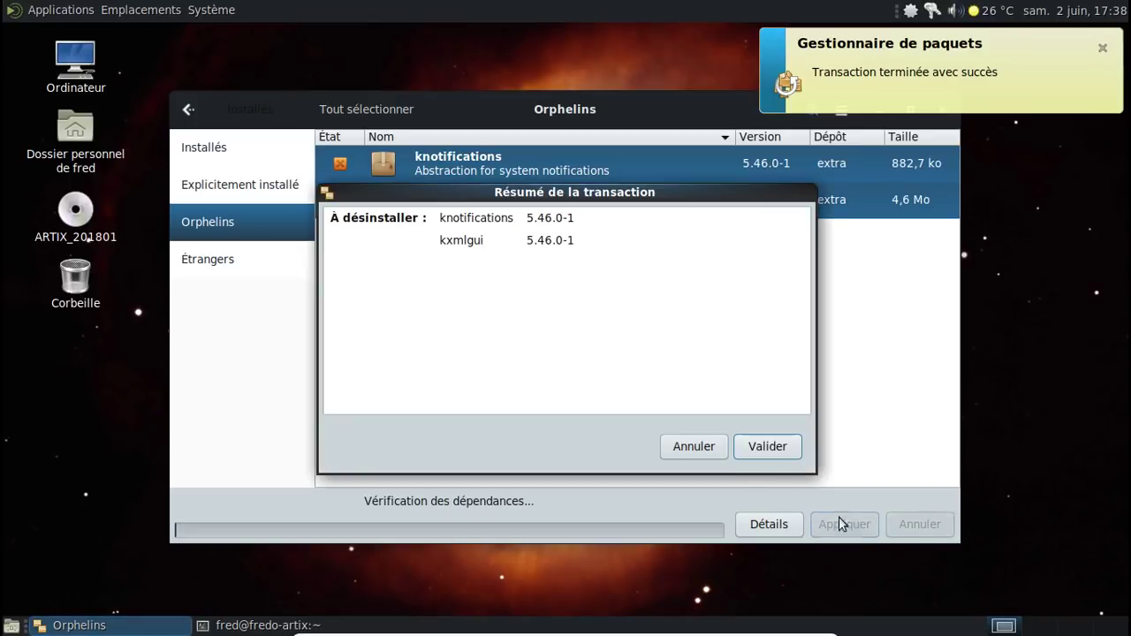
left_click(760, 448)
Step: Uninstall the orphaned packages attica, kglobalaccel, ktextwidgets and libdbusmenu-qt5 and accept the transaction summary
left_click(395, 166)
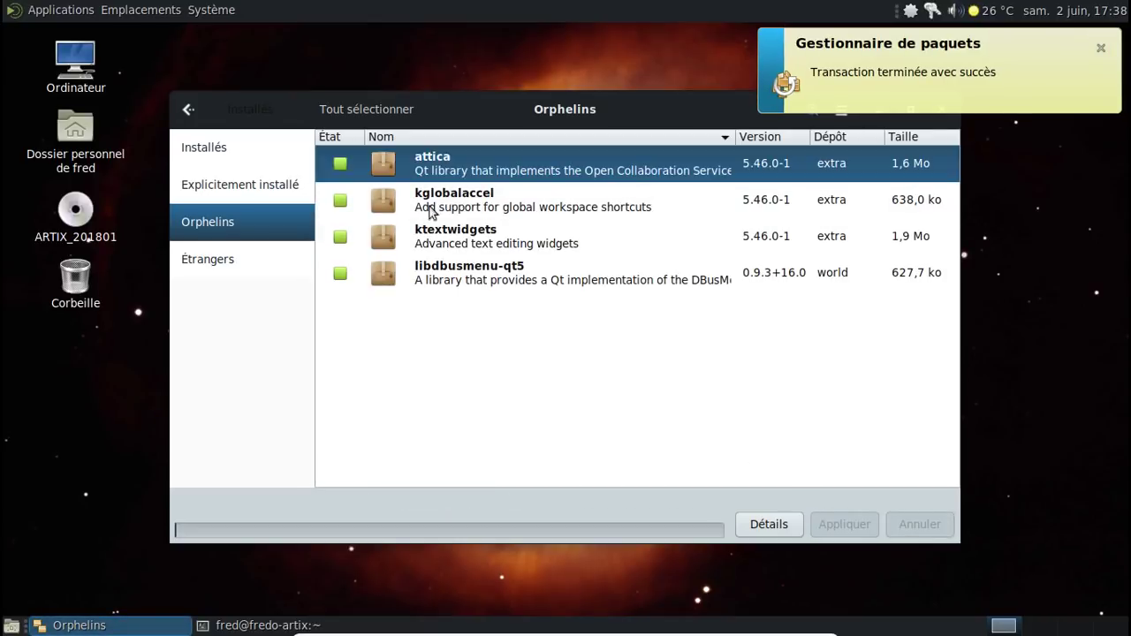
left_click(402, 265, "shift")
right_click(452, 264)
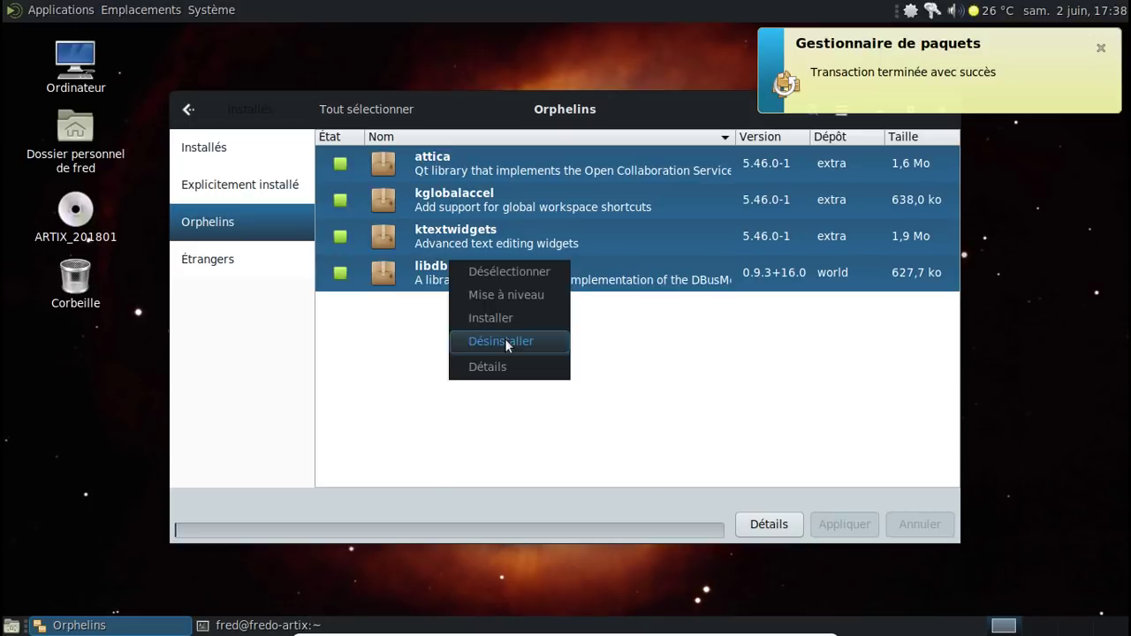
left_click(505, 340)
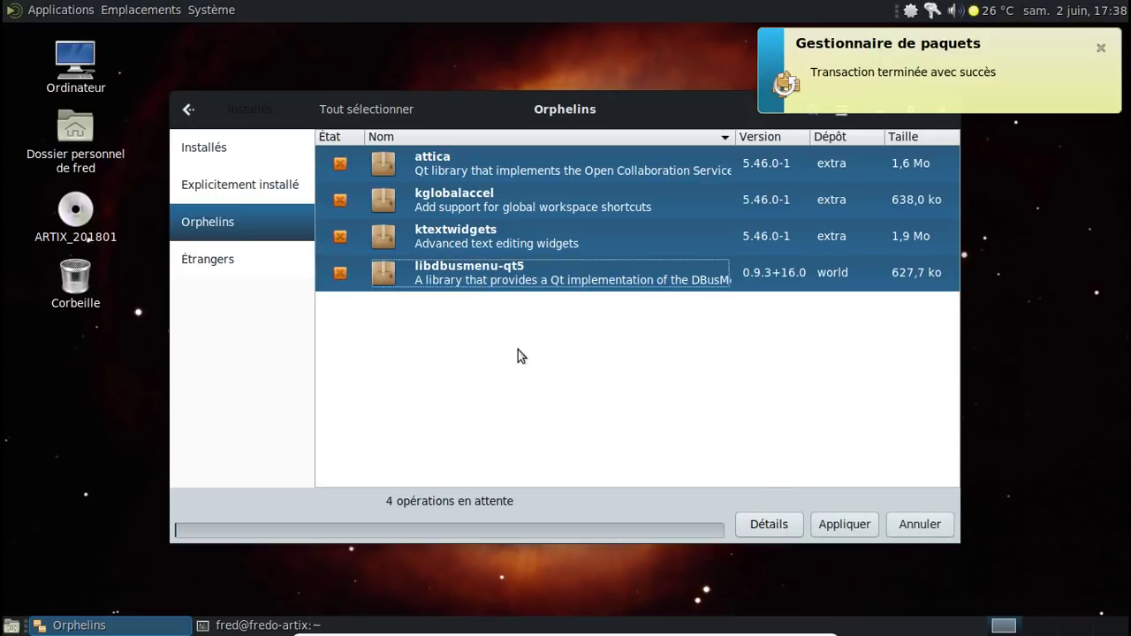
left_click(836, 524)
left_click(755, 448)
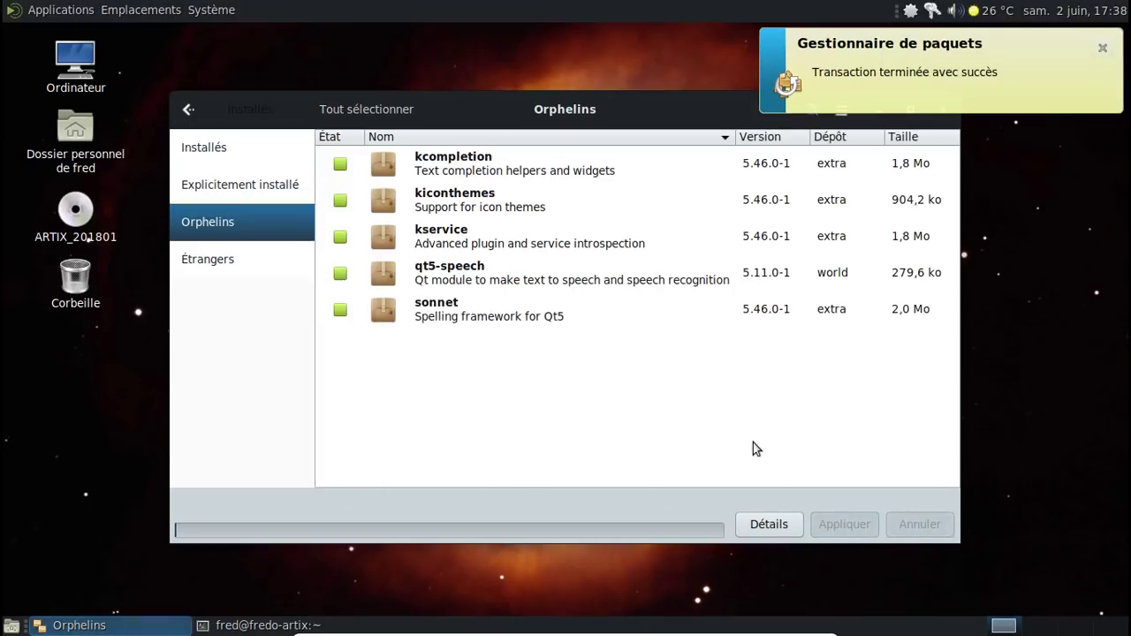
Step: Uninstall the orphaned packages kcompletion, kiconthemes, kservice, qt5-speech and sonnet and accept the transaction summary
left_click(522, 174)
left_click(534, 301, "shift")
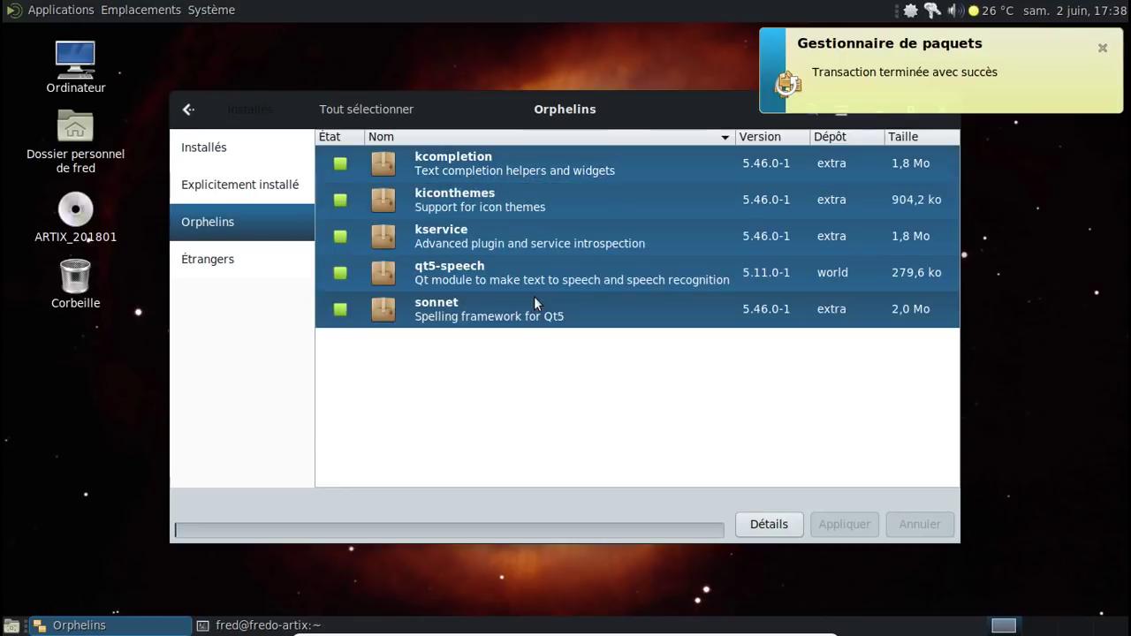
right_click(533, 296)
left_click(591, 376)
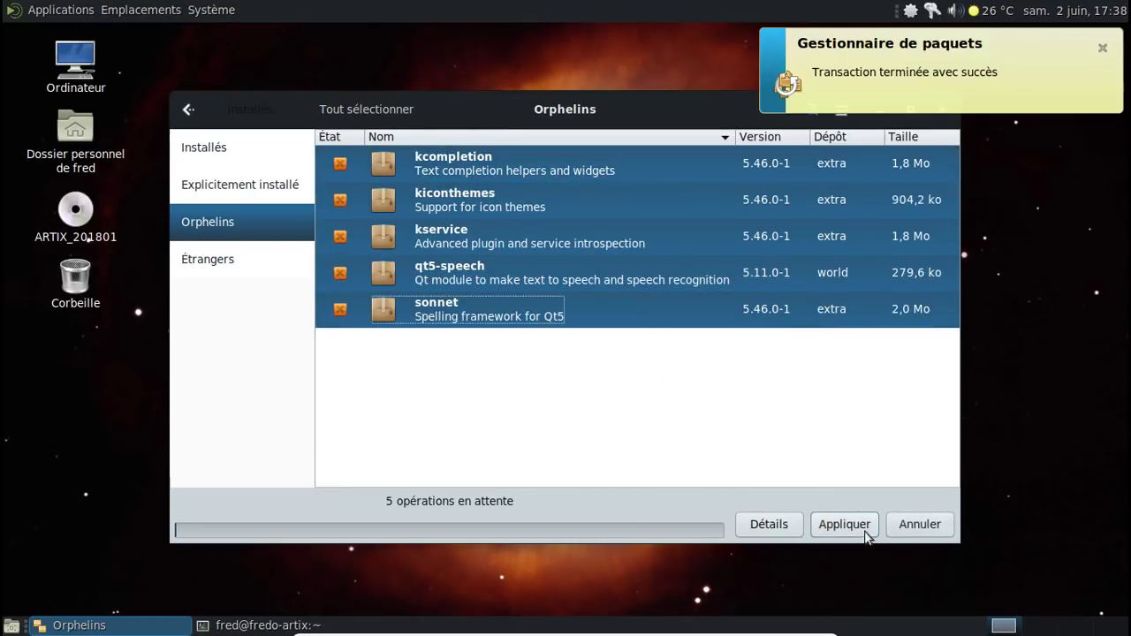
left_click(868, 525)
left_click(774, 448)
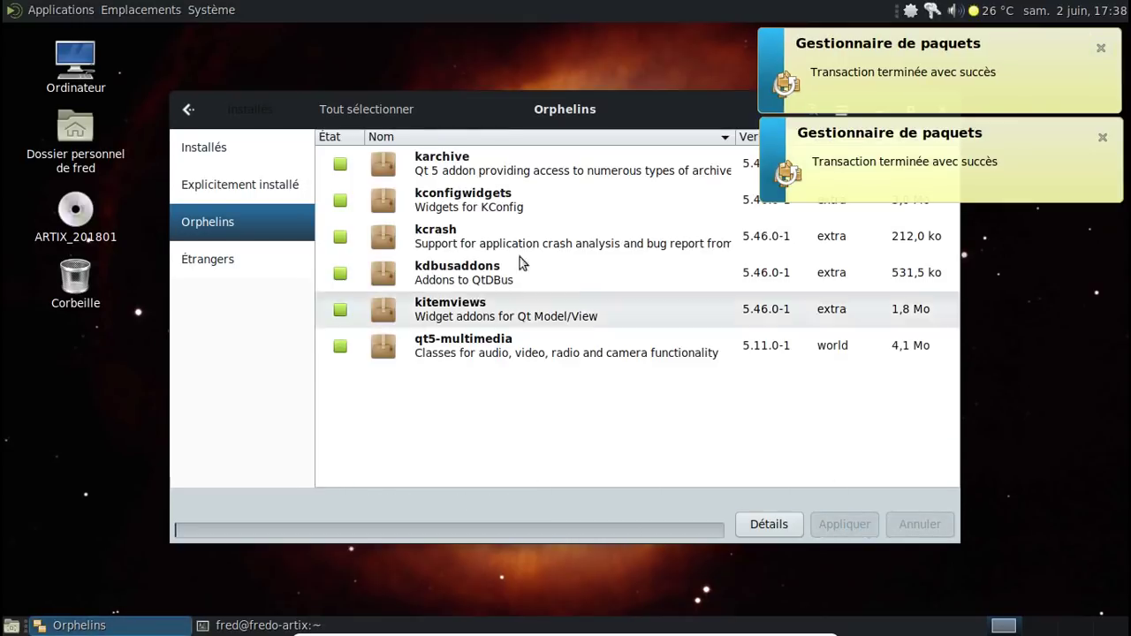
Step: Uninstall the orphaned packages karchive, kconfigwidgets, kcrash, kdbusaddons, kitemviews and qt5-multimedia and accept the transaction summary
left_click(485, 172)
left_click(518, 343, "shift")
right_click(520, 345)
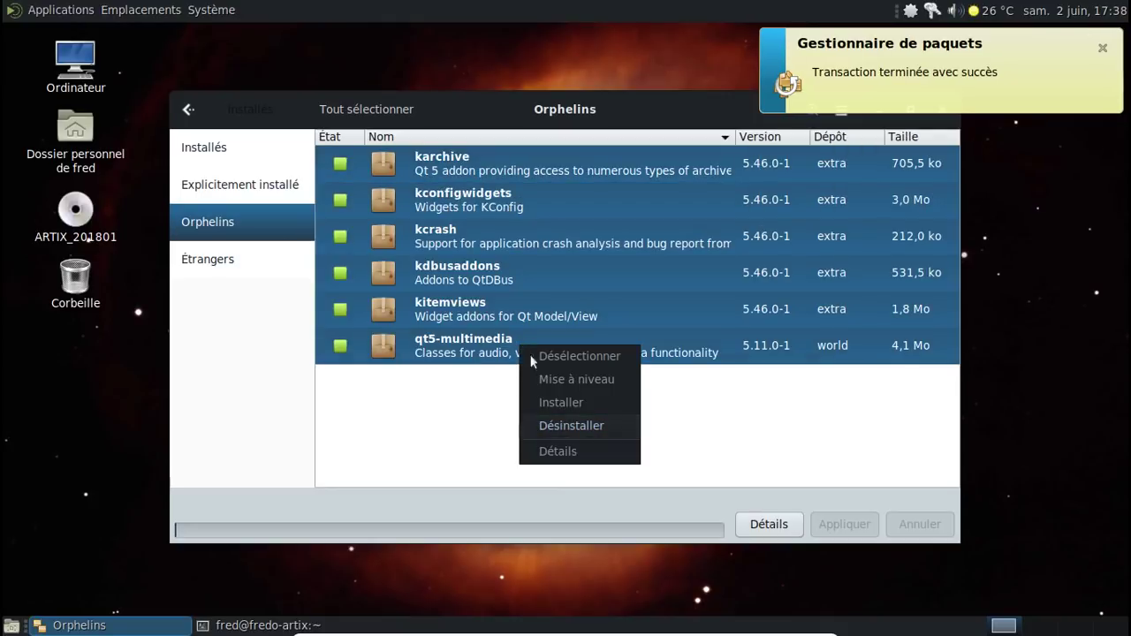
left_click(574, 425)
left_click(837, 525)
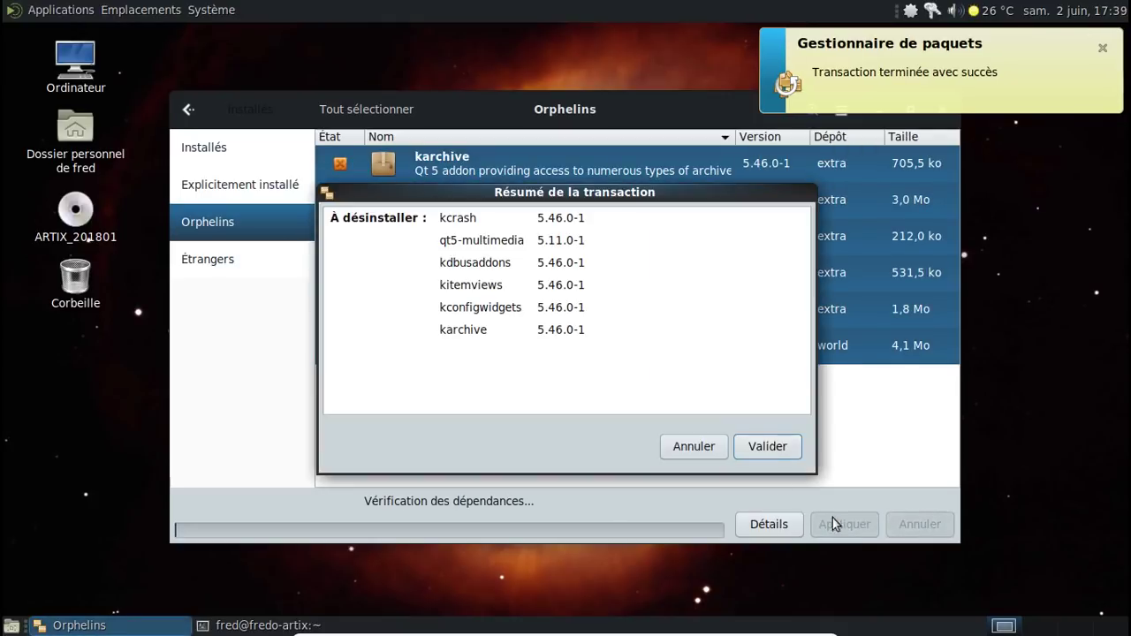
left_click(759, 445)
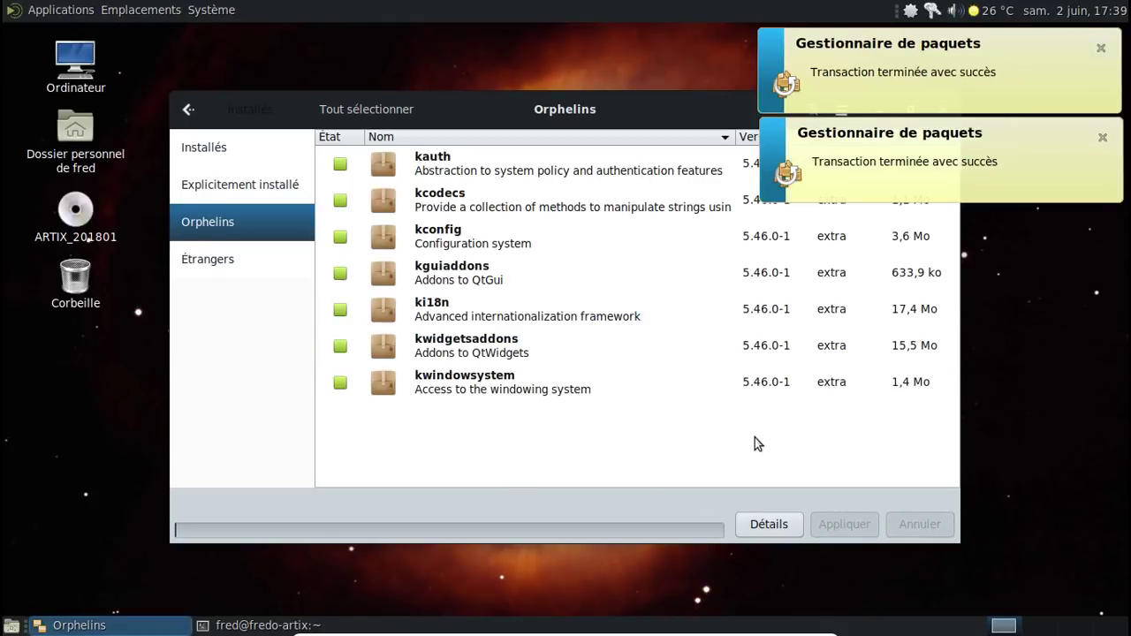
Step: Uninstall the orphaned packages kauth, kcodecs, kconfig, kguiaddons, ki18n, kwidgetsaddons and kwindowsystem and accept the transaction summary
left_click(489, 166)
left_click(517, 377, "shift")
right_click(518, 378)
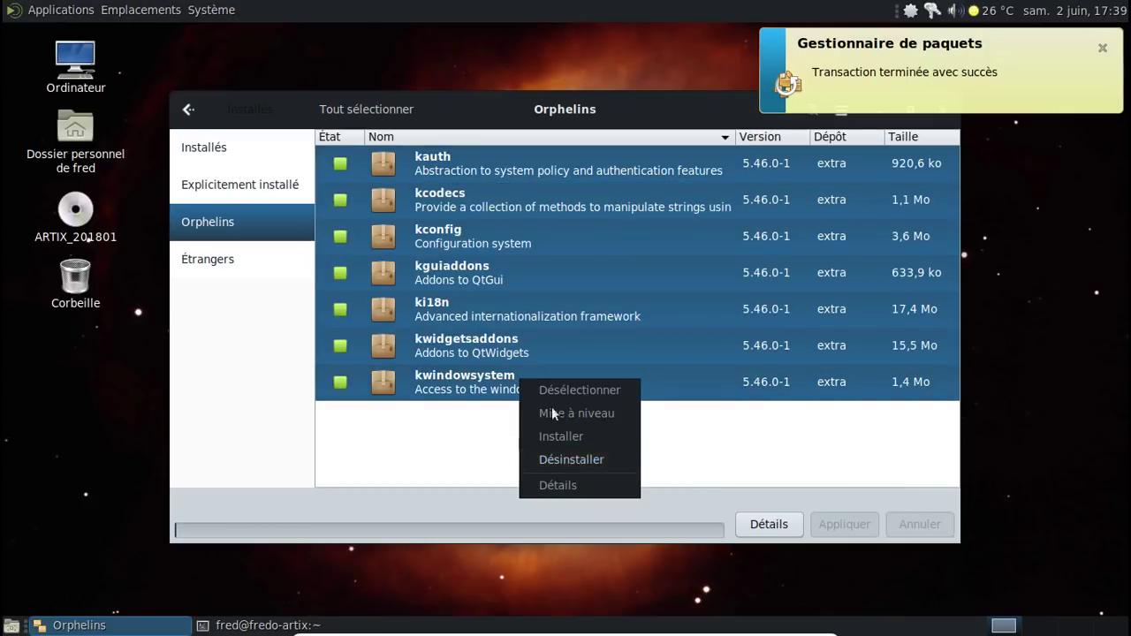
left_click(581, 454)
left_click(835, 525)
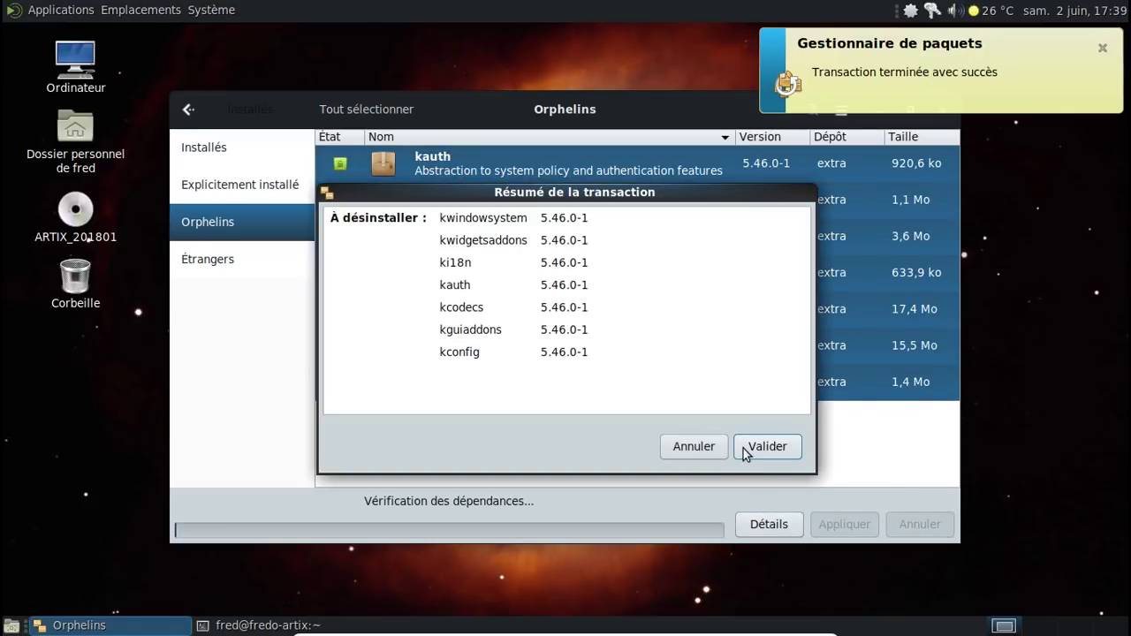
left_click(745, 451)
Step: Uninstall the orphaned packages kcoreaddons, polkit-qt5 and qt5-script and accept the transaction summary
left_click(530, 171)
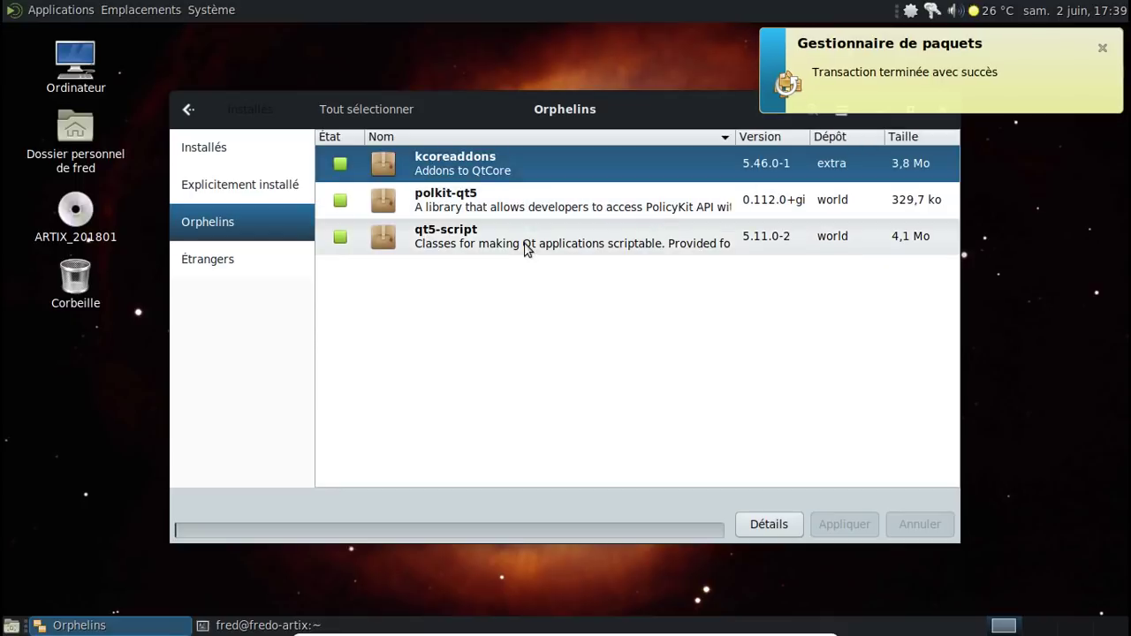
left_click(528, 249, "shift")
right_click(524, 247)
left_click(579, 322)
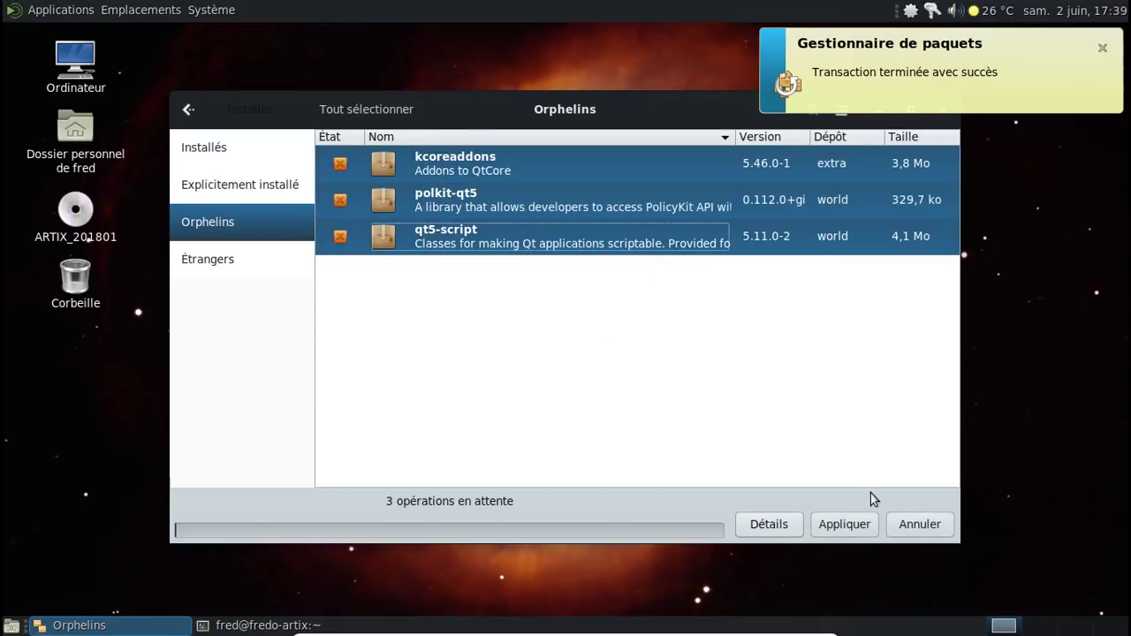
left_click(858, 523)
left_click(779, 450)
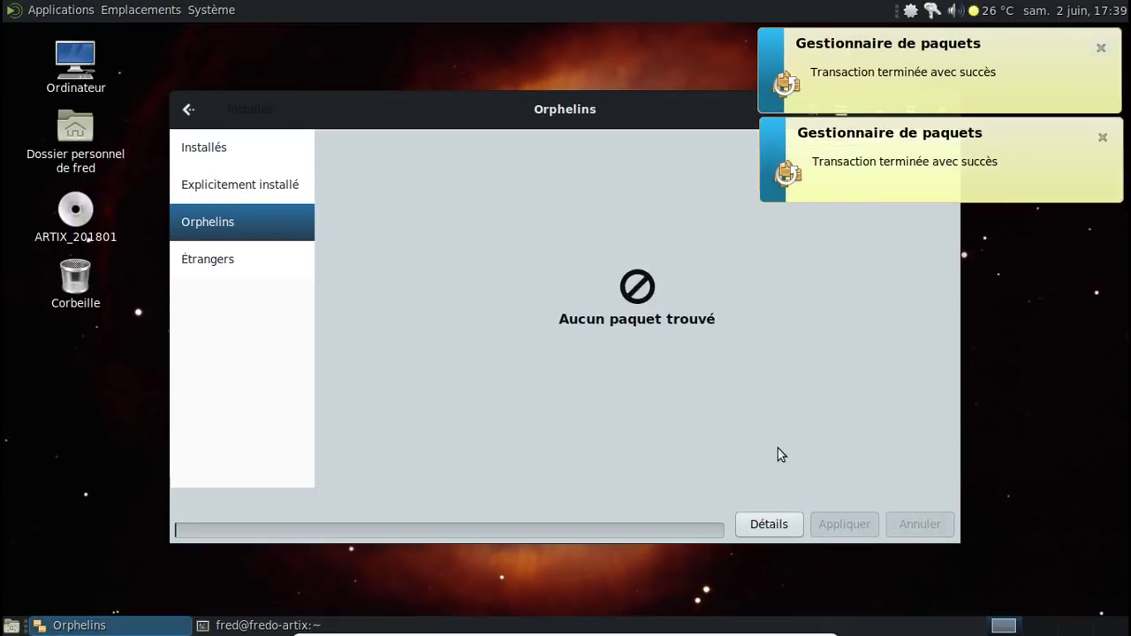
Step: Dismiss the package manager's notification and close both the package manager and the terminal
left_click(1101, 48)
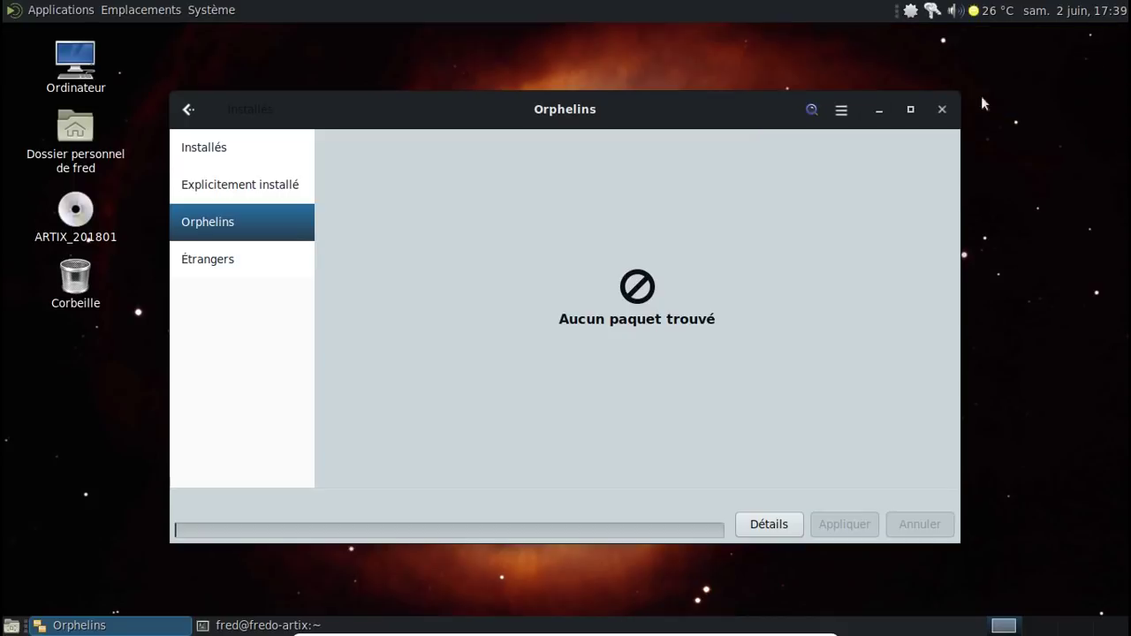
left_click(189, 111)
left_click(940, 107)
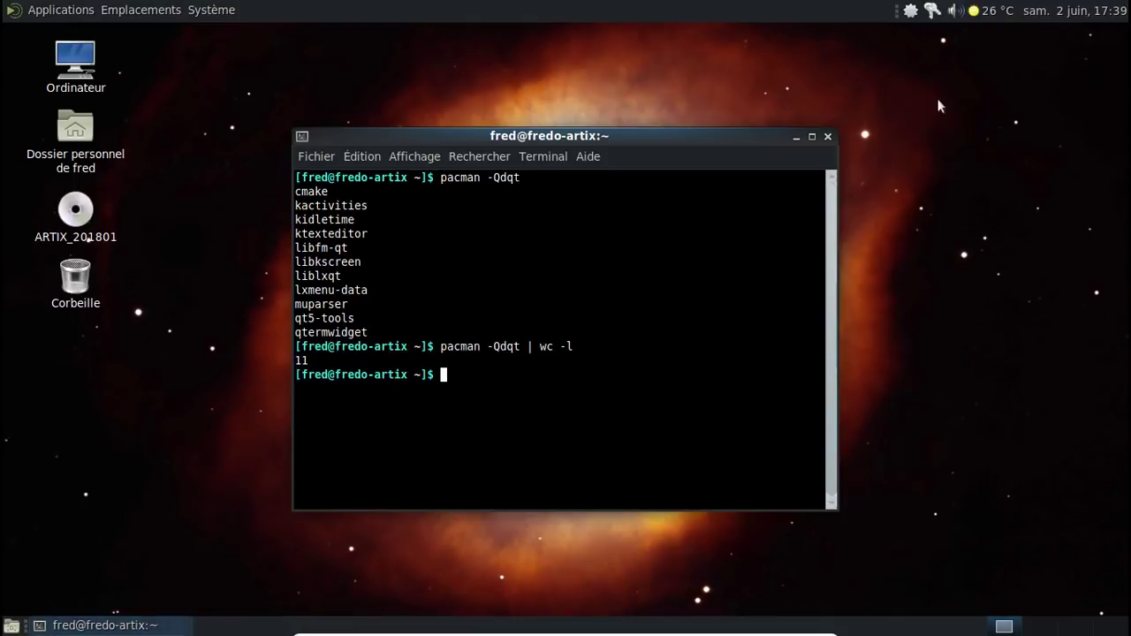
left_click(828, 137)
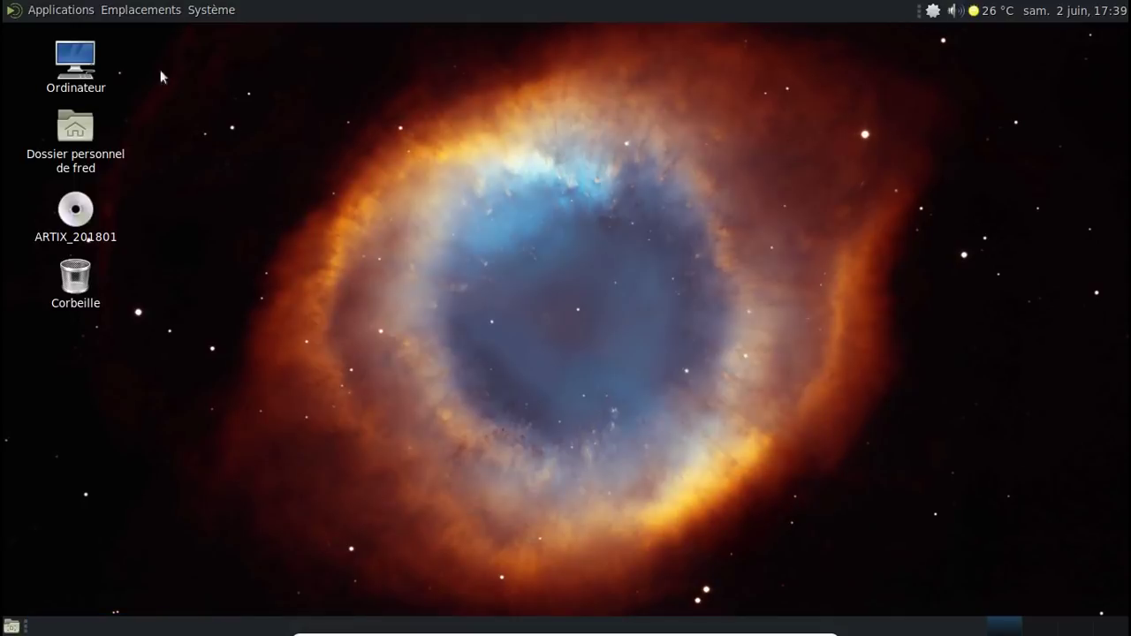
Step: Open the MATE System Monitor, show its system information page and move the window towards the centre of the desktop
left_click(58, 13)
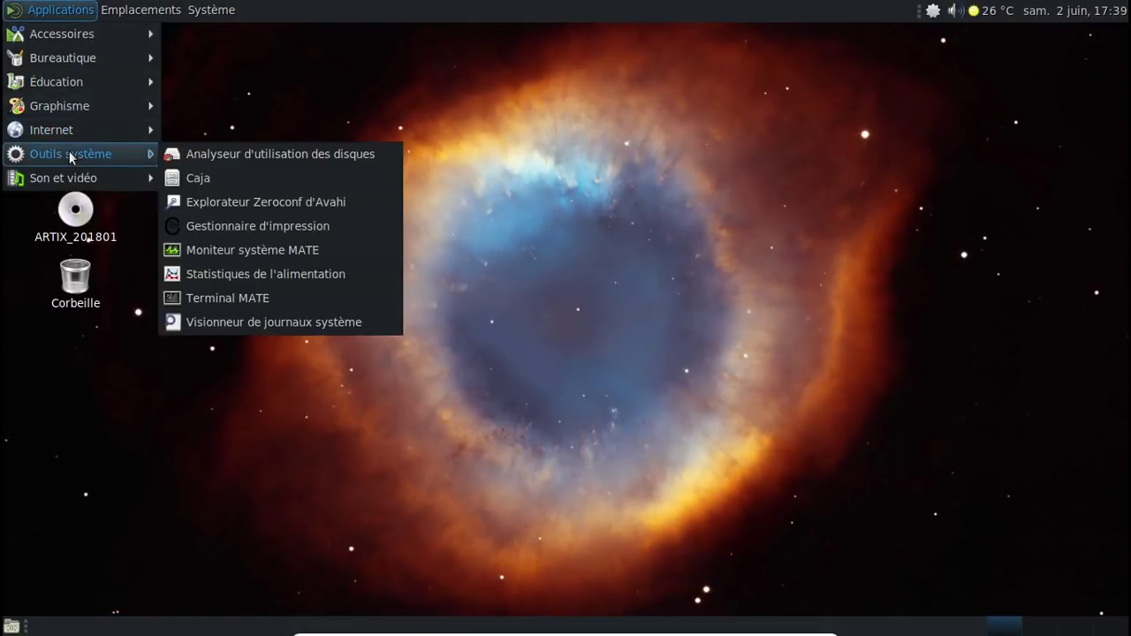
mouse_move(68, 148)
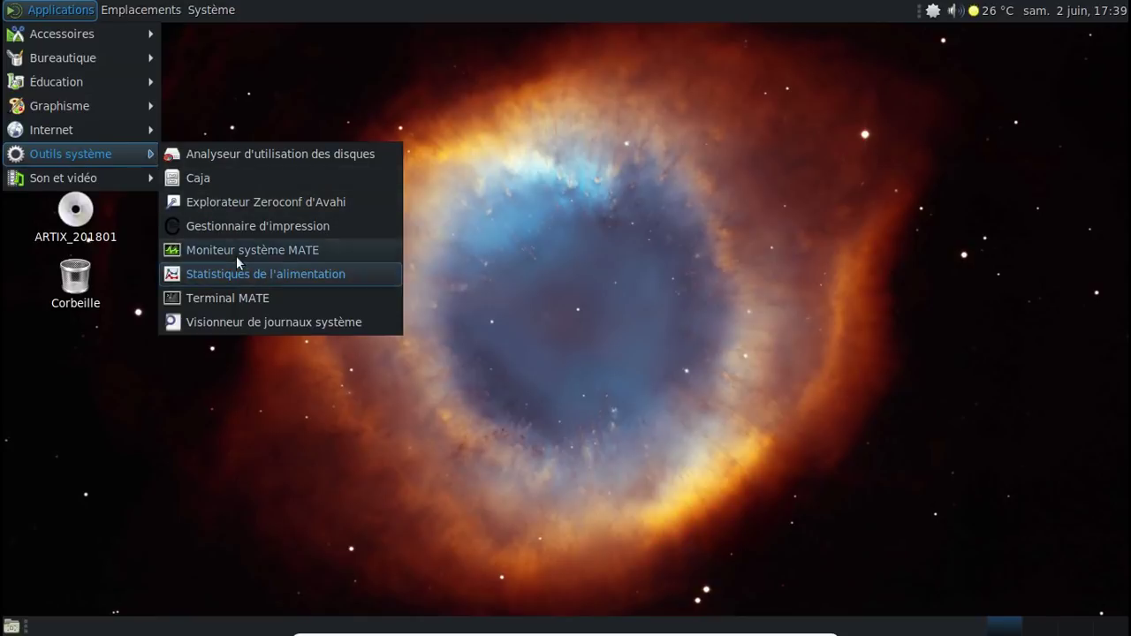
left_click(236, 254)
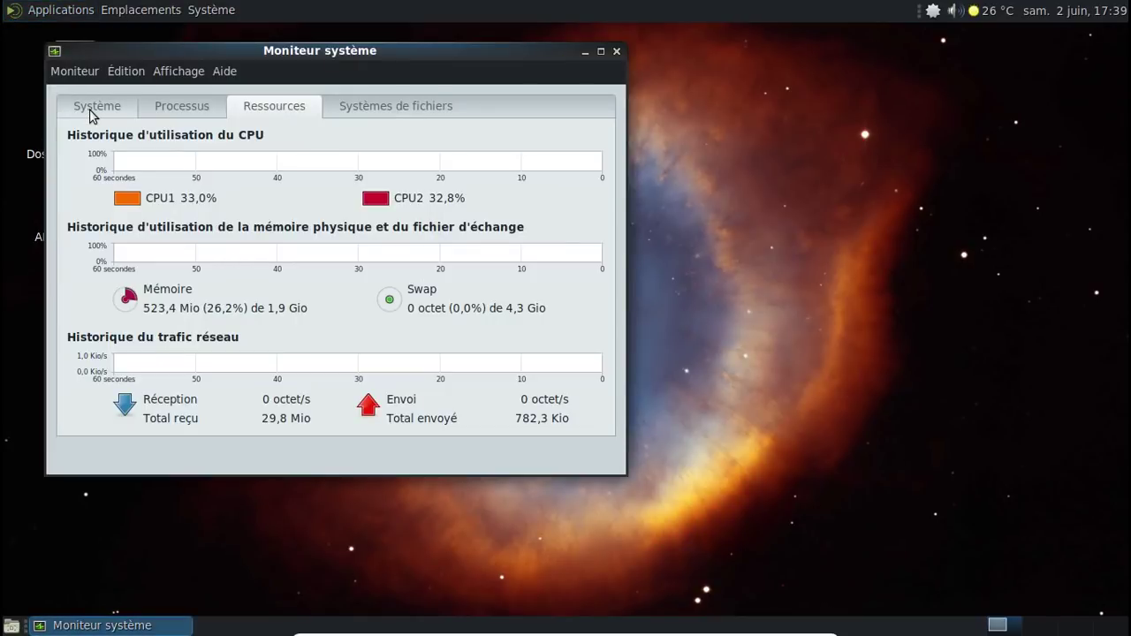
left_click(90, 112)
left_click_drag(268, 50, 532, 96)
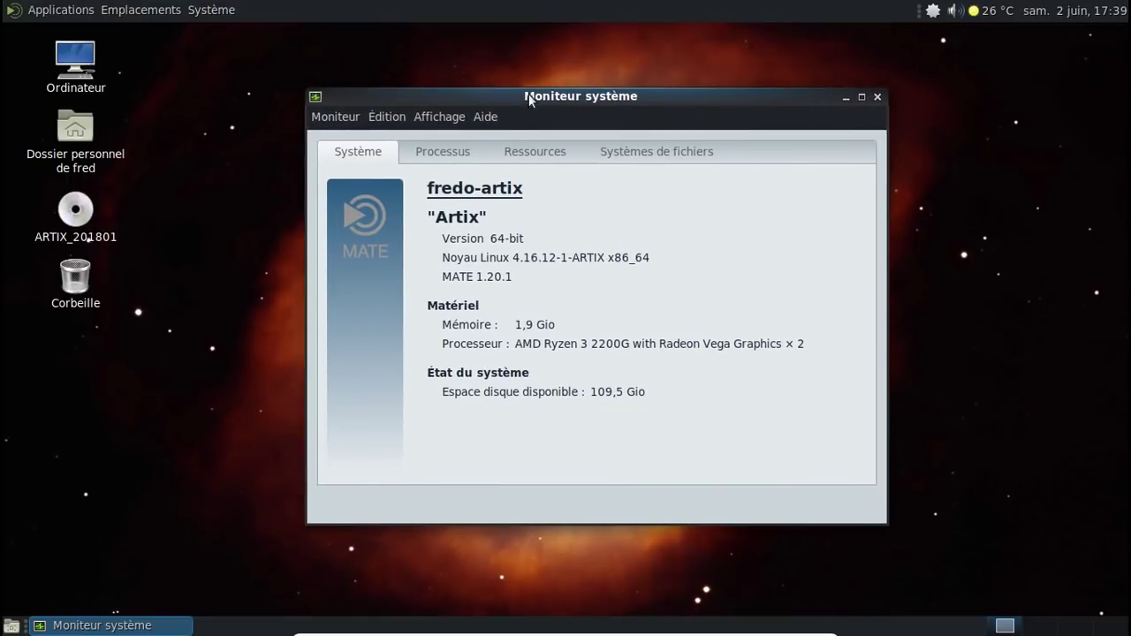
Step: Switch the virtual machine to windowed mode to close the System Monitor and return it to full screen
key("Control_R+f")
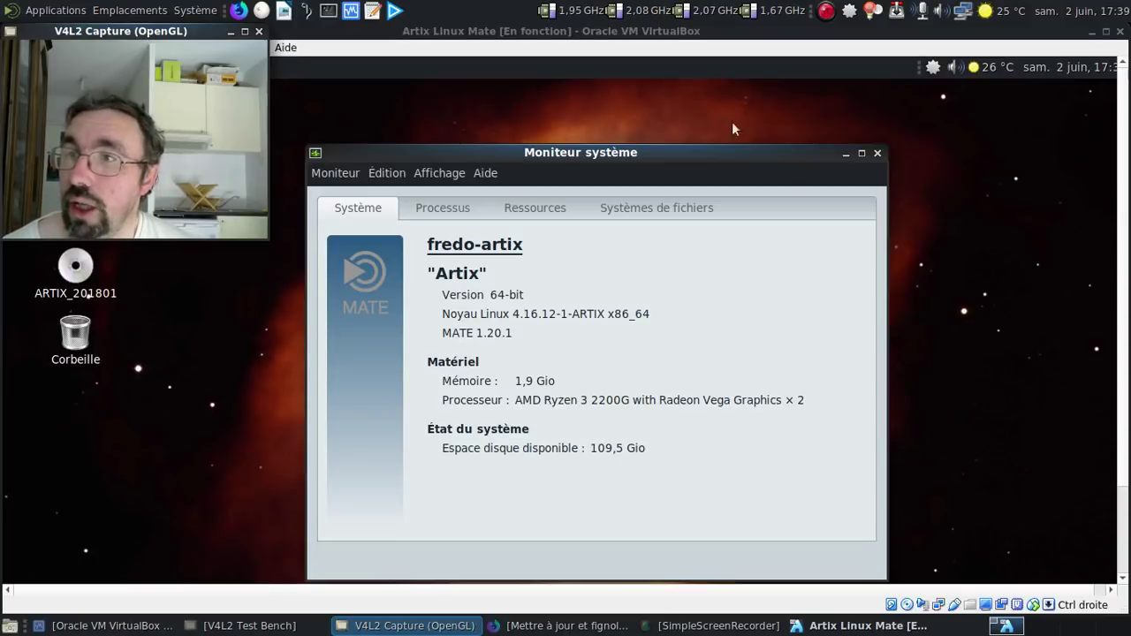
left_click(883, 156)
left_click(878, 153)
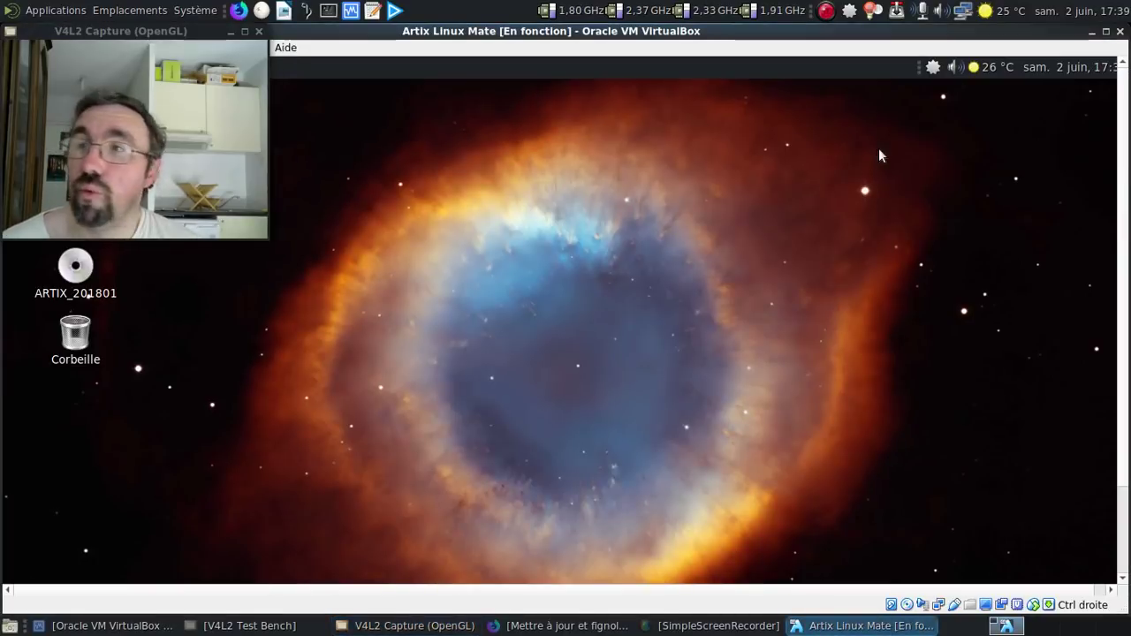
key("Control_R+f")
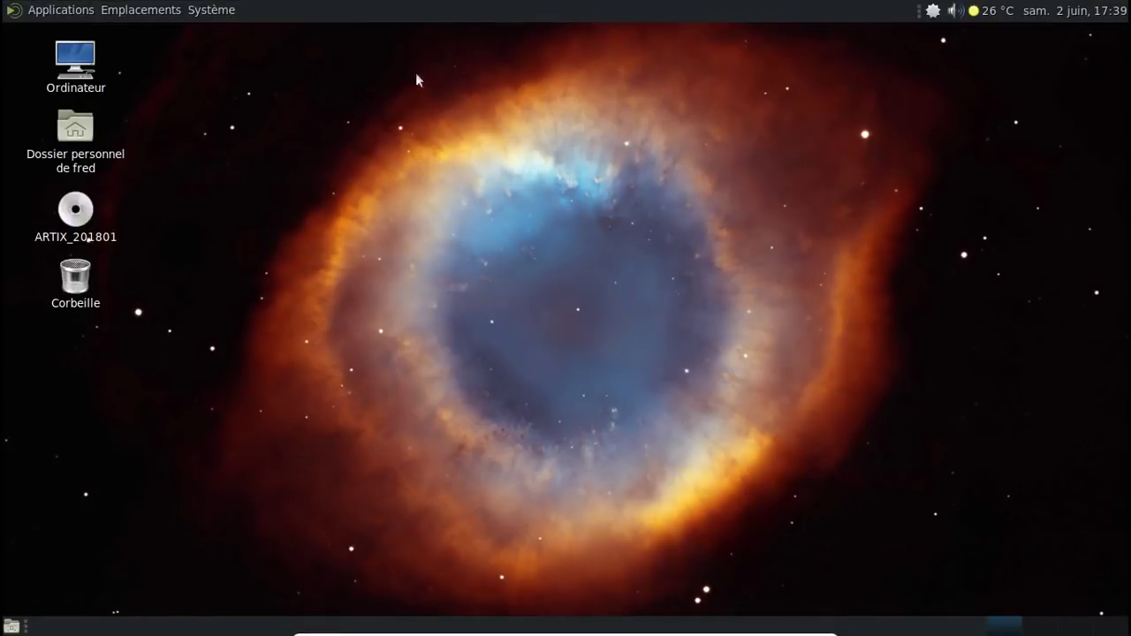
Step: Log out of the MATE session and confirm closing it
left_click(228, 12)
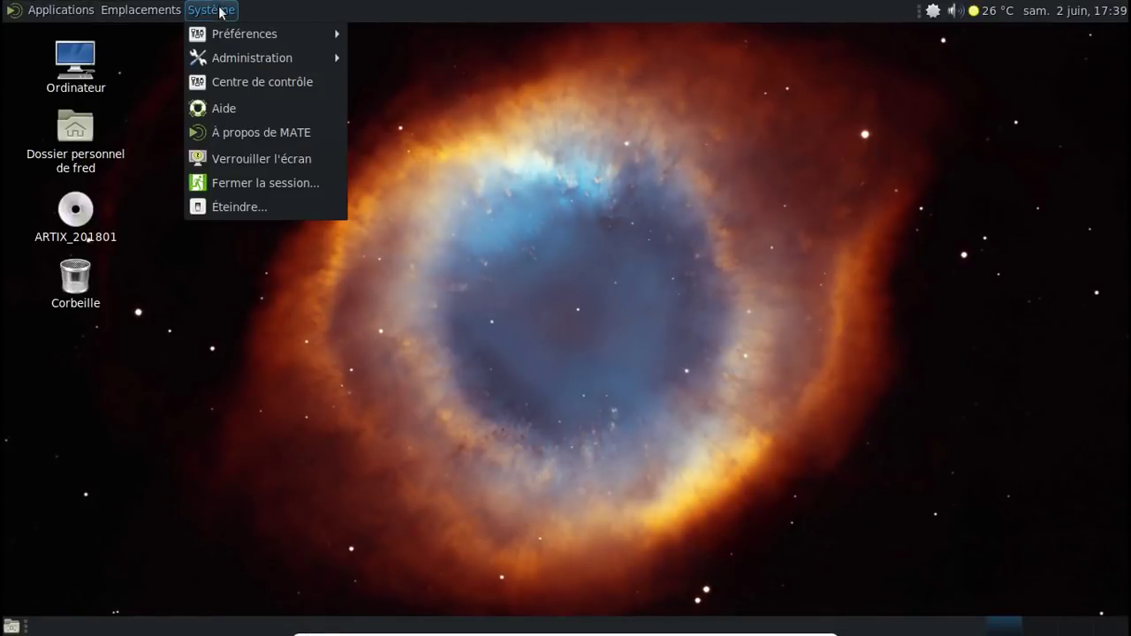
left_click(253, 182)
left_click(637, 390)
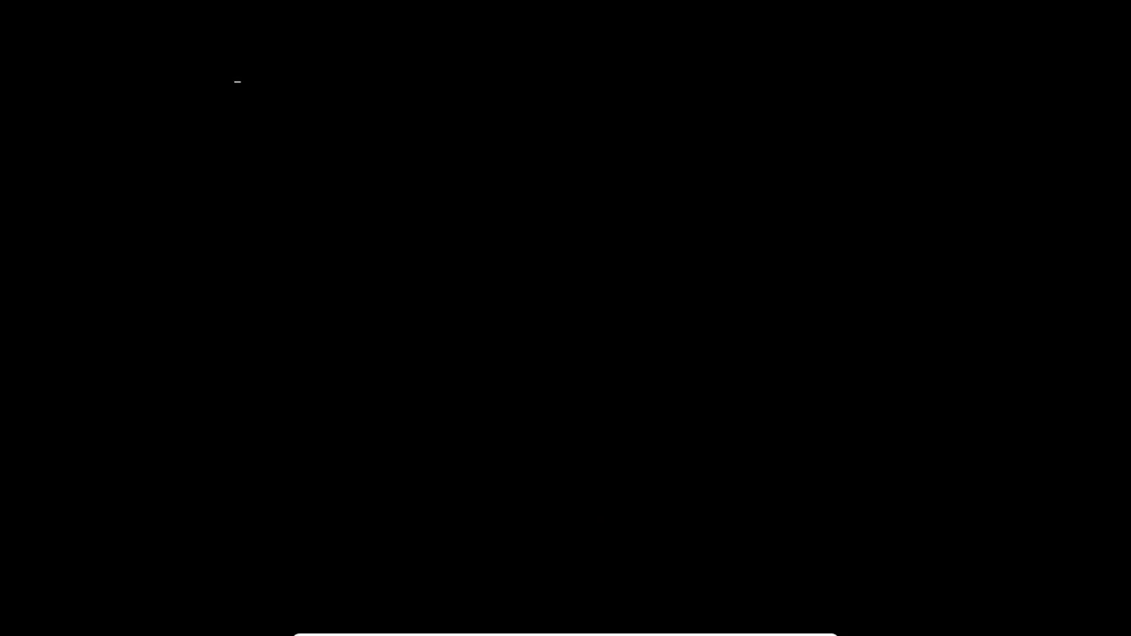
Step: Check the session chooser on the LightDM login screen, and shut down the virtual machine from there with confirmation
left_click(989, 12)
left_click(987, 15)
left_click(1114, 9)
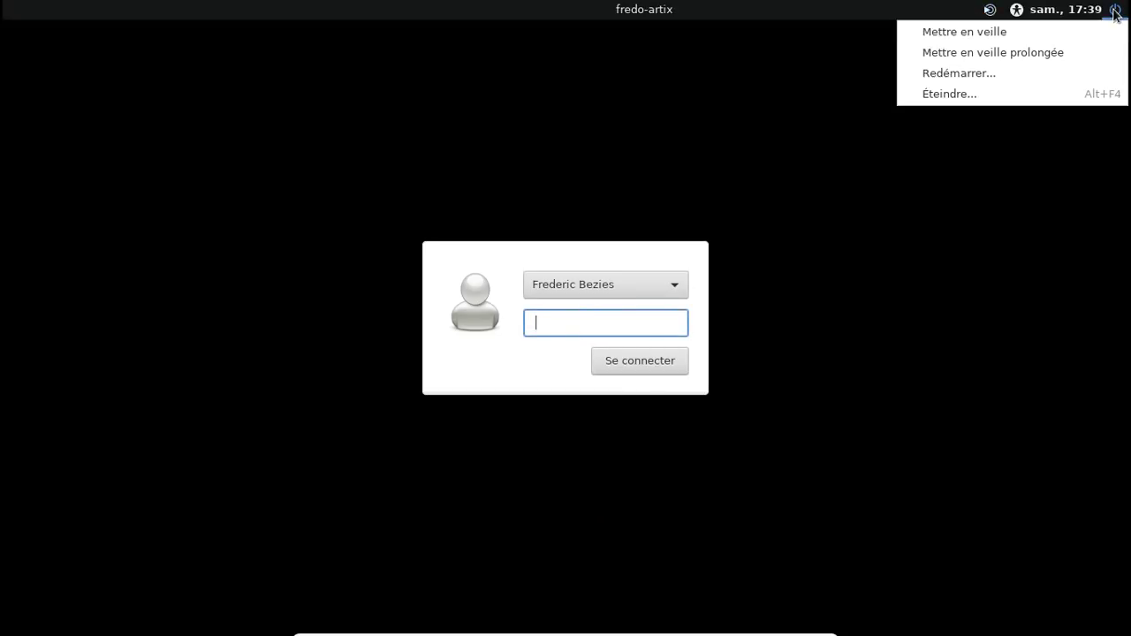
left_click(1034, 92)
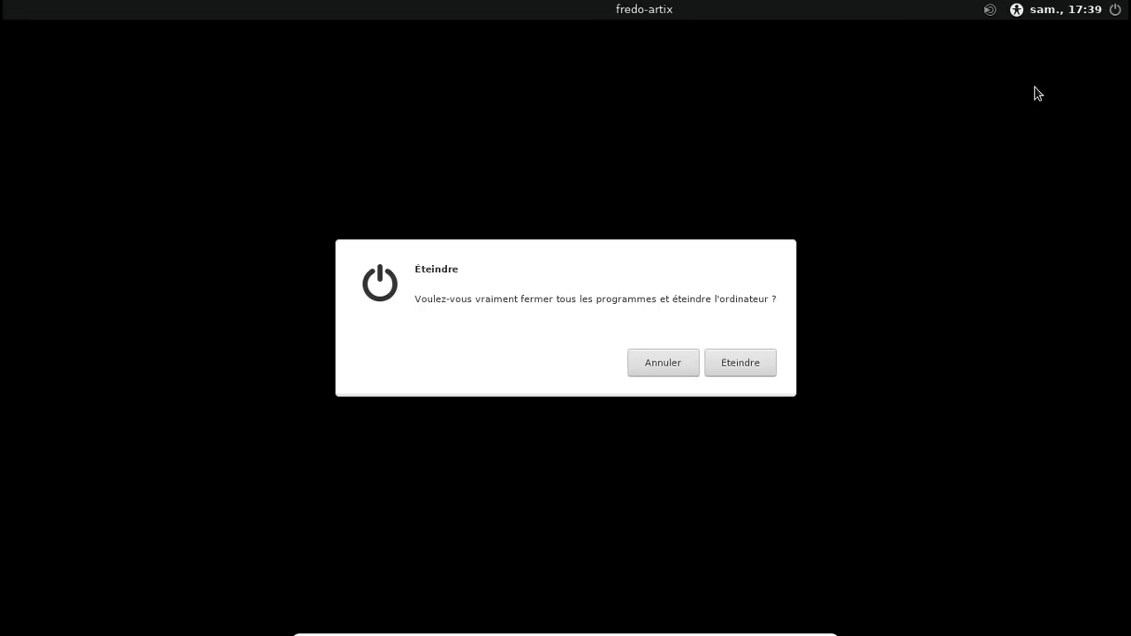
left_click(740, 363)
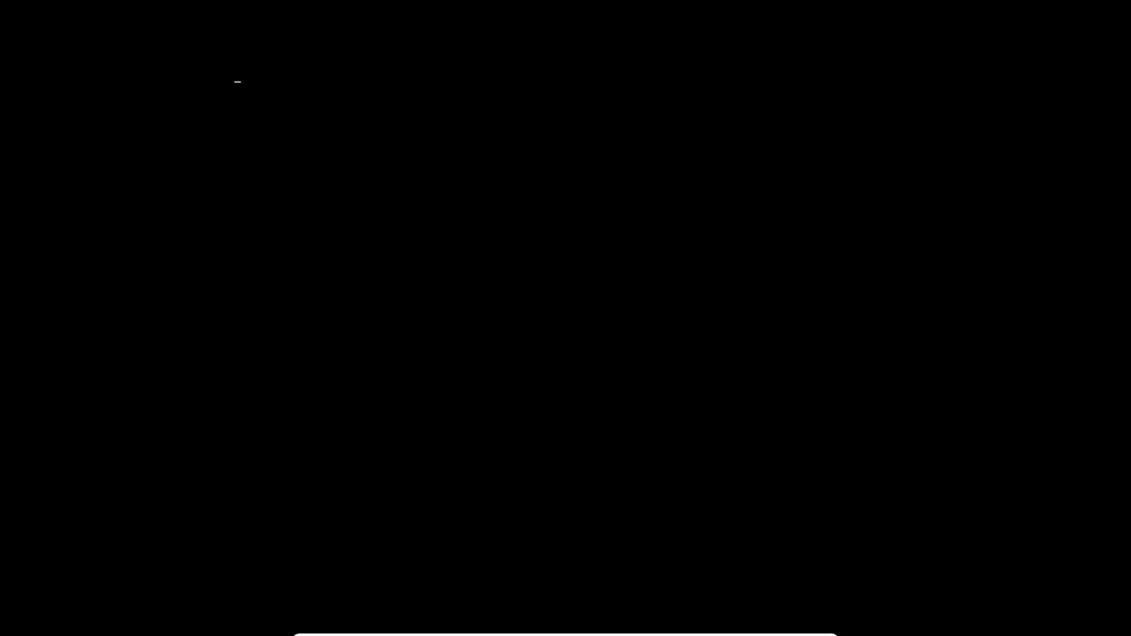